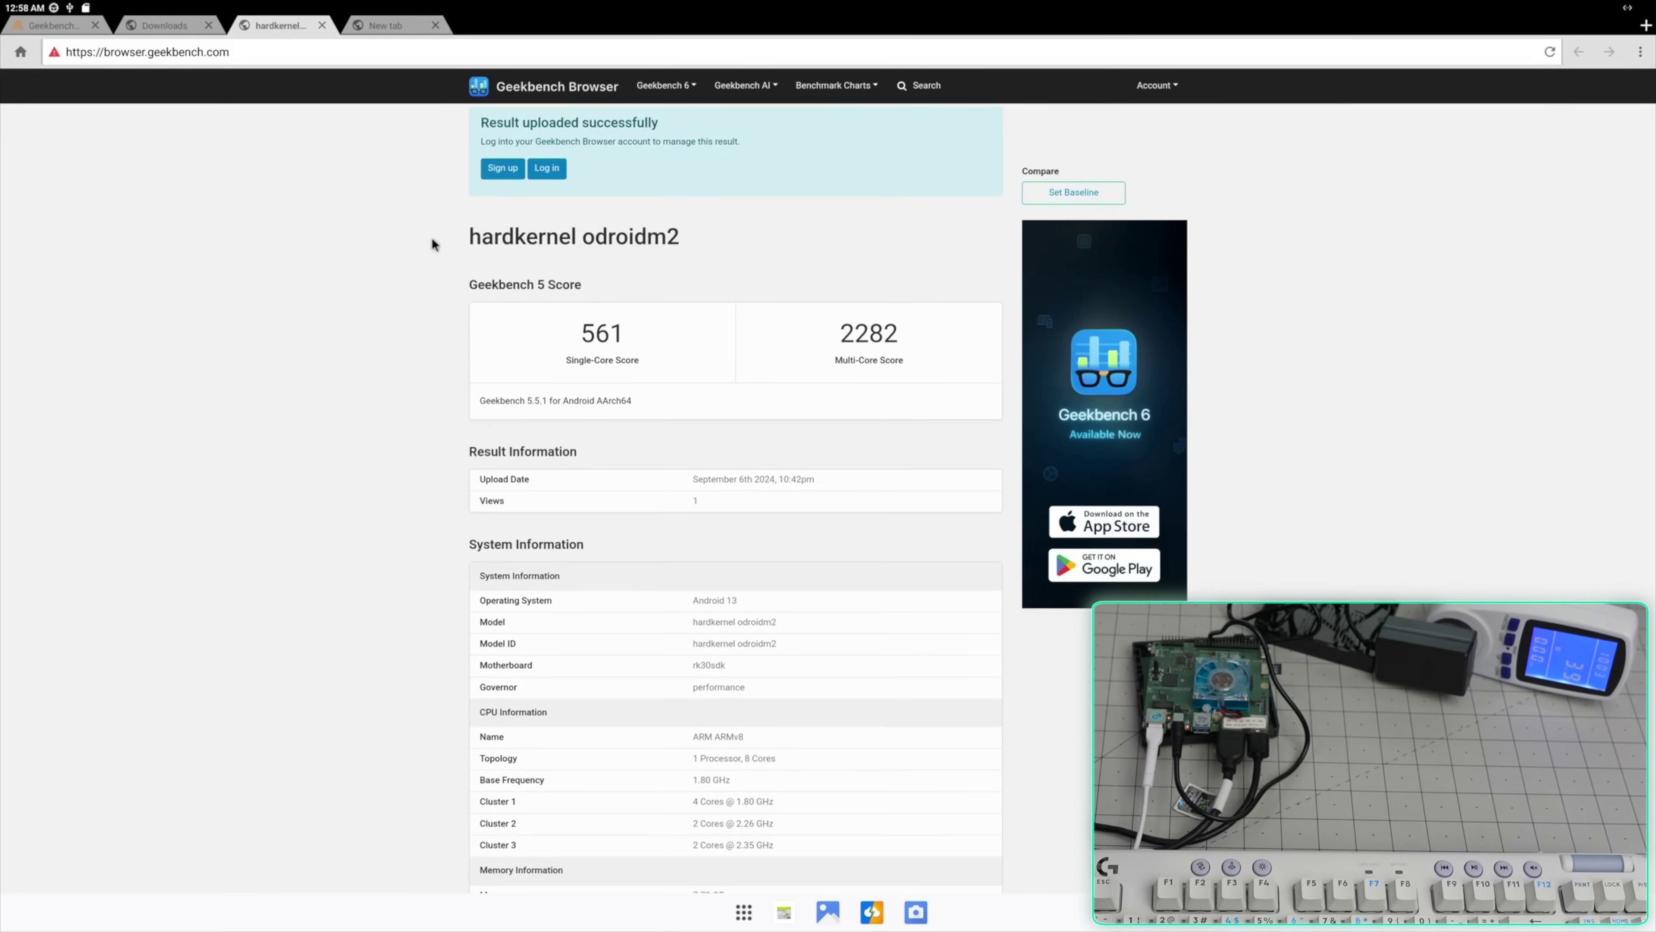
Review the system information and single-core performance scores on the Geekbench 5 result page.
left_click(744, 912)
left_click(750, 903)
scroll(608, 617, "down", 2)
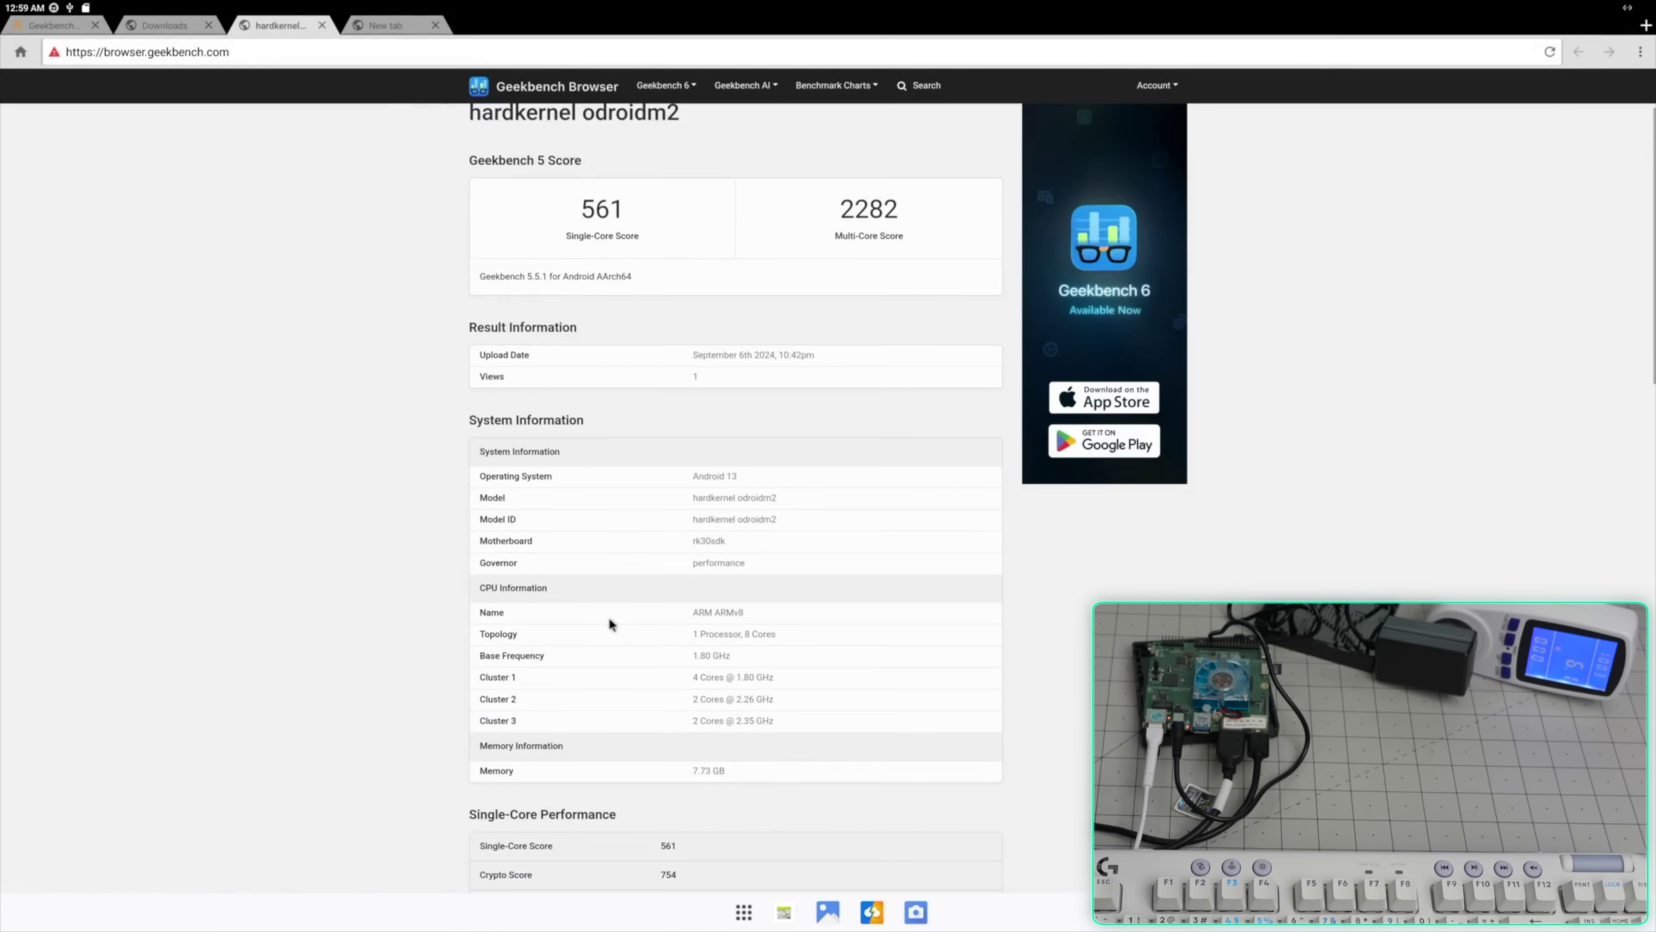
scroll(610, 623, "down", 6)
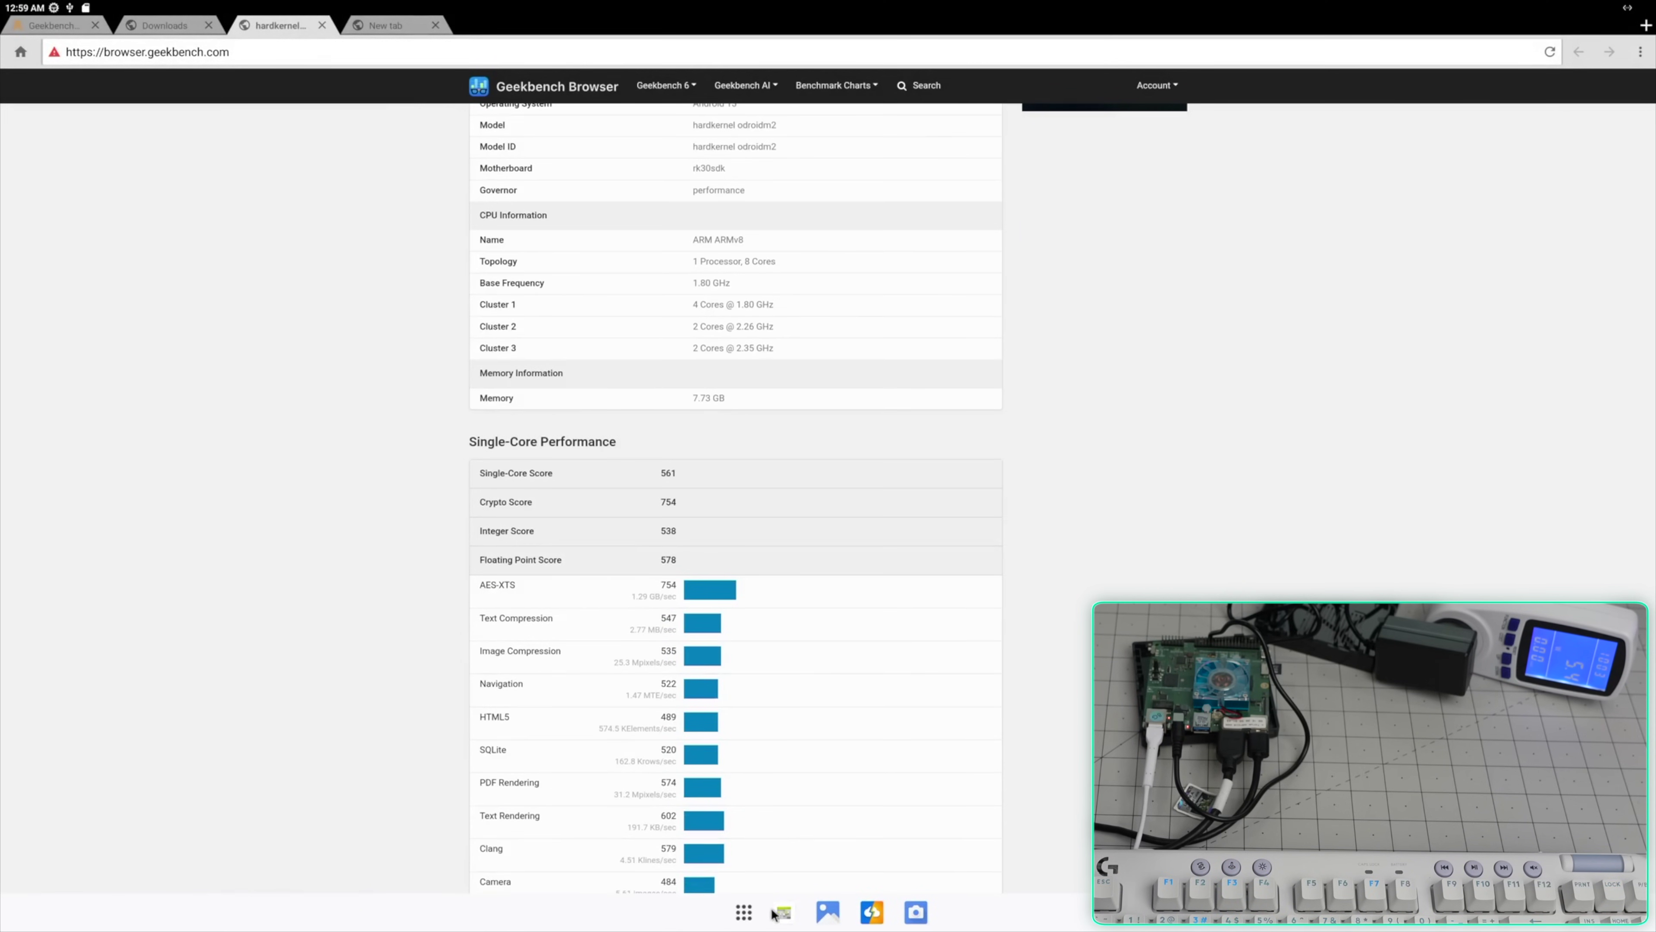
Open Terminal Emulator, switch to the root user with "su -" and list the contents of /data/data.
left_click(750, 917)
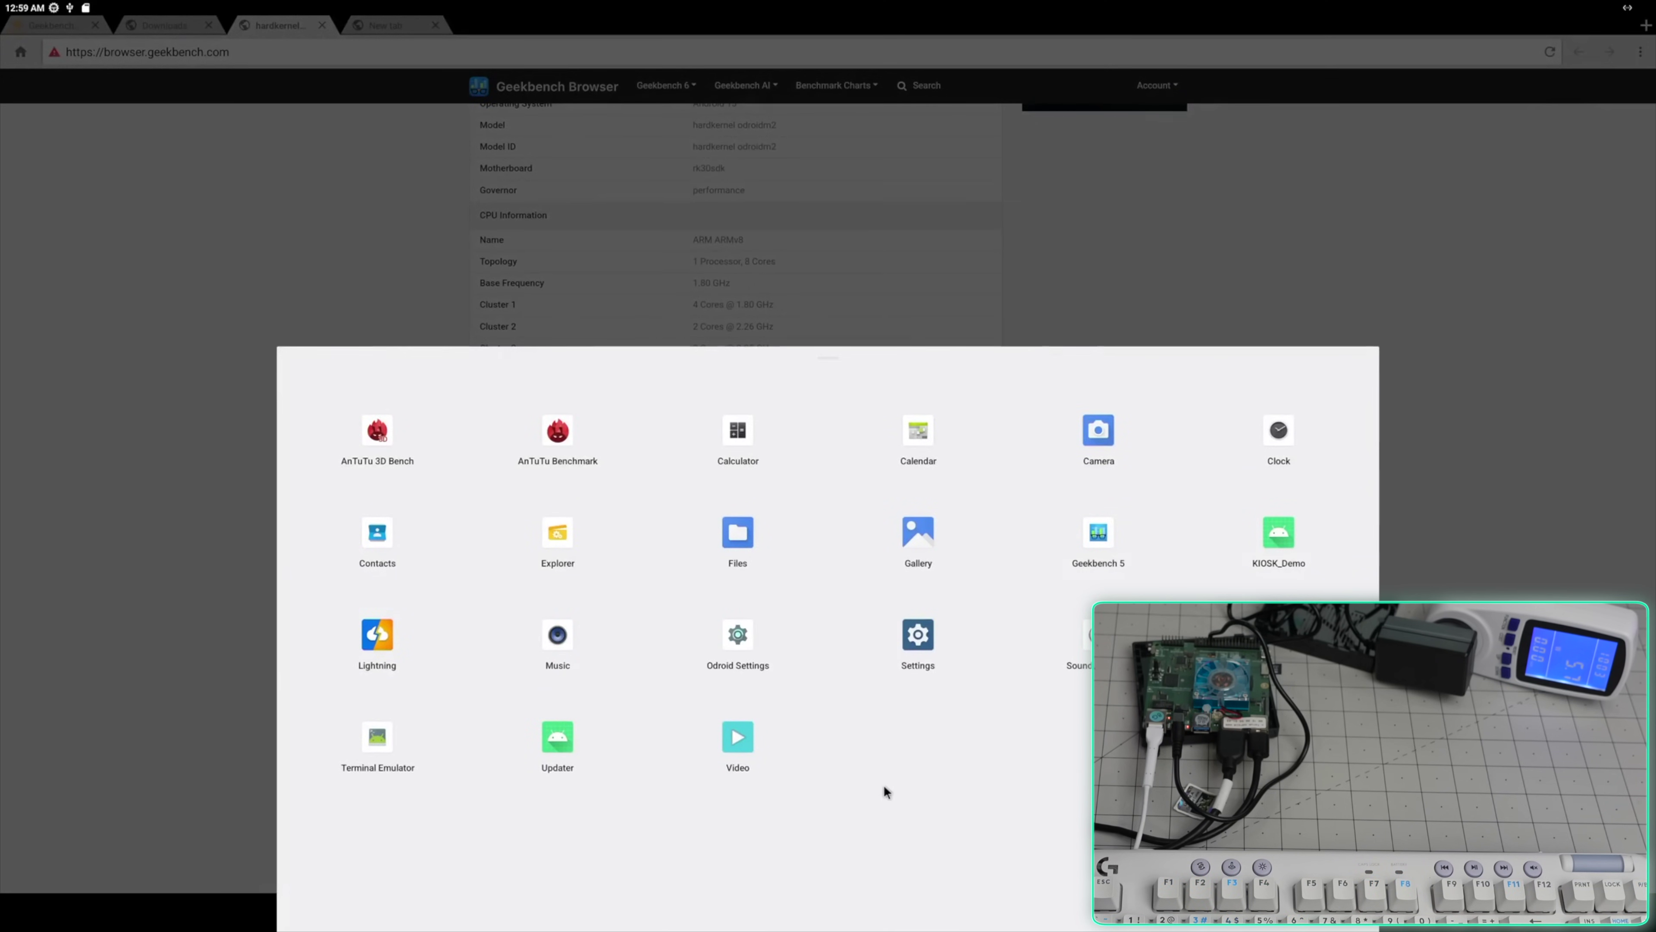
left_click(389, 747)
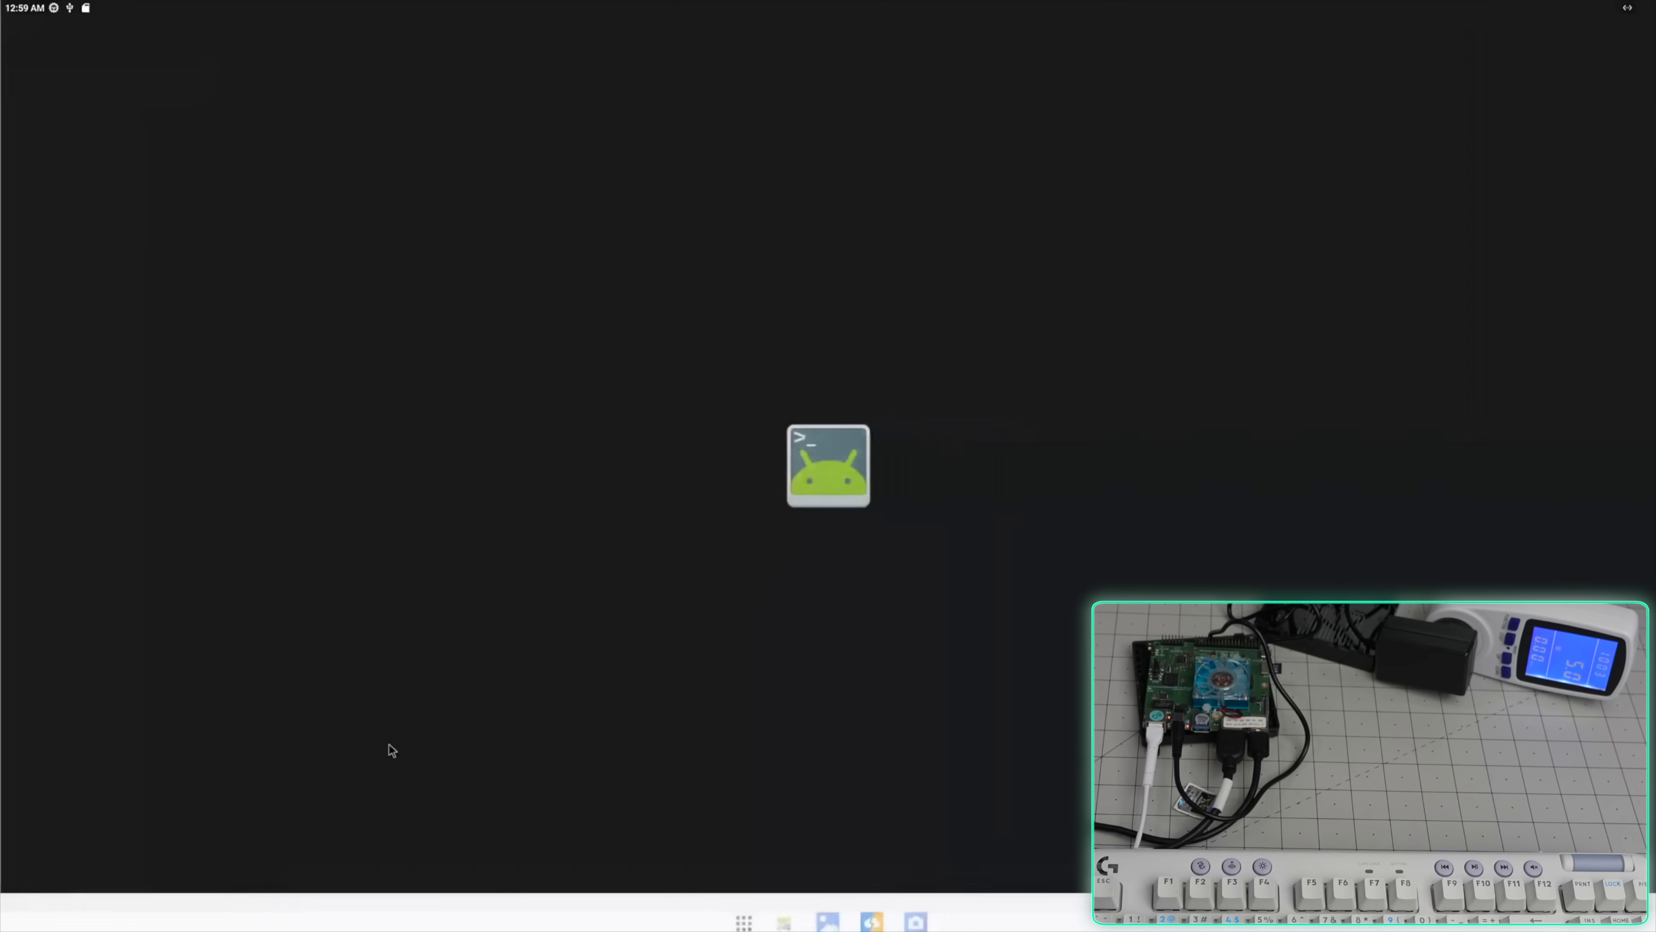
type("su -")
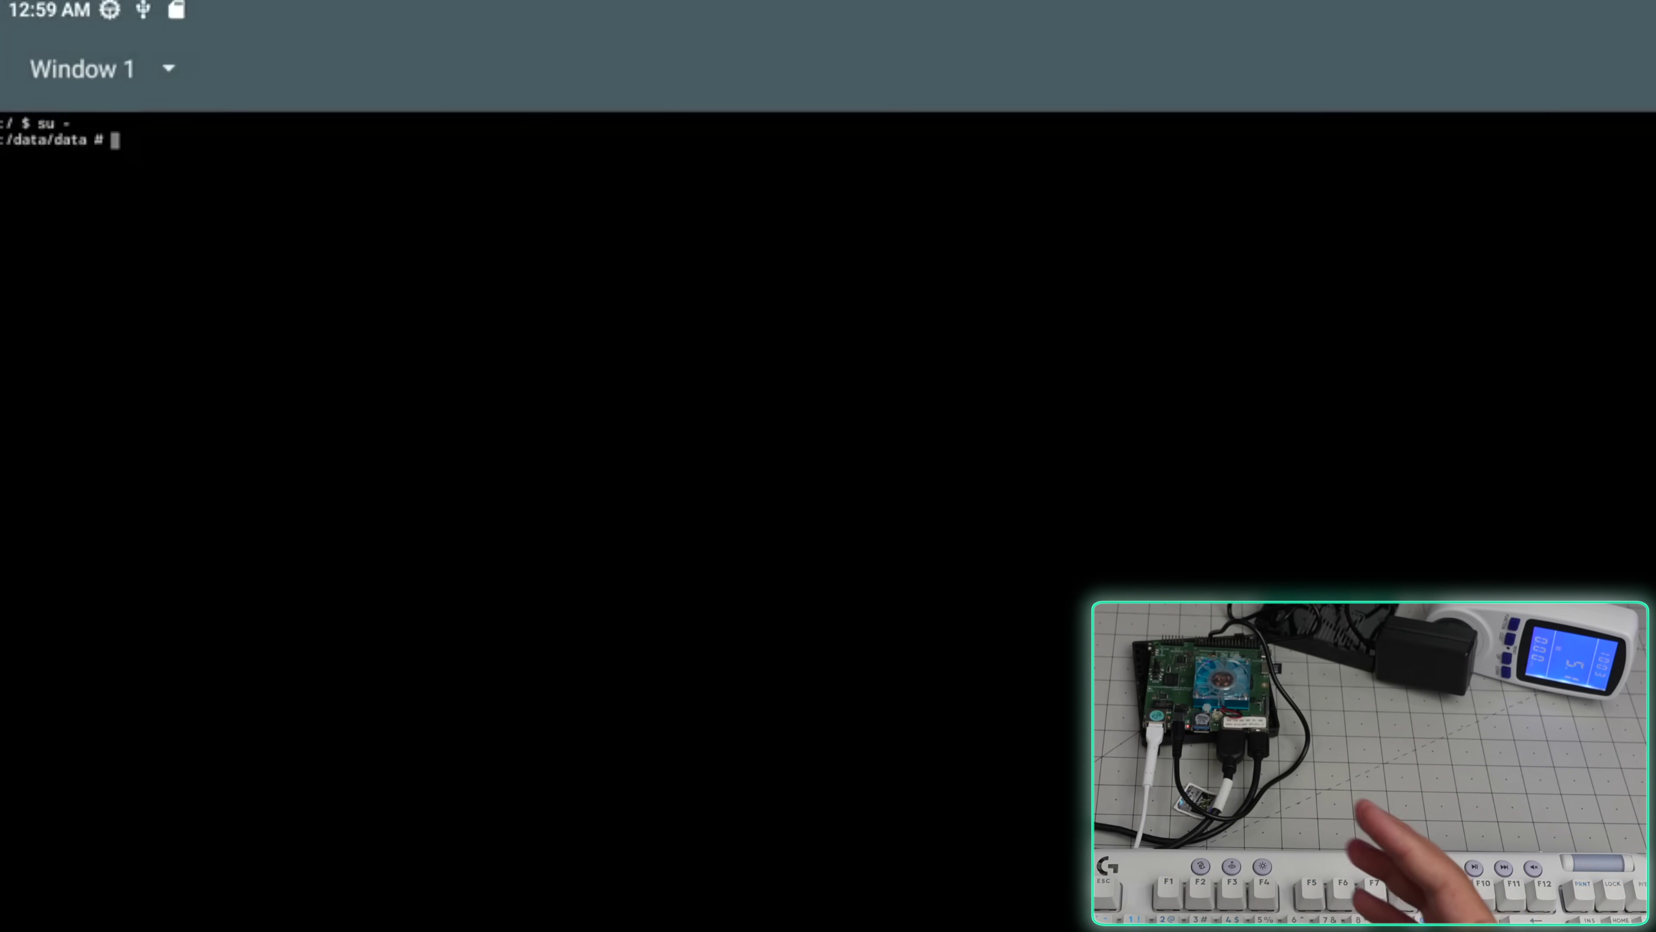
type("ls")
key("Return")
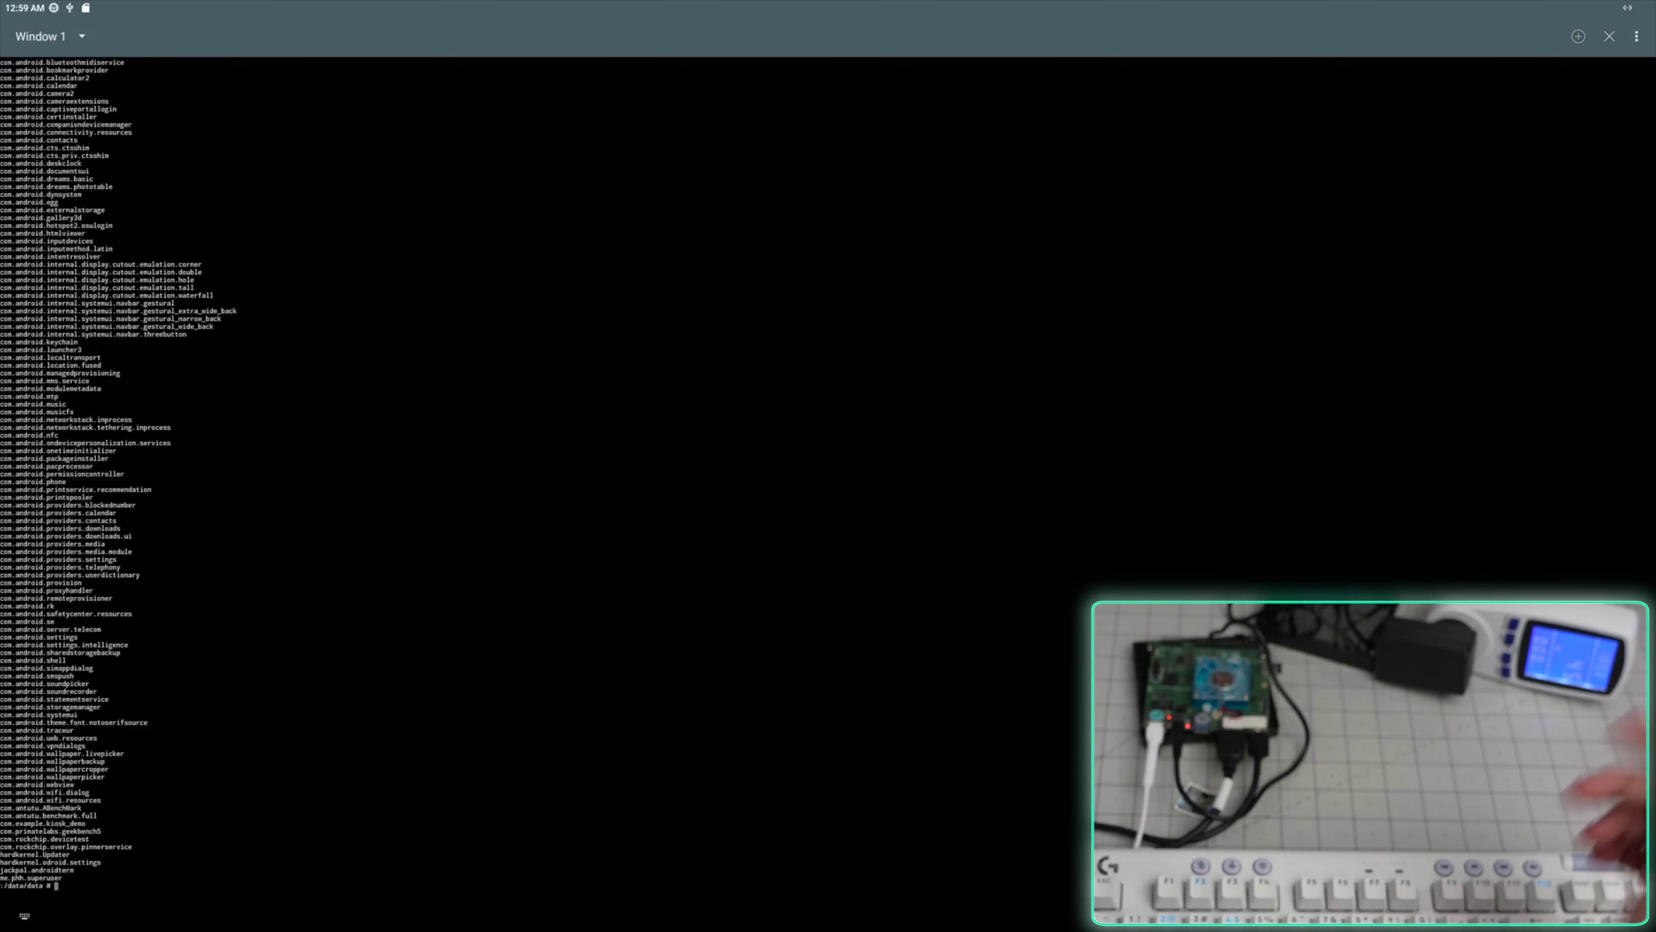
Change to the /sdcard/Download directory and list its files.
type("cd /sdcard/")
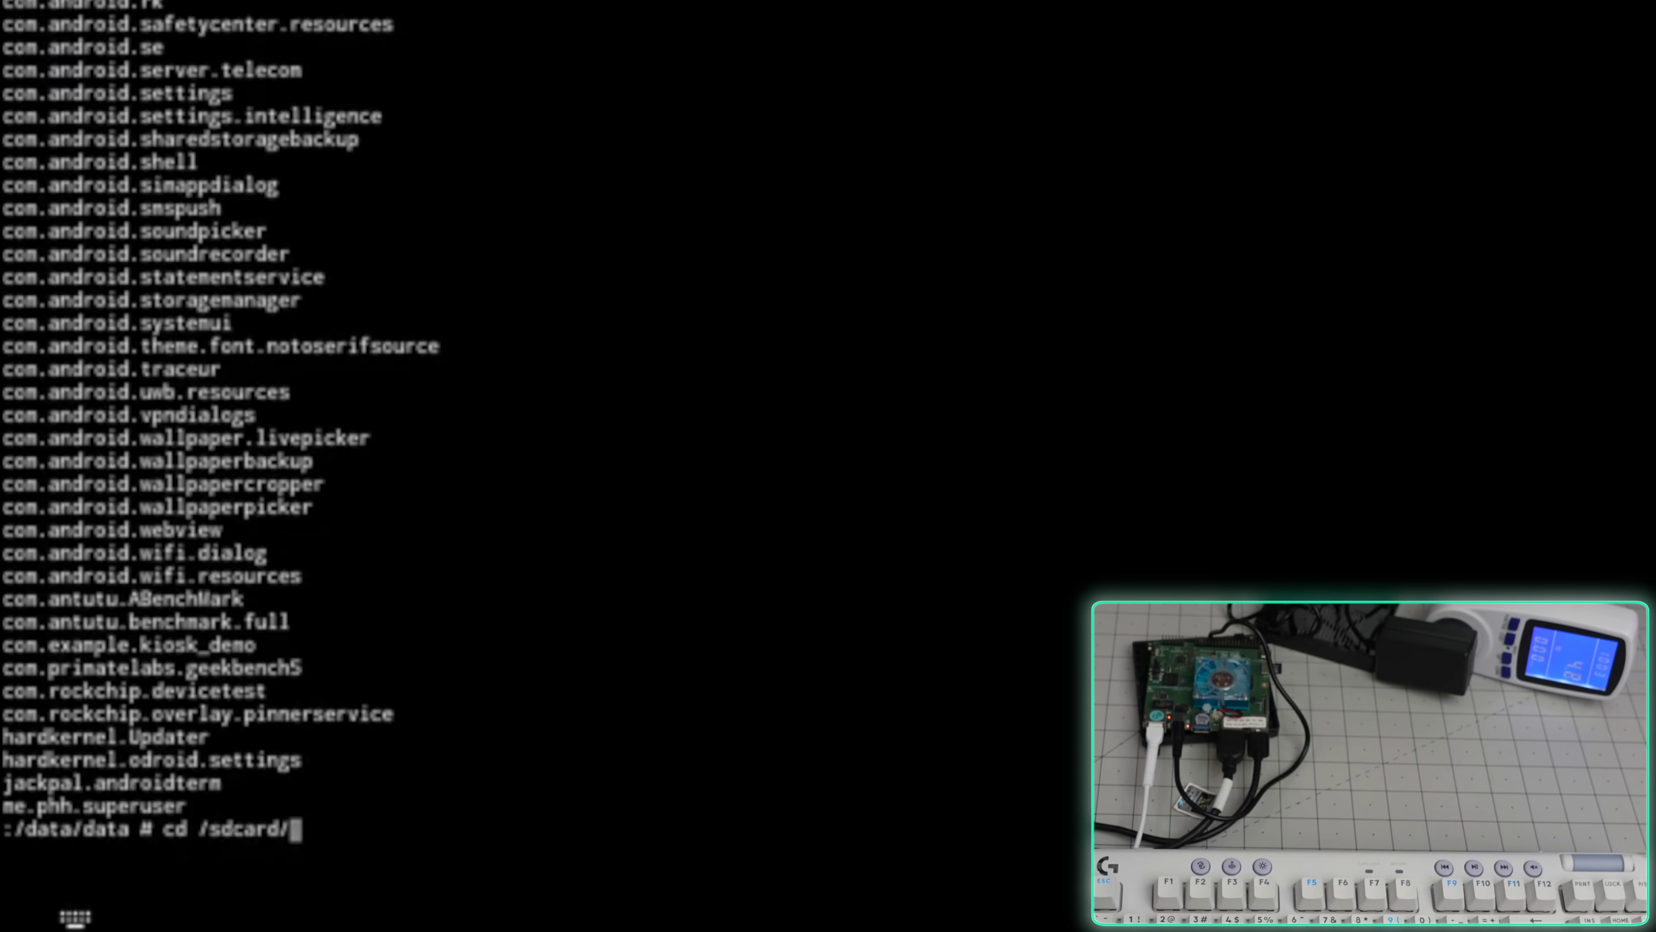
key("Return")
type("cd Download/")
key("Return")
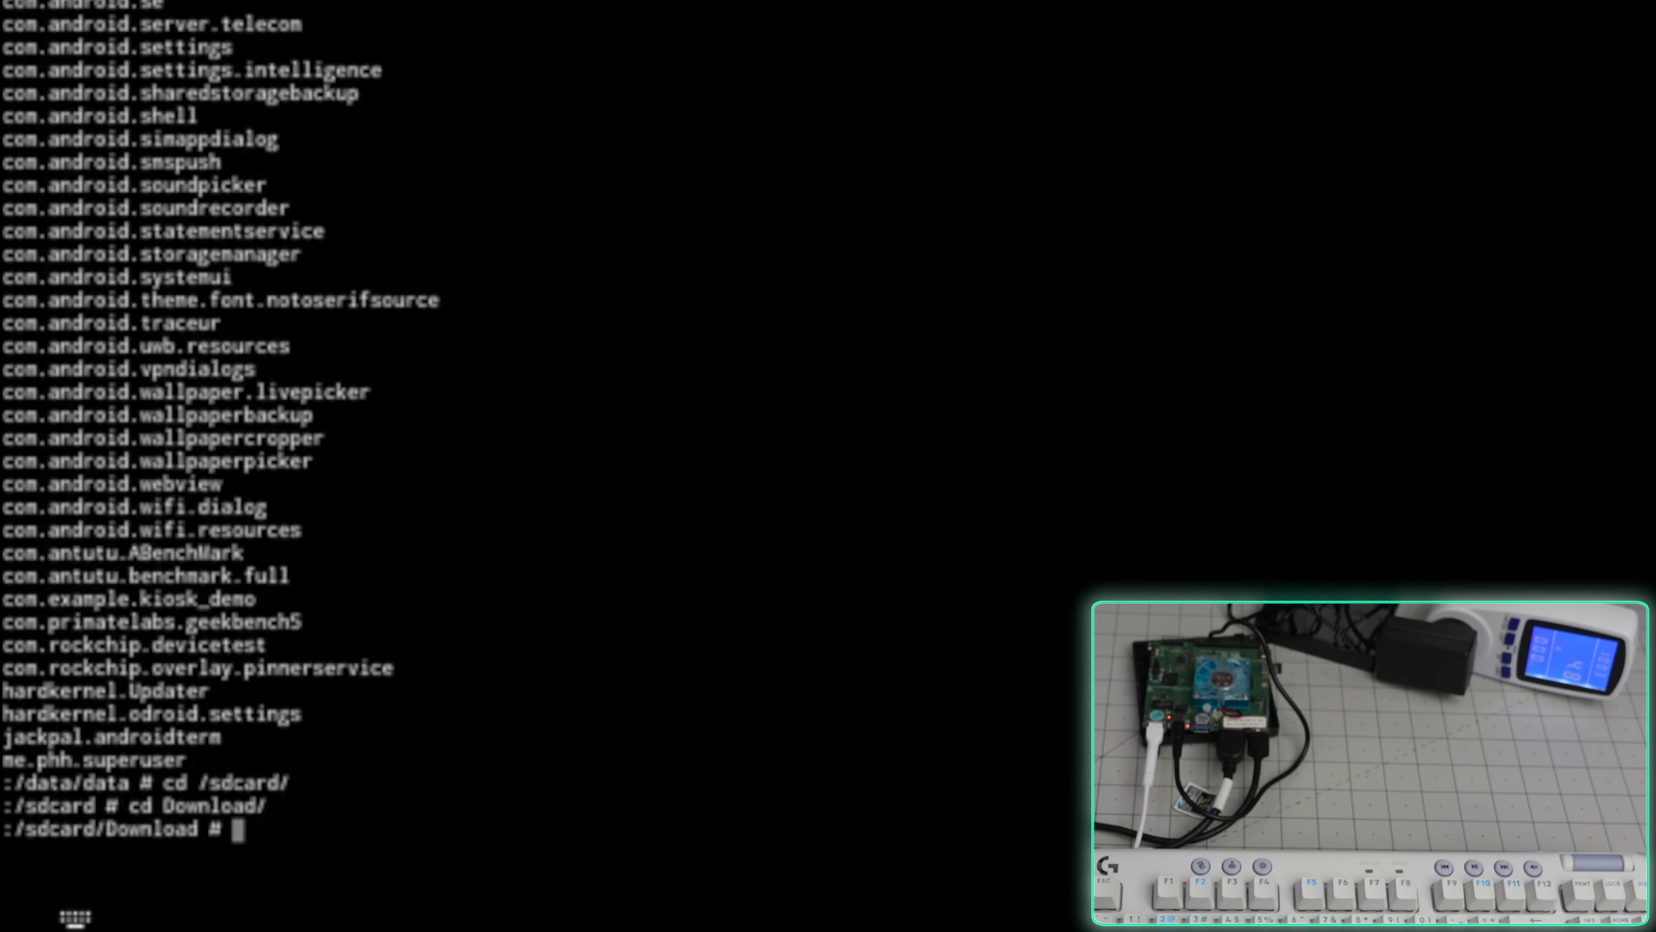
type("ls")
key("Return")
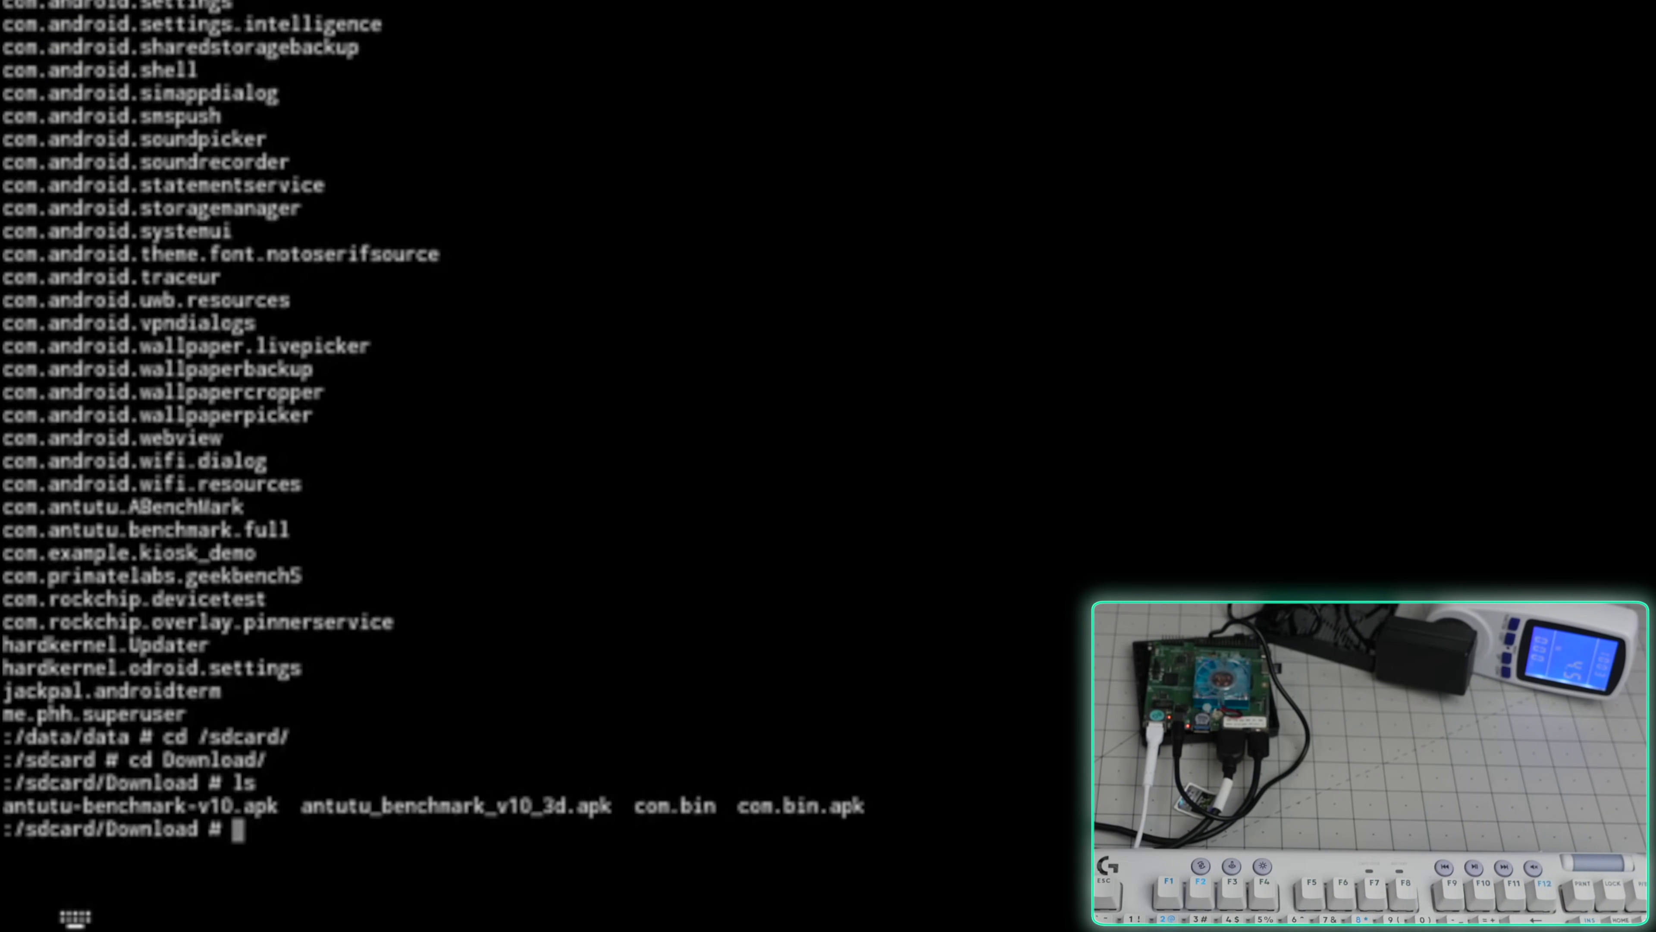
type("pm instgall")
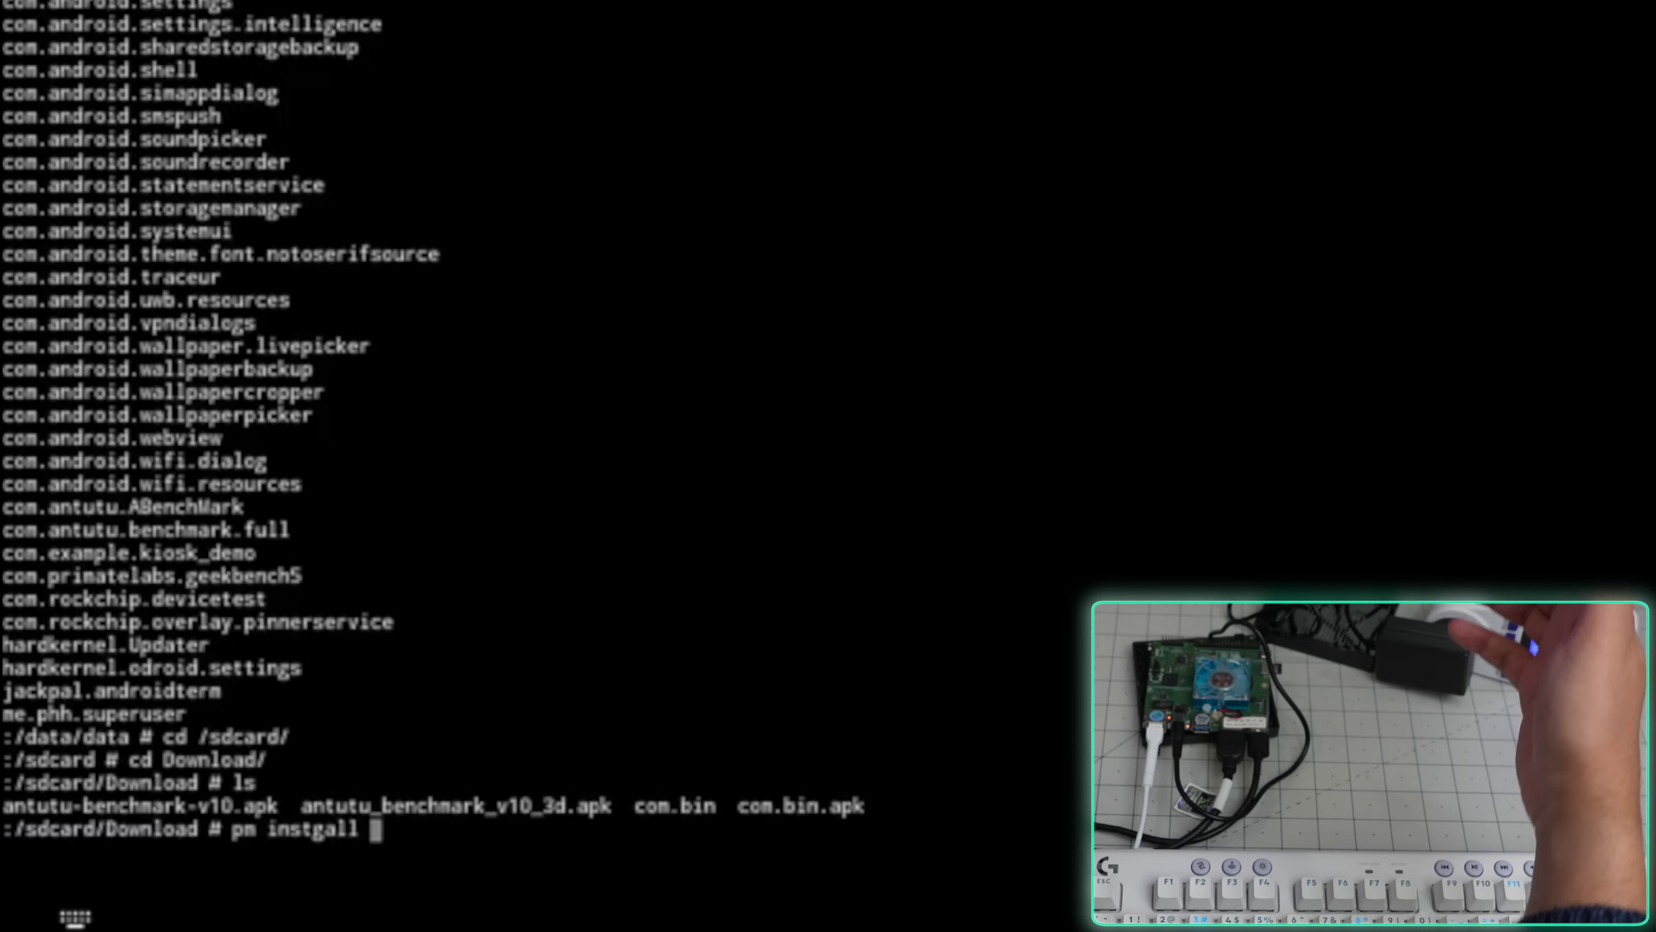
key("BackSpace")
key("BackSpace")
key("BackSpace")
key("BackSpace")
key("BackSpace")
key("BackSpace")
key("BackSpace")
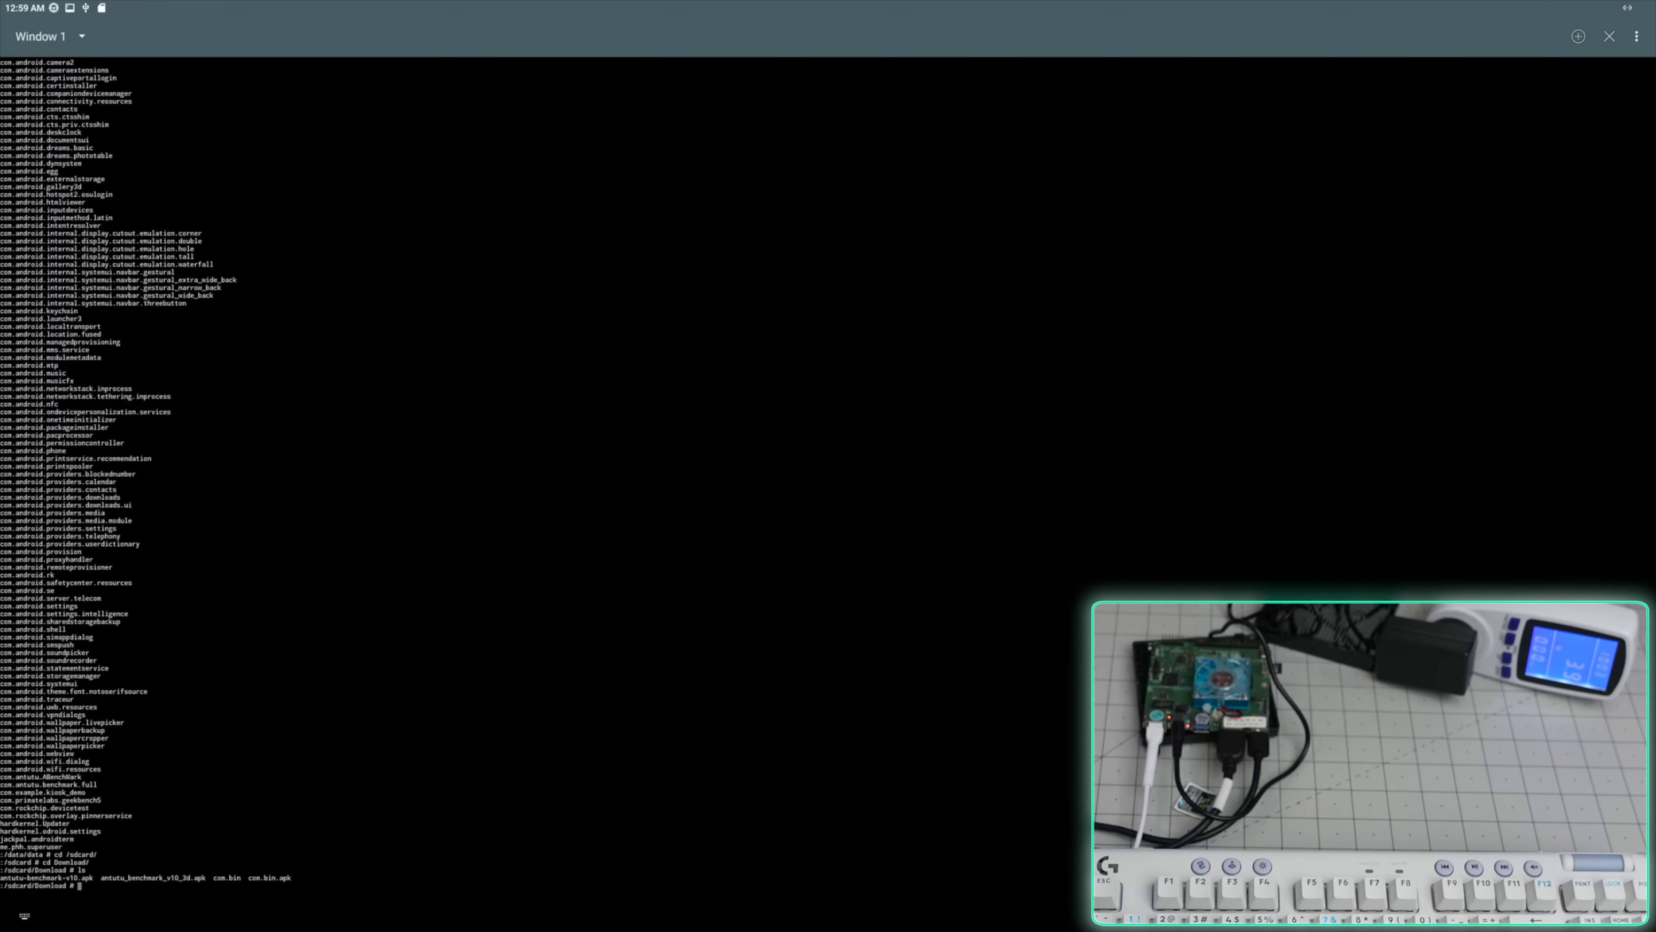
Exit the root shell and end the terminal session.
type("exity")
key("Return")
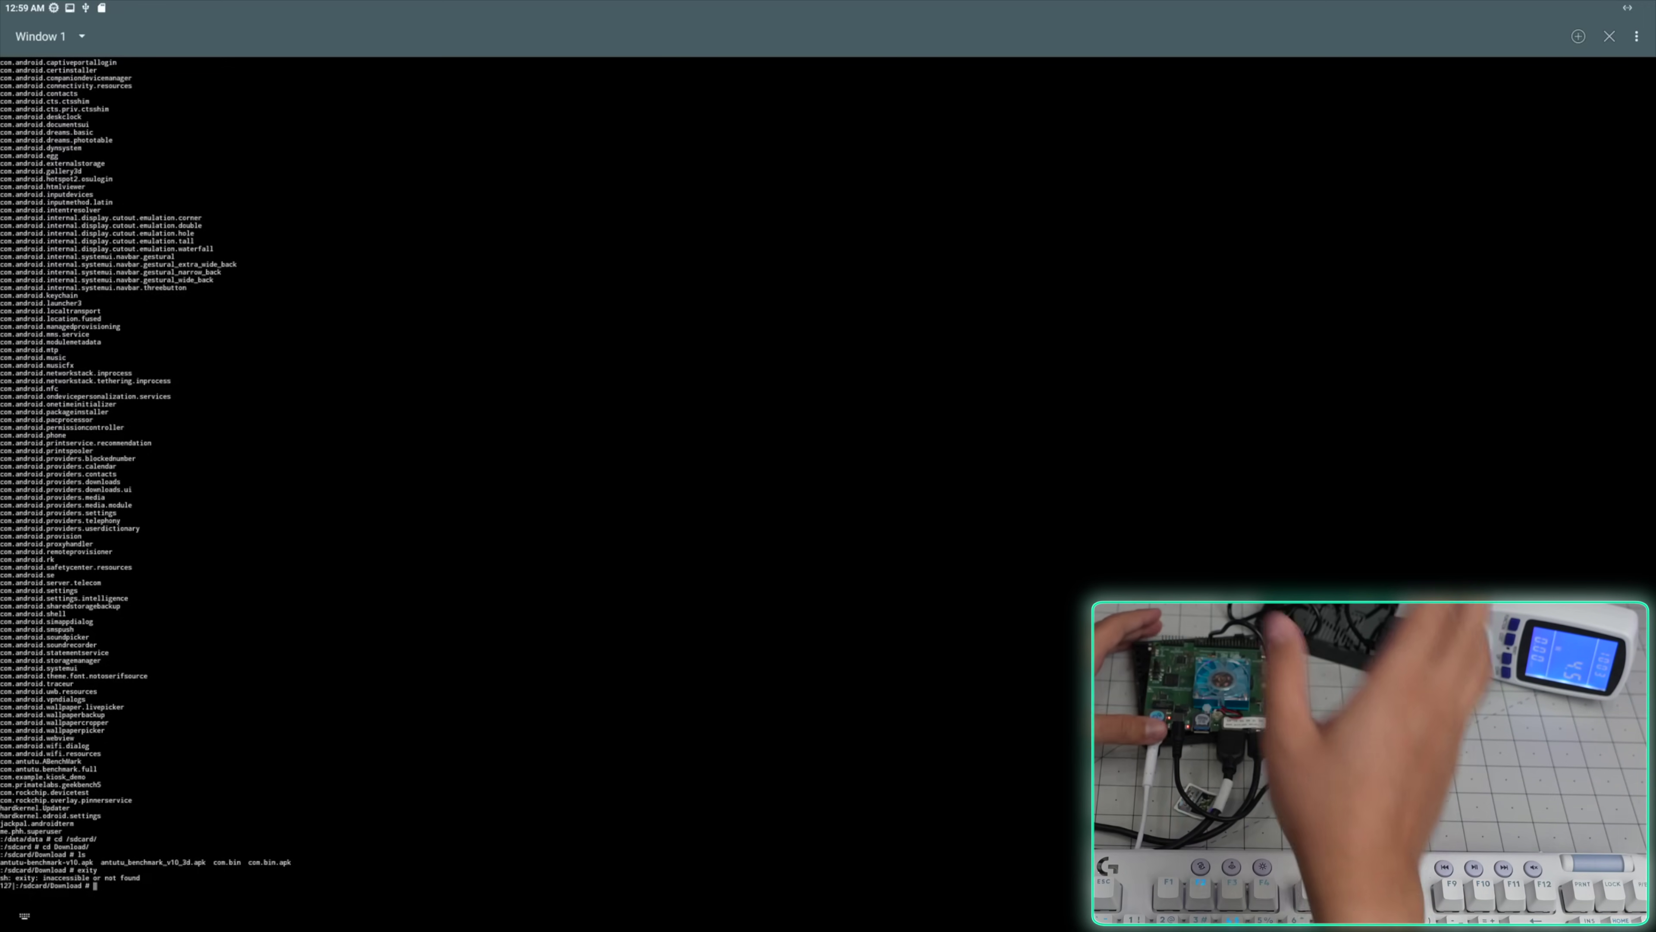
type("exit")
key("Return")
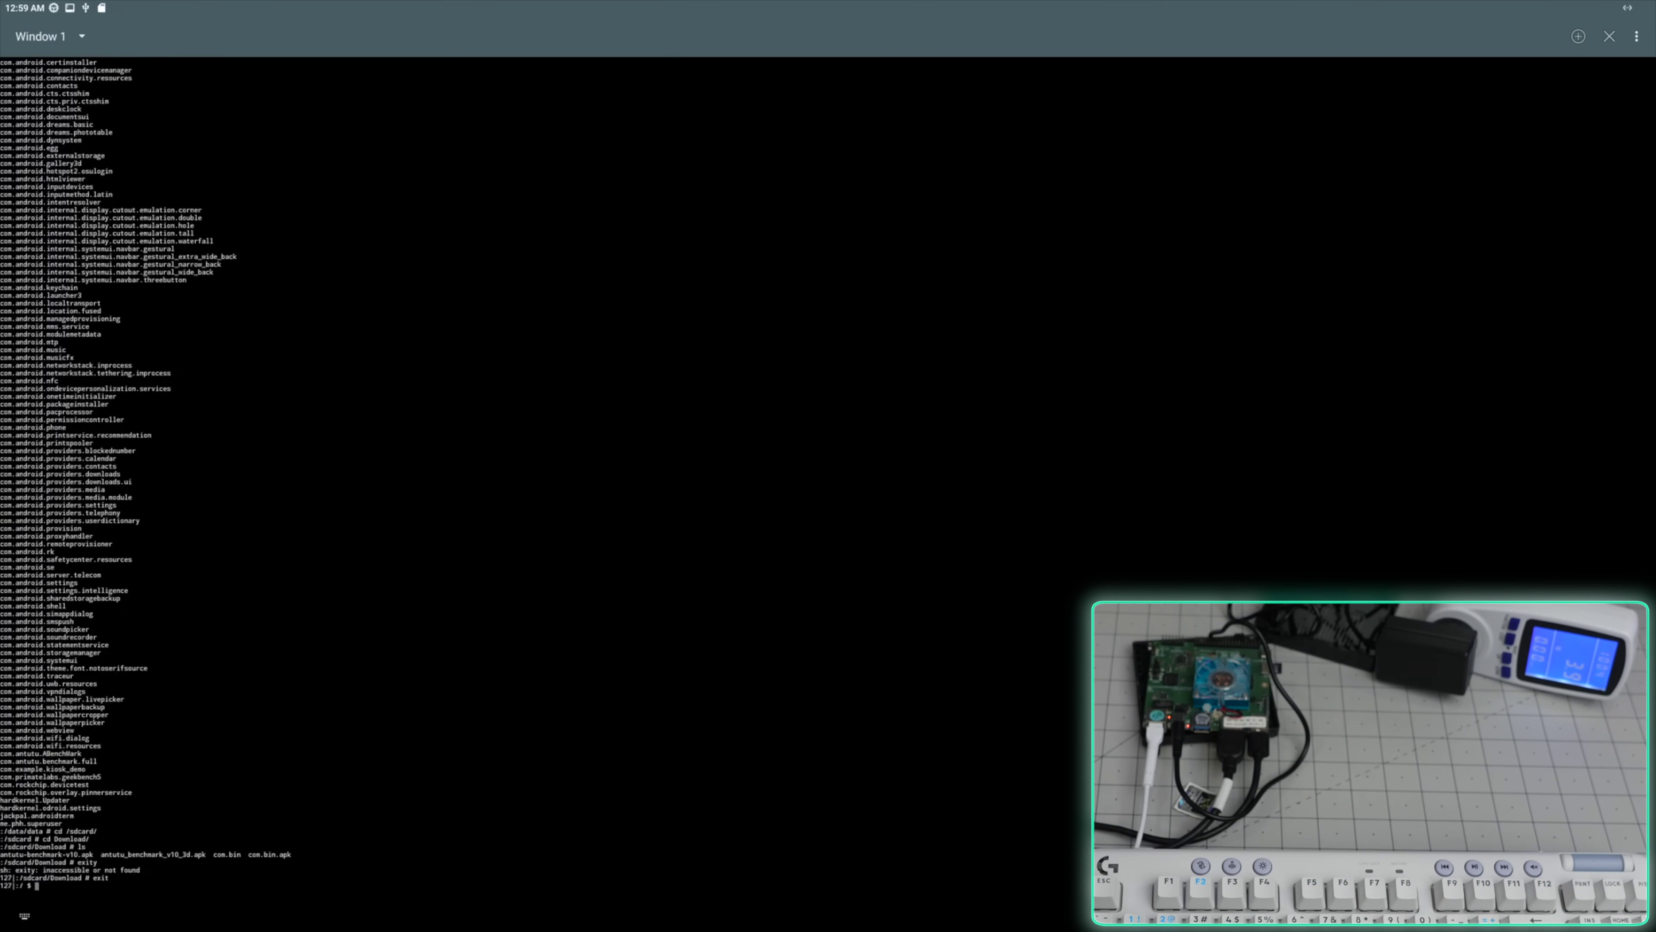
type("exit")
key("Return")
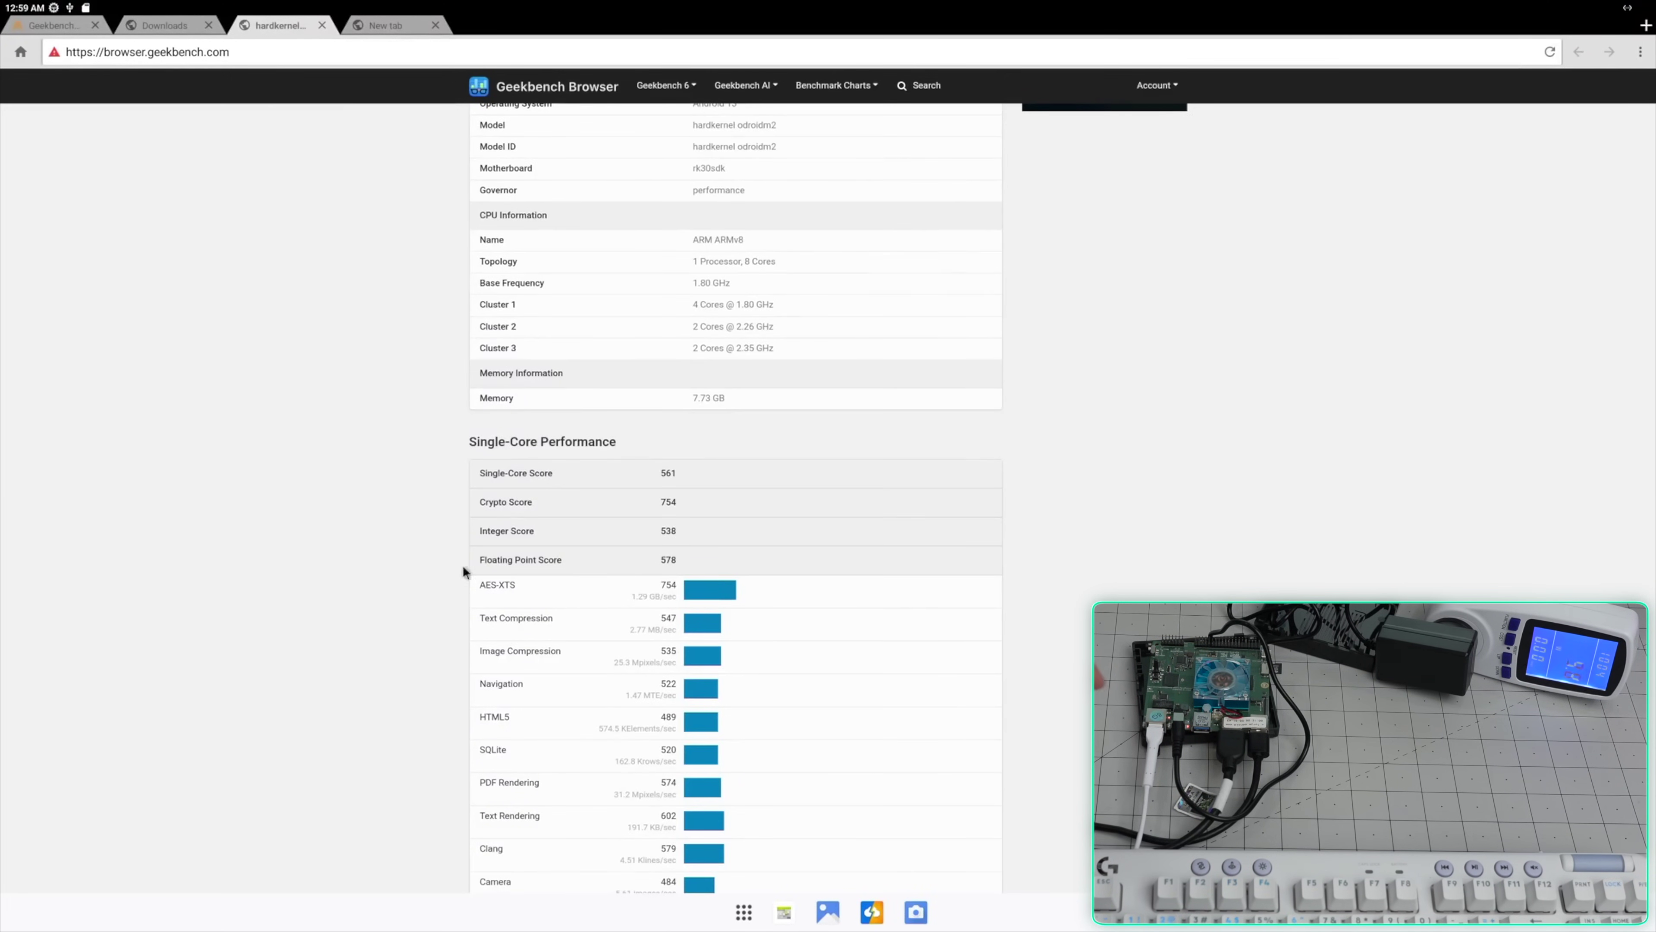
Open the Android Settings and examine the device details under About tablet, including the Android version and build number.
left_click(743, 912)
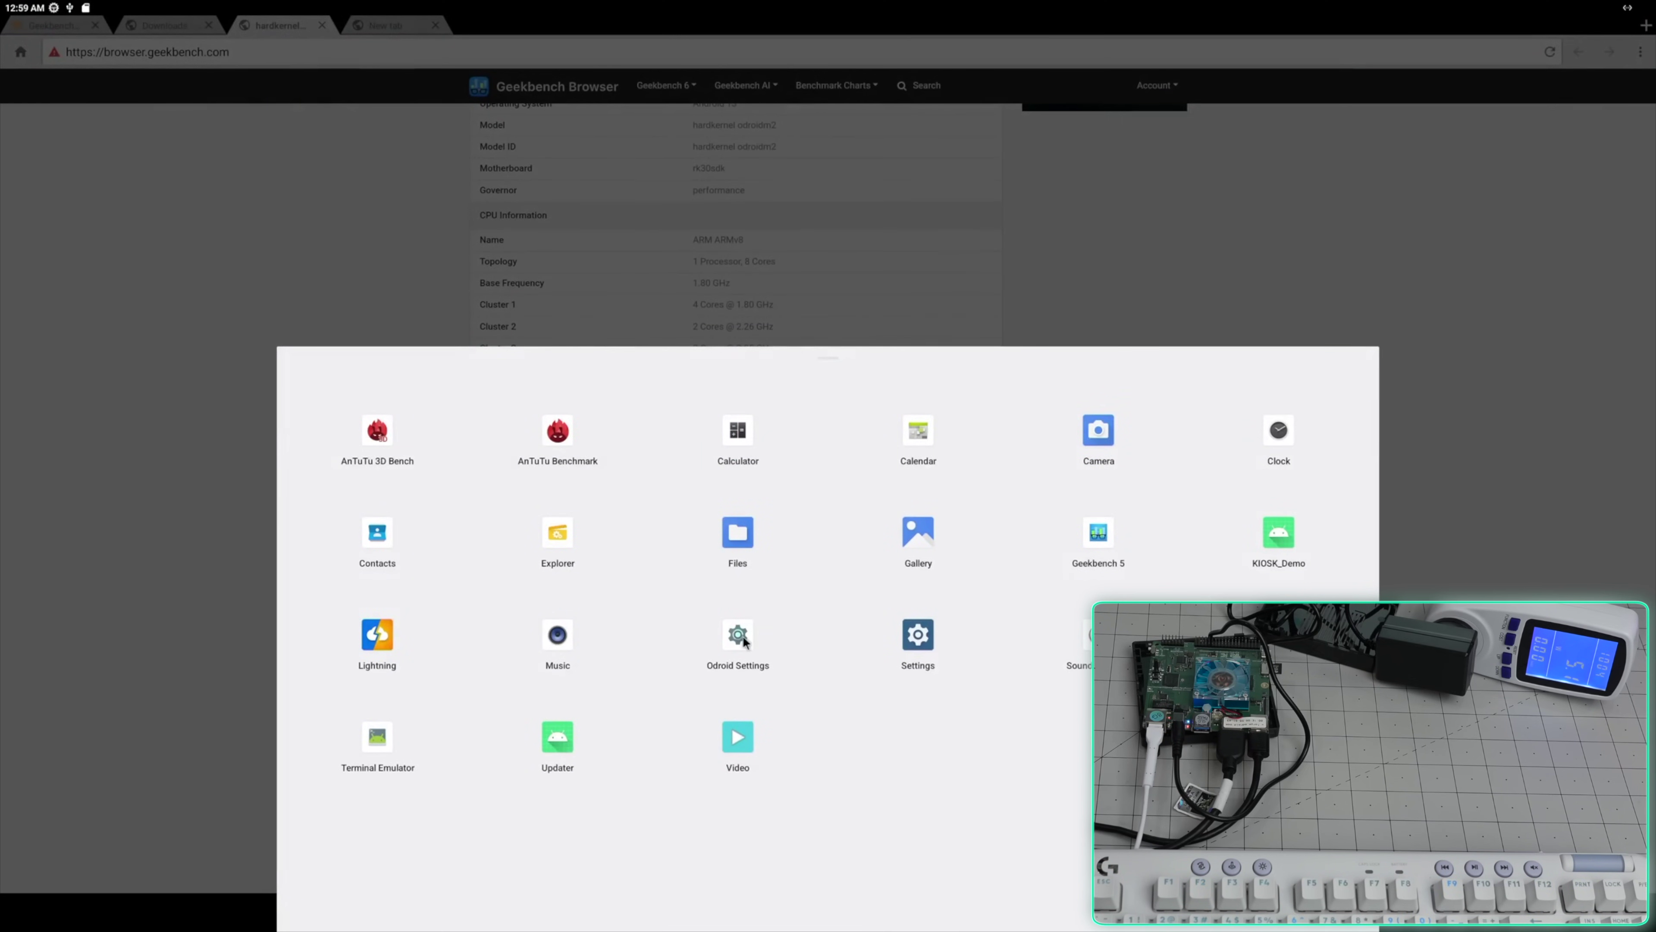
left_click(945, 650)
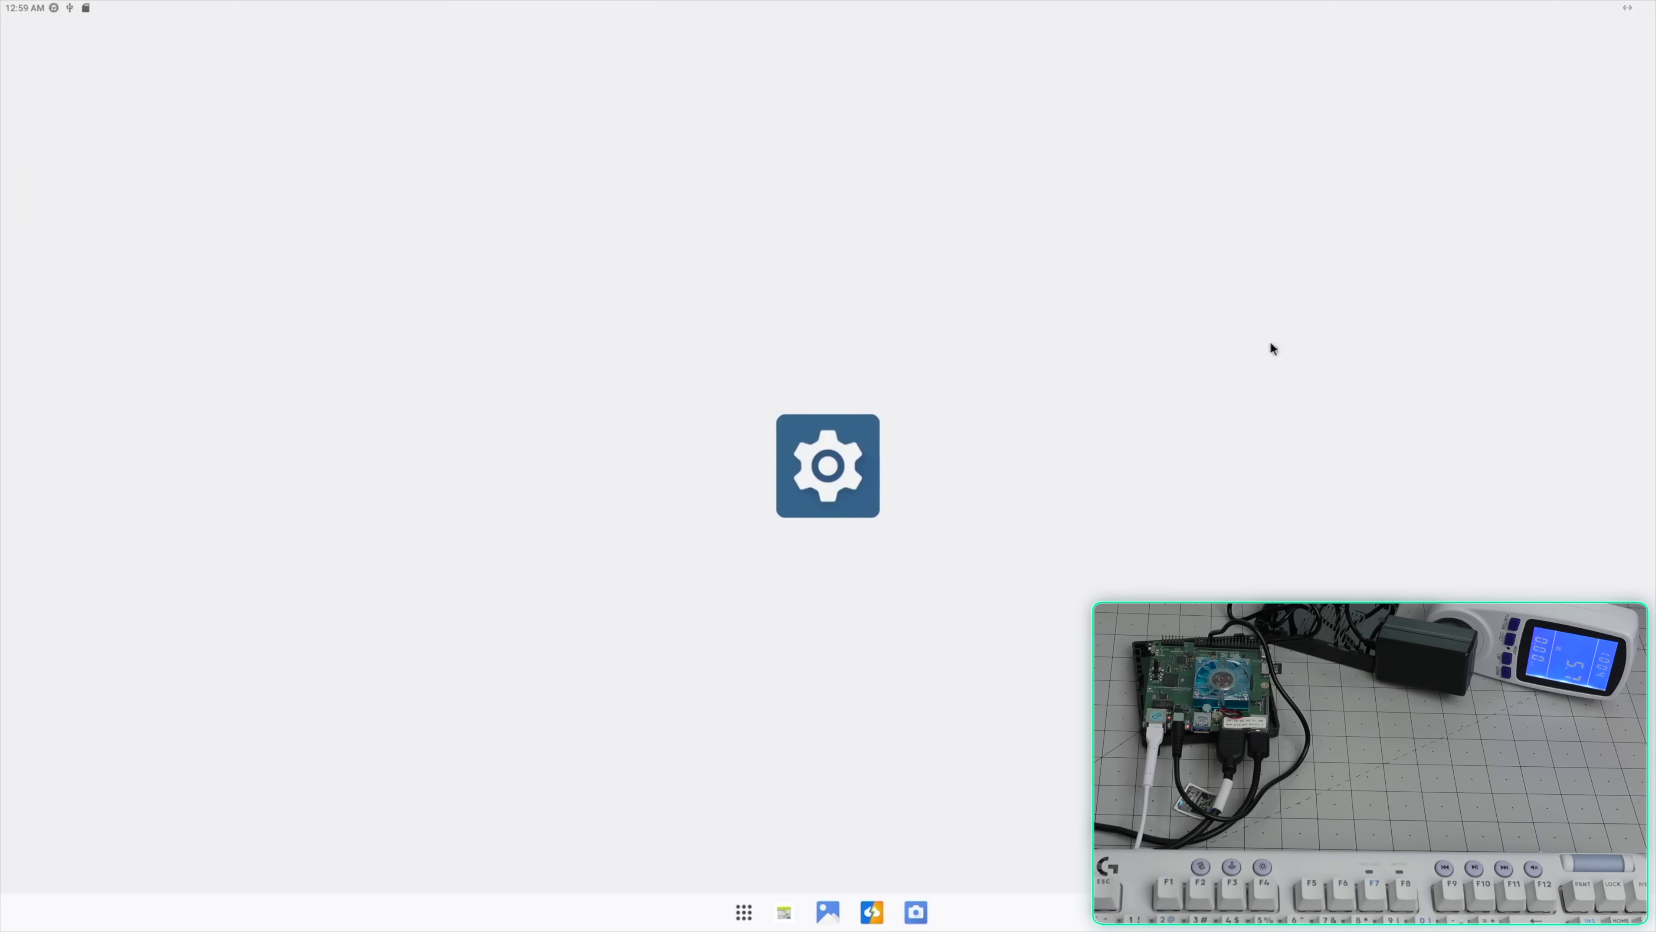
scroll(285, 675, "down", 1)
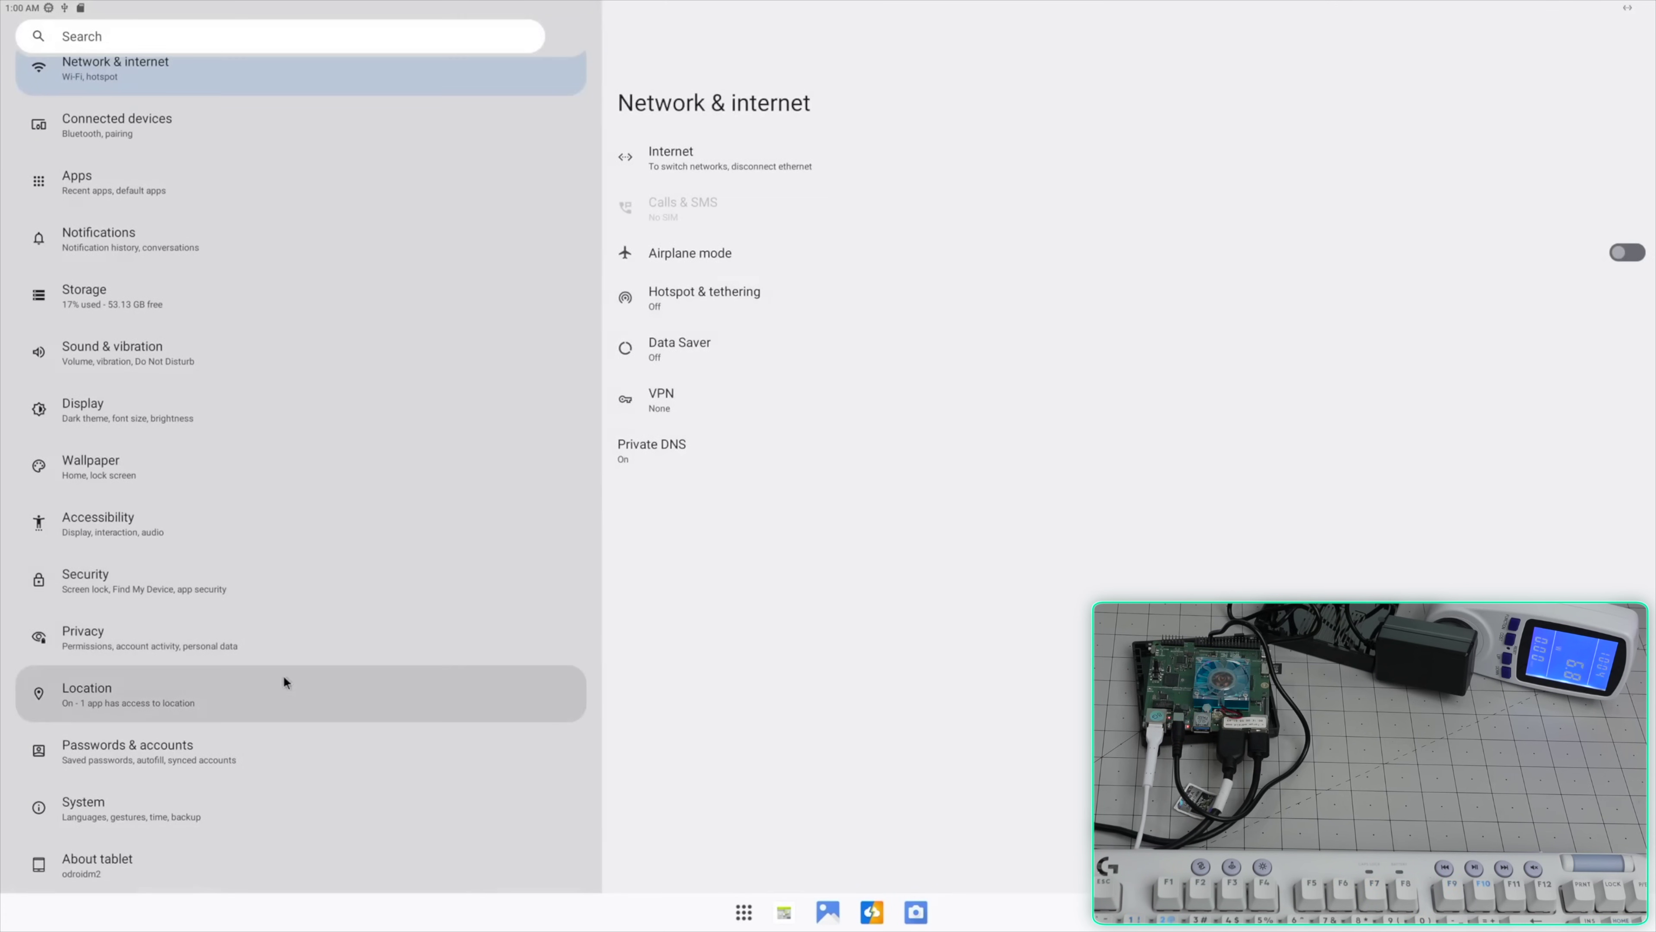
left_click(168, 849)
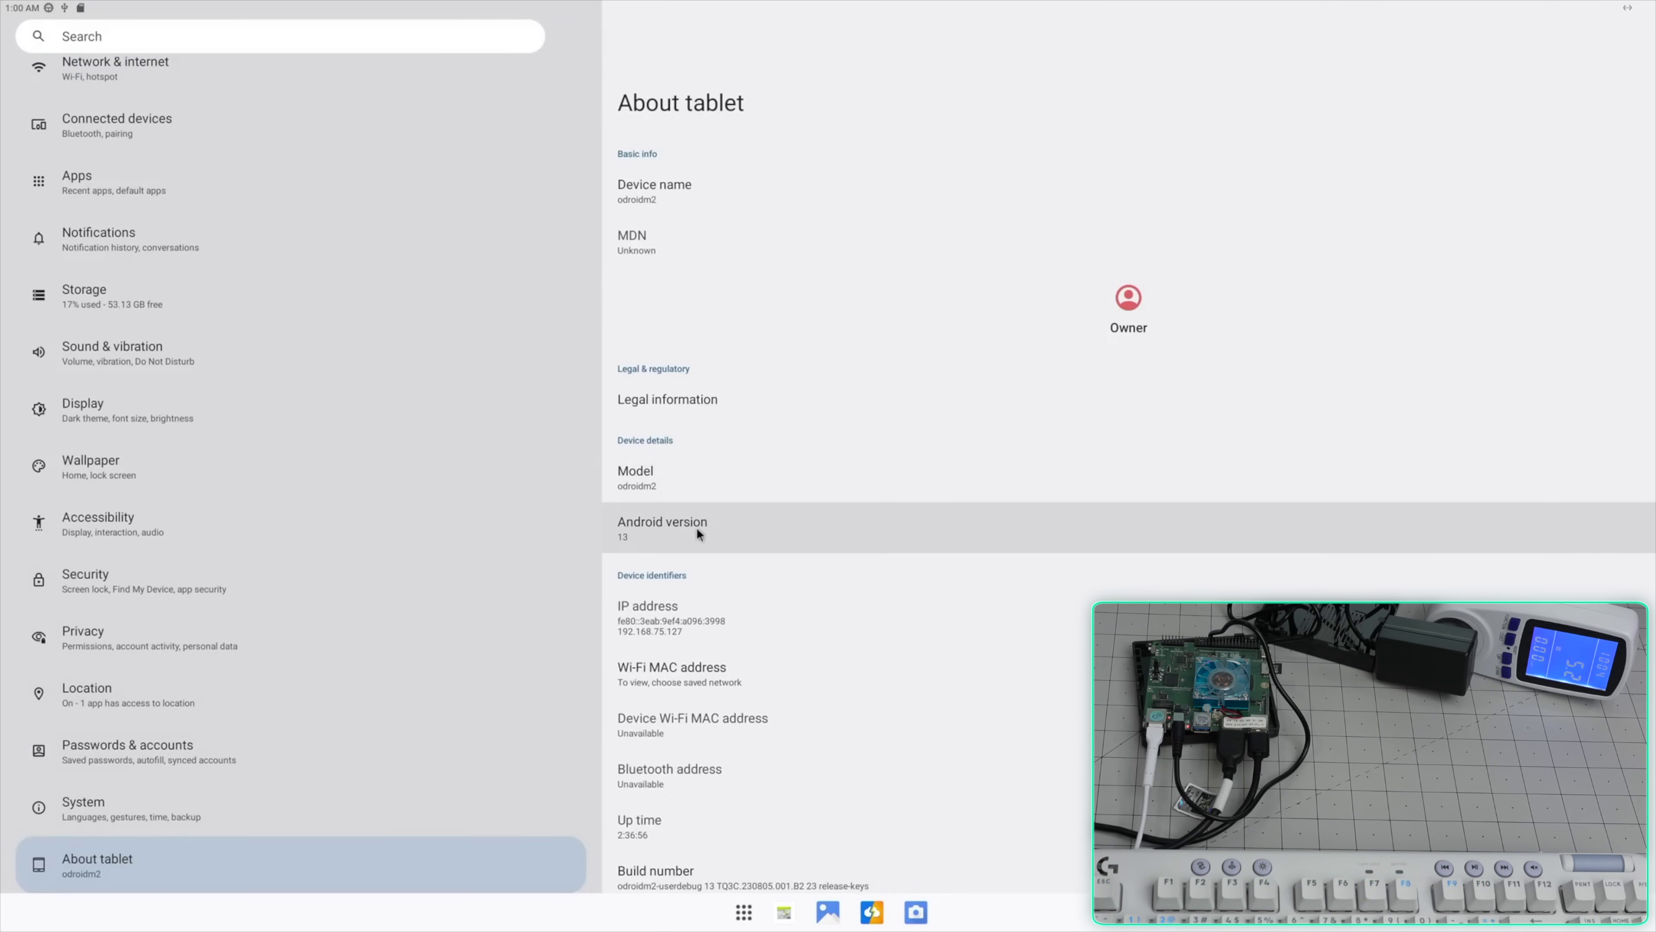
scroll(711, 548, "down", 2)
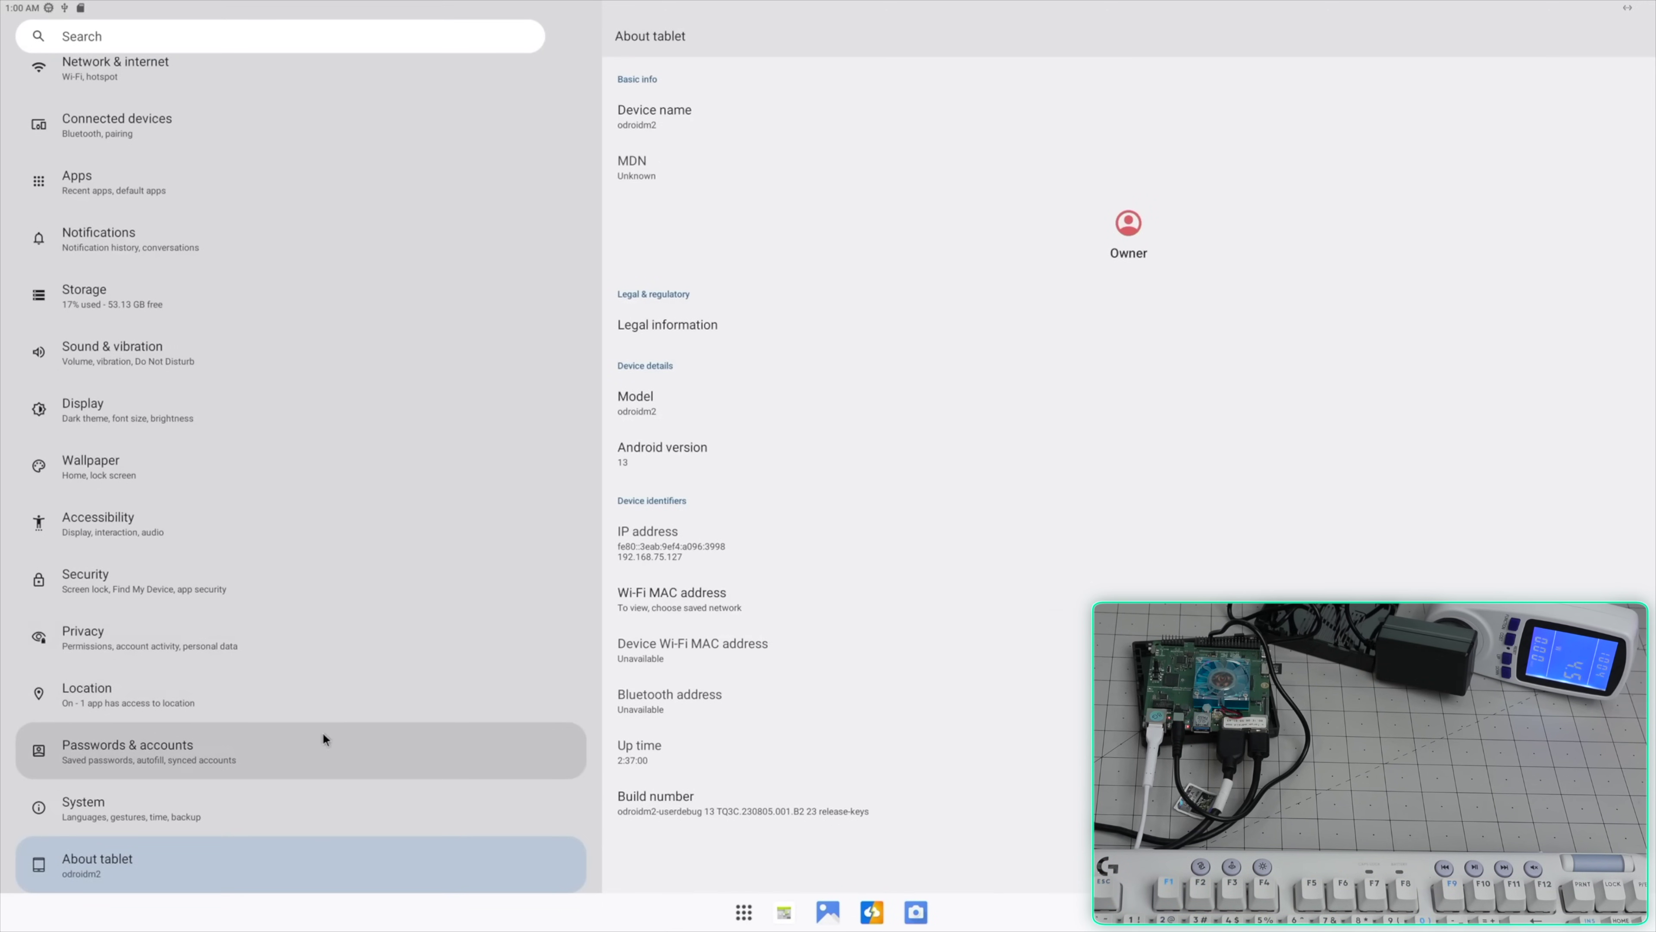
scroll(322, 731, "up", 1)
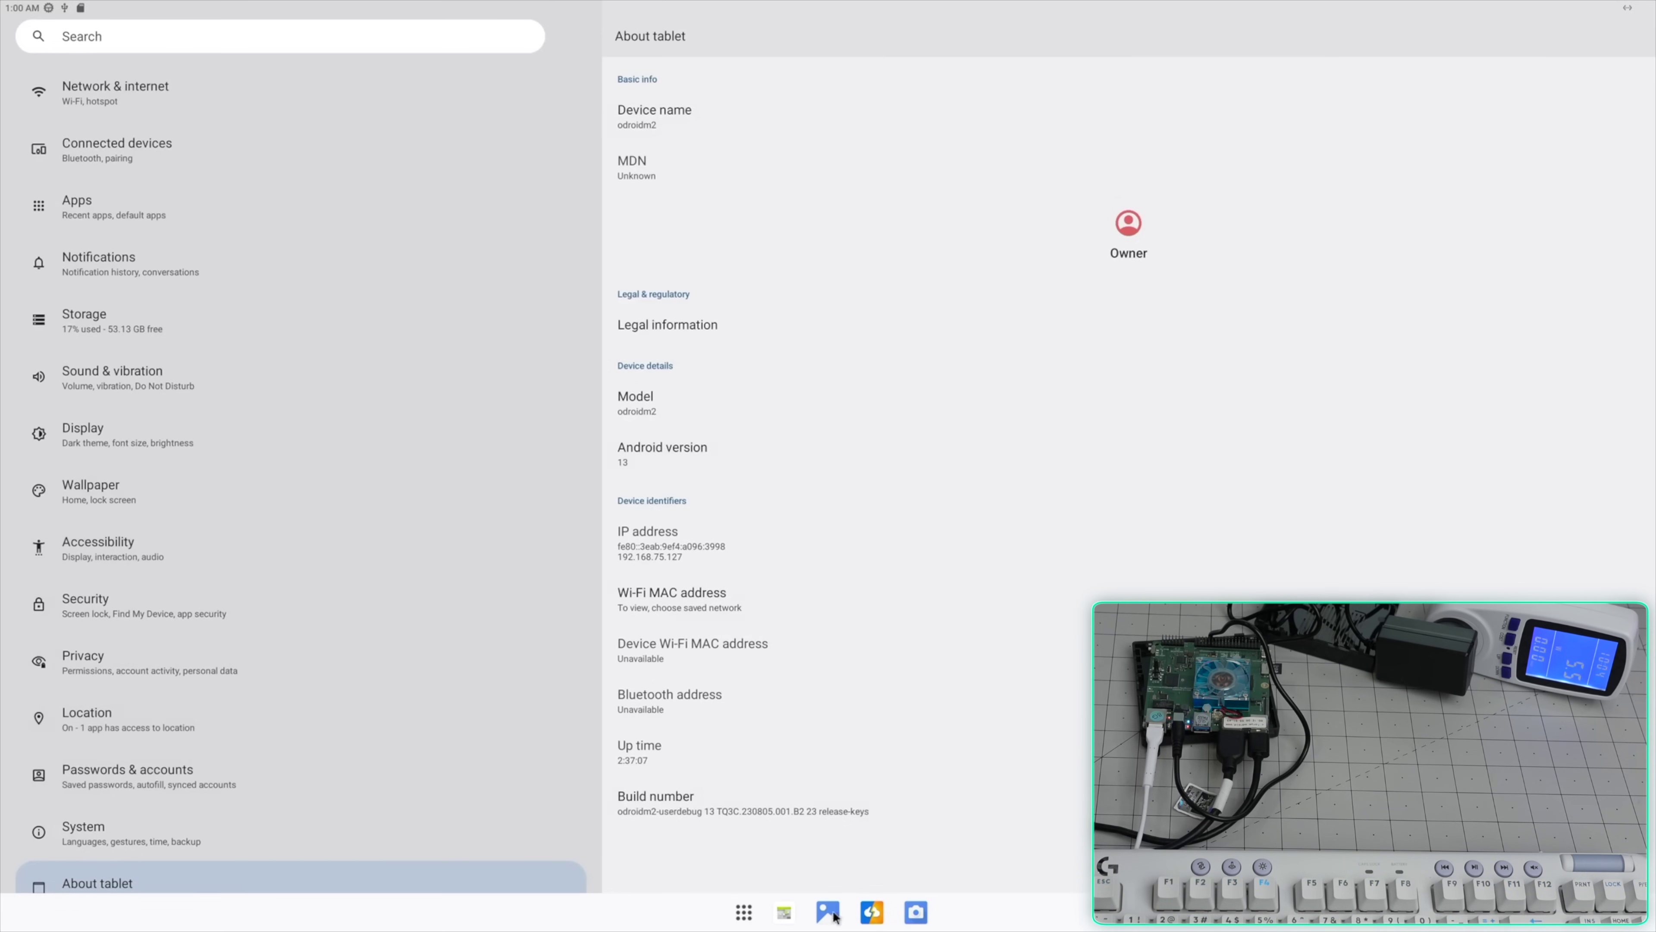
left_click(744, 912)
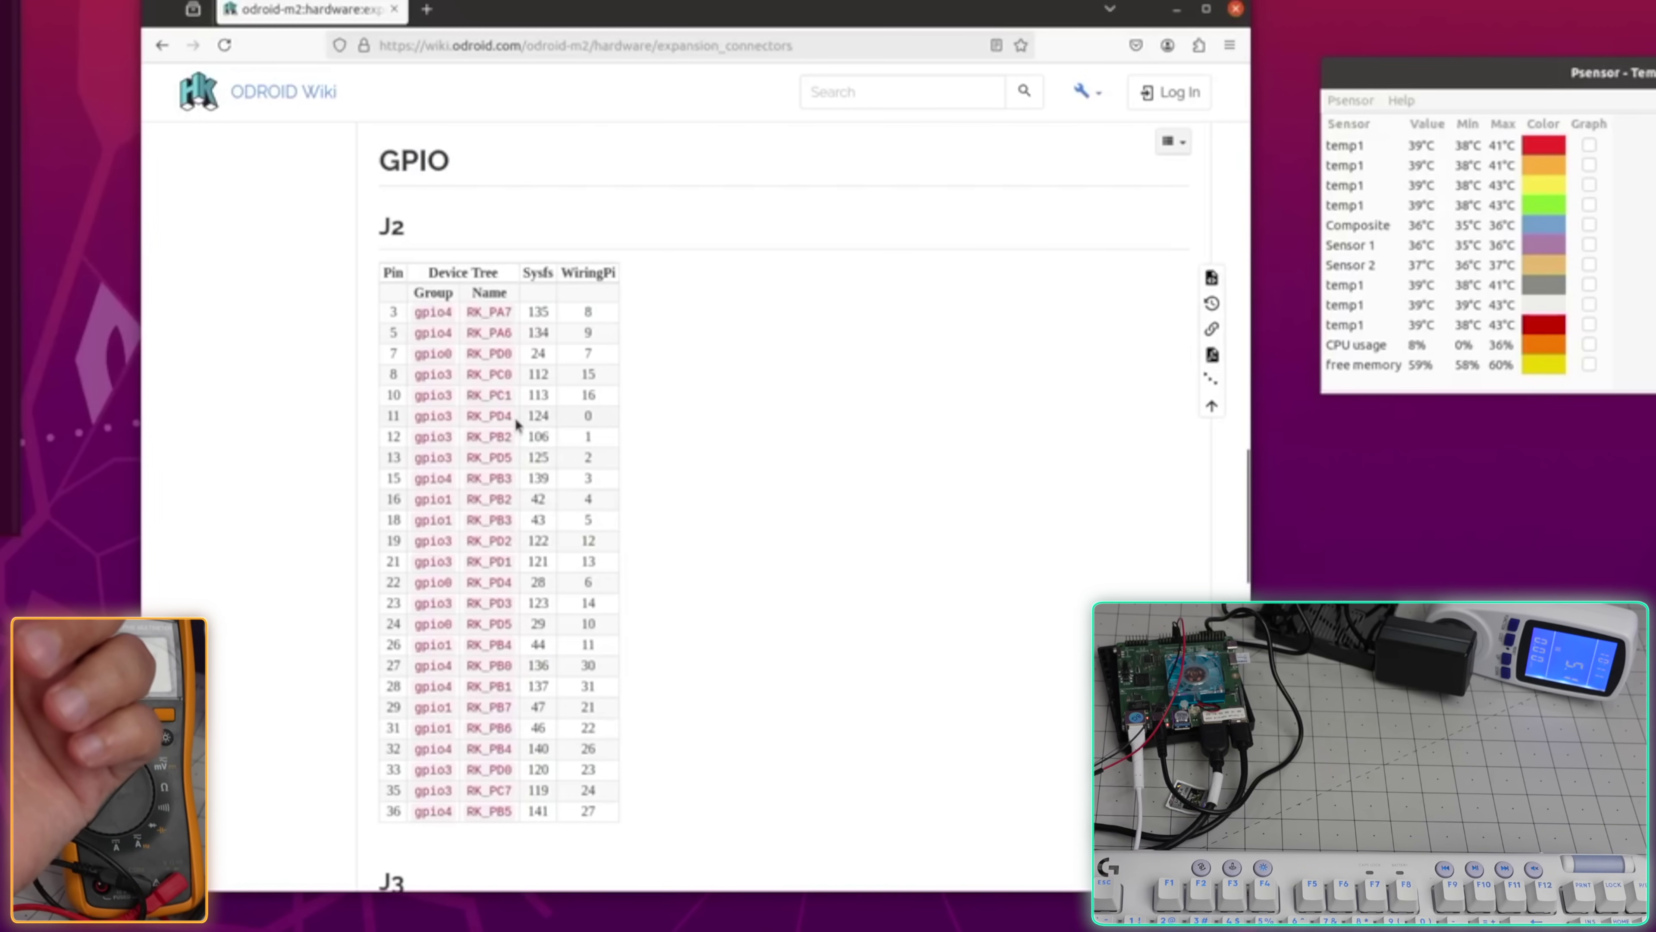
Look up J2 pins 9 and 11 in the ODROID Wiki pinout and find pin 11's Sysfs number in the GPIO table.
scroll(517, 424, "up", 15)
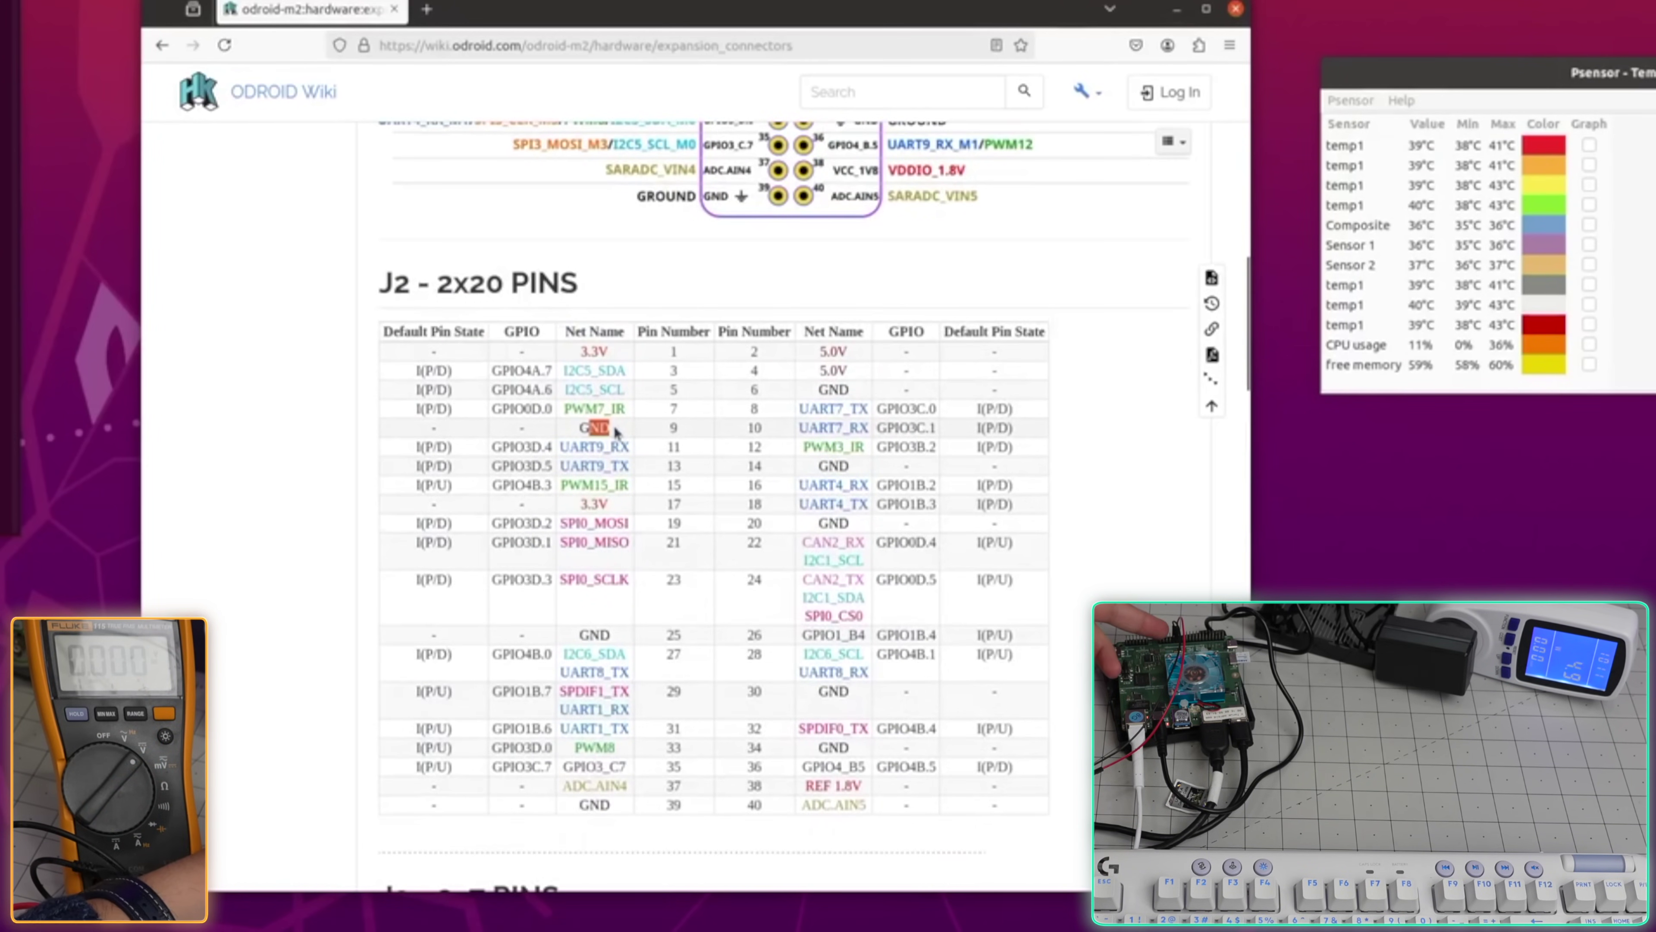
left_click_drag(656, 436, 636, 457)
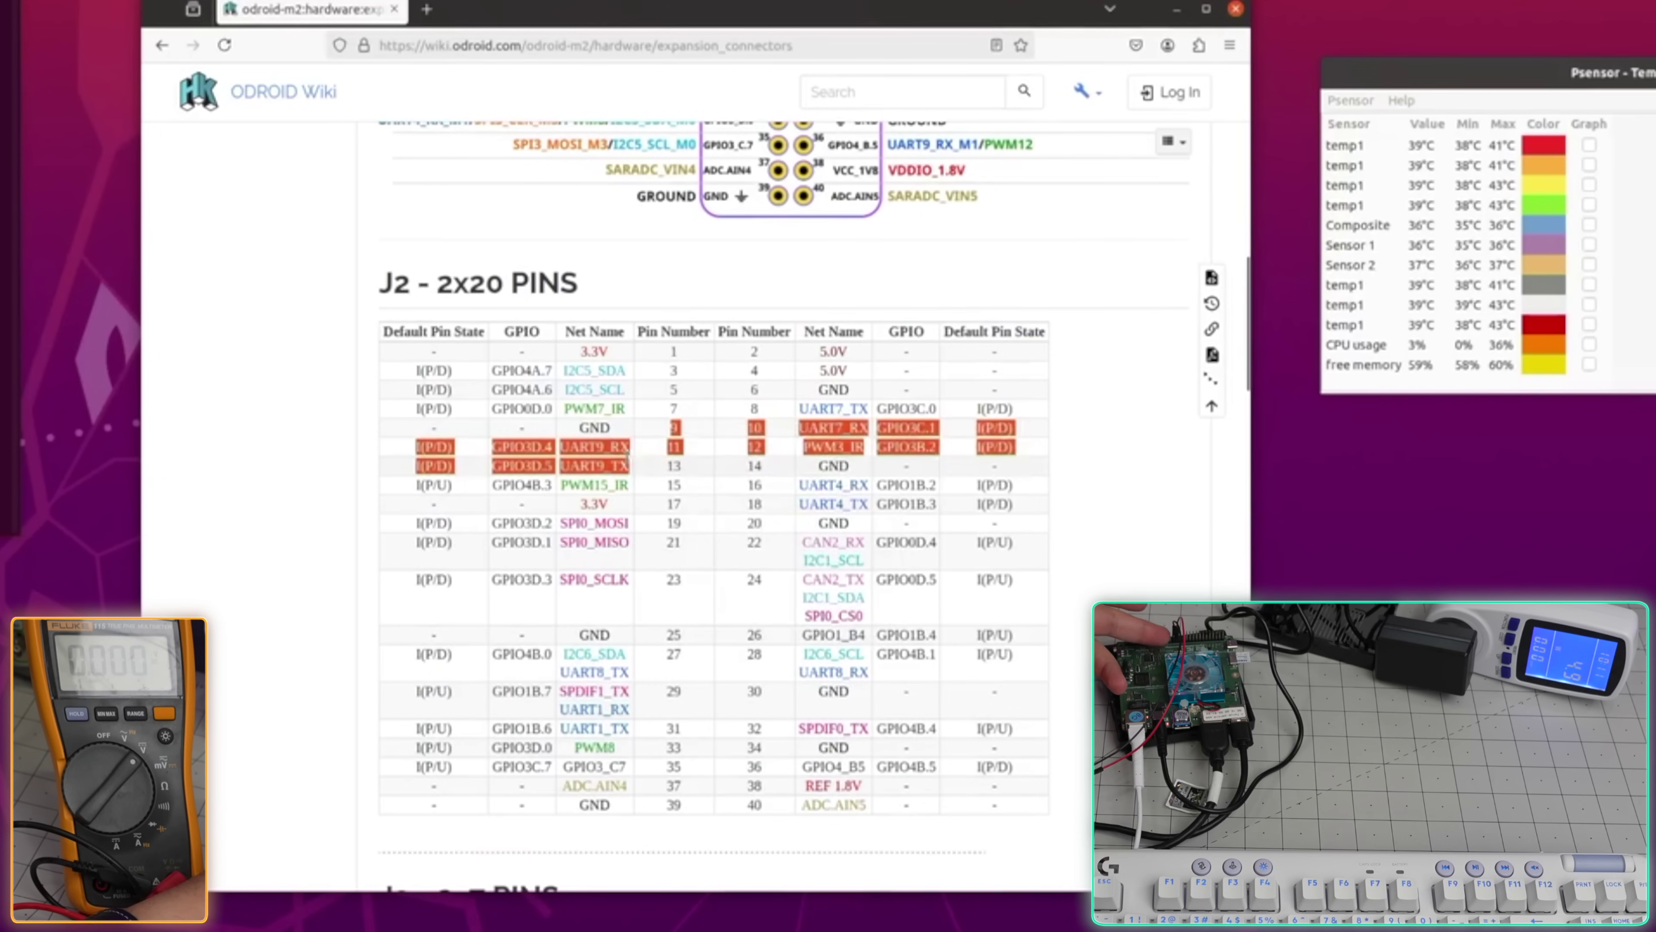
left_click(634, 458)
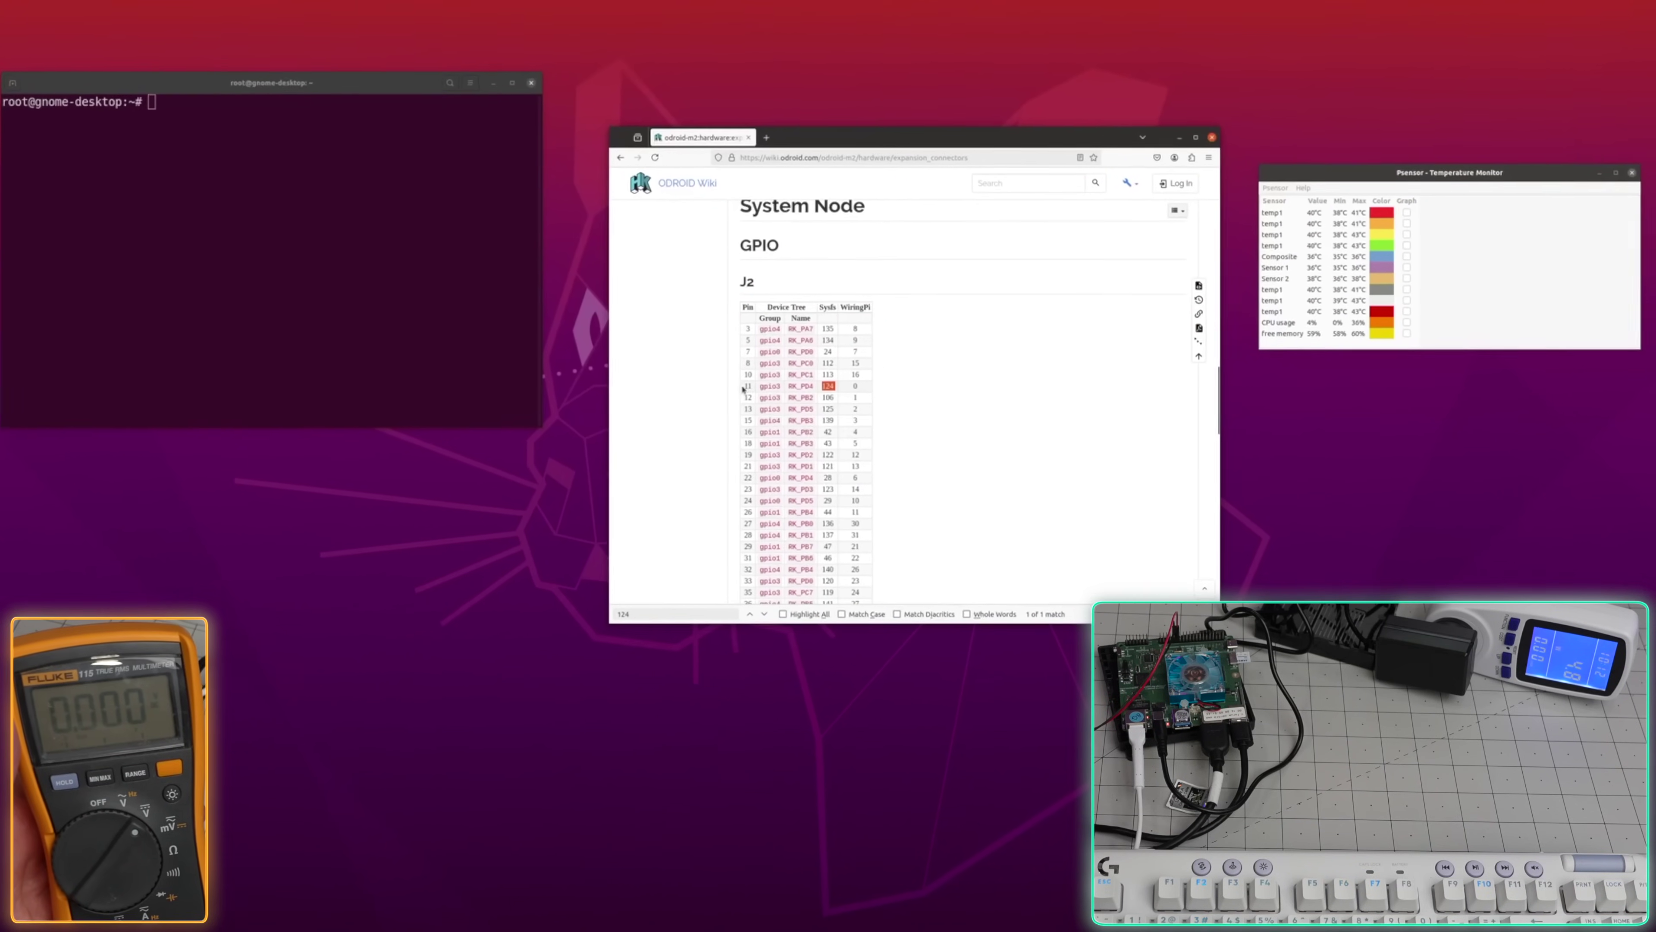
left_click_drag(590, 420, 688, 419)
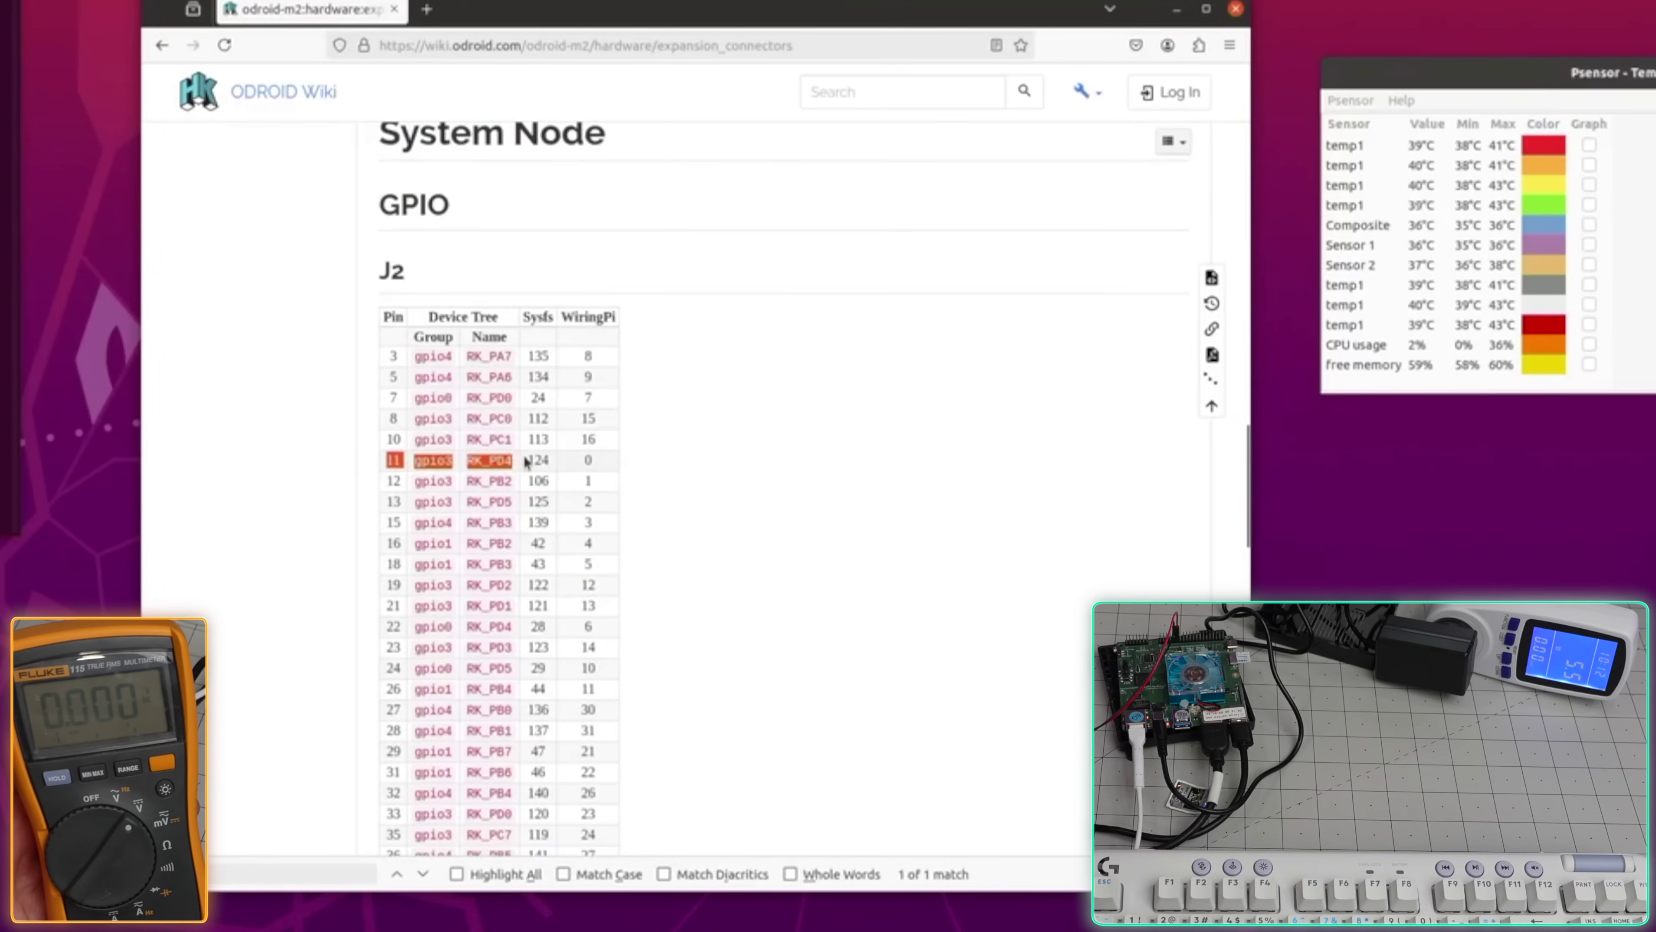
double_click(539, 459)
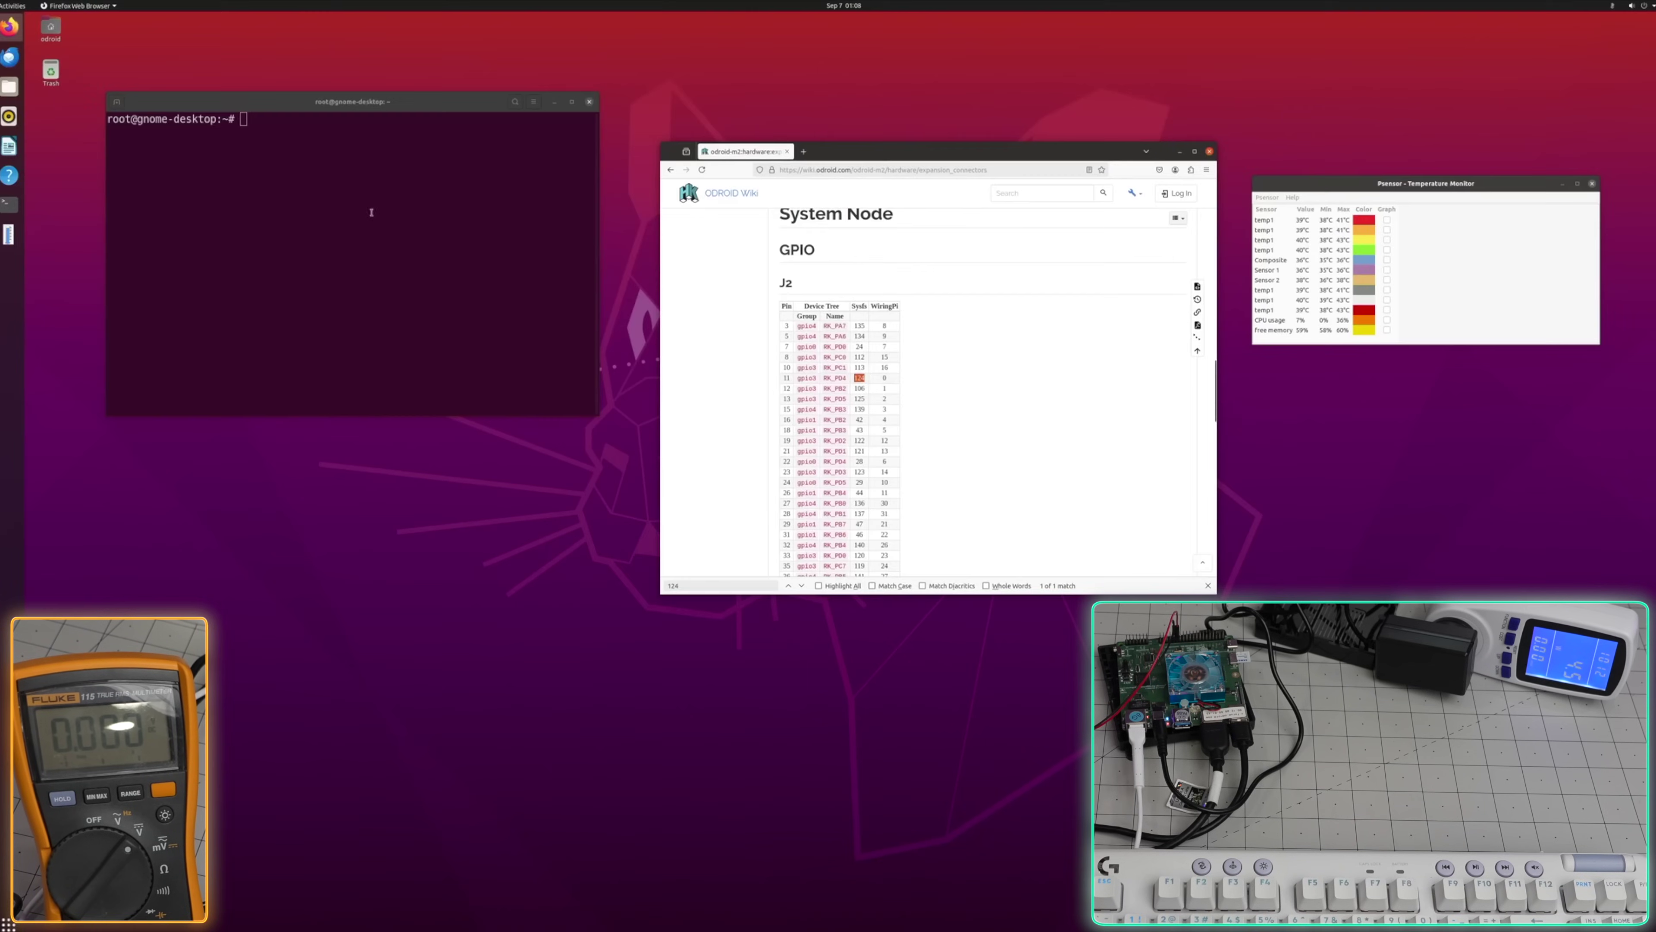
In the terminal, export GPIO 124 by writing 124 to /sys/class/gpio/export.
left_click(348, 219)
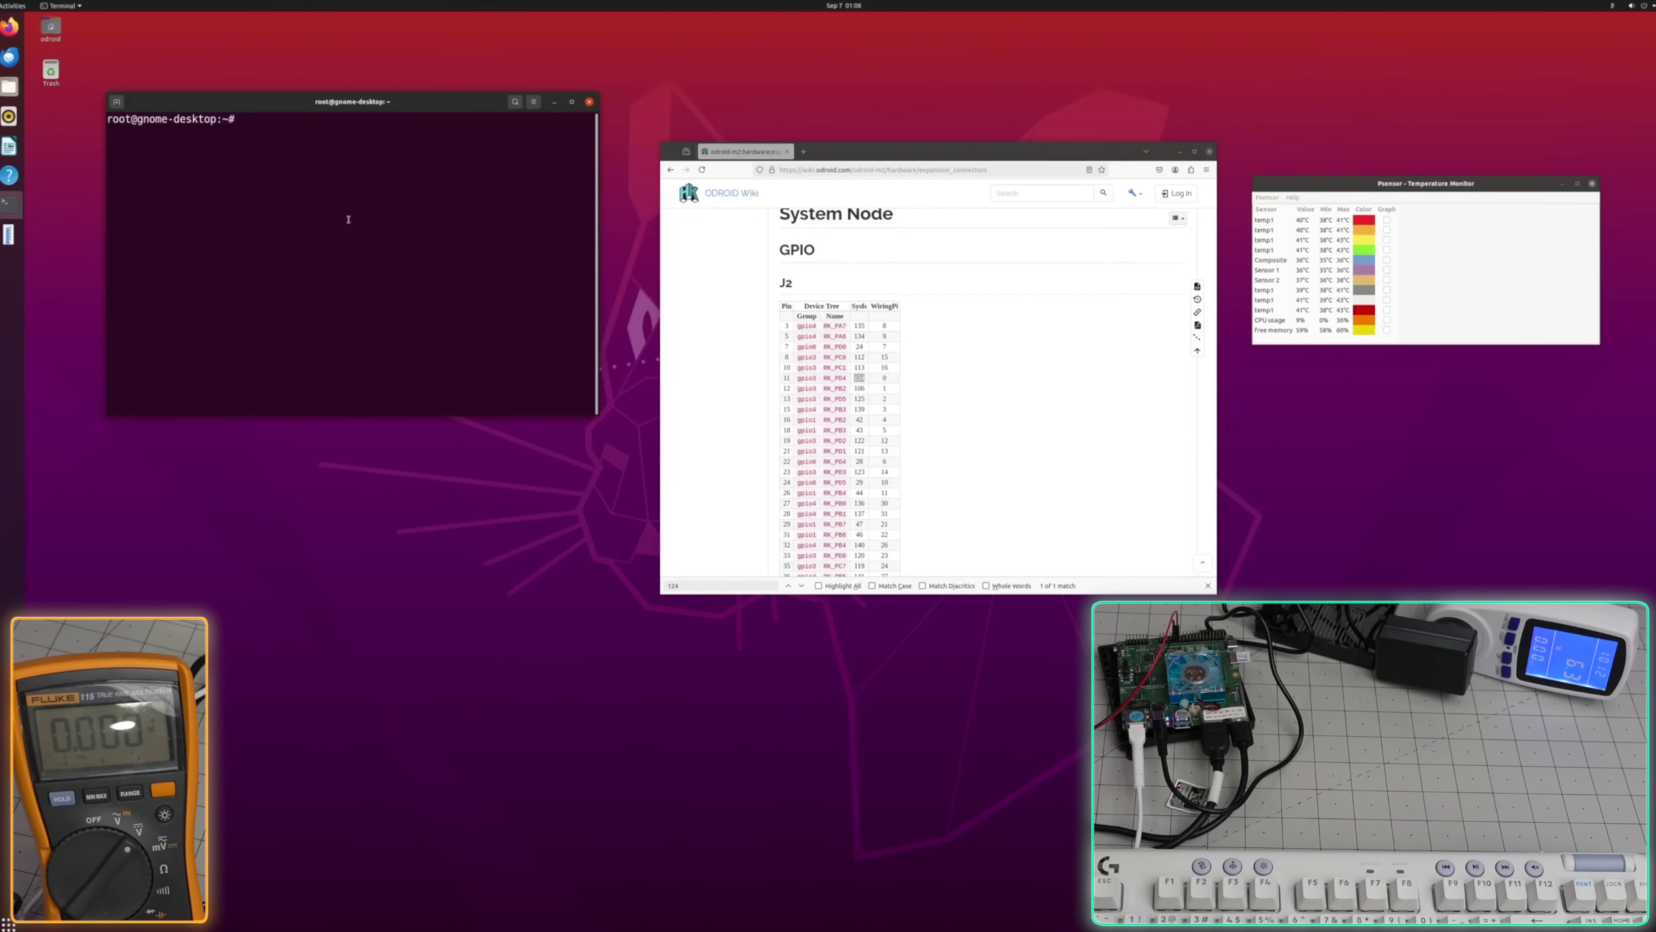
type("echo 124 > /sys/class/gpio/export")
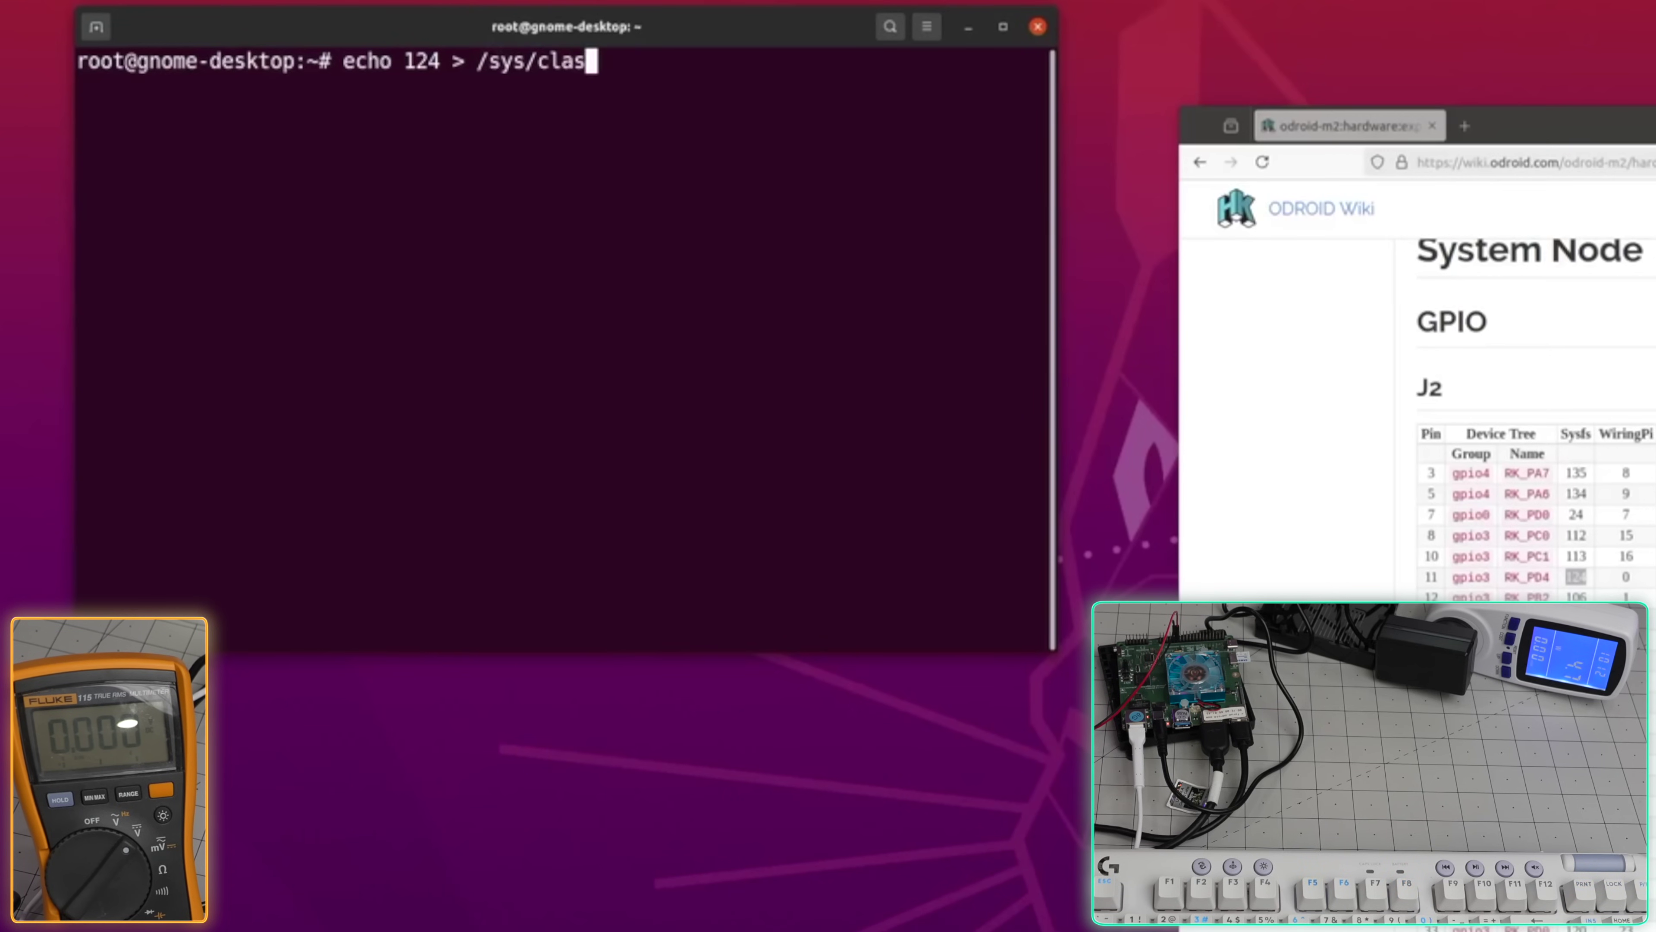
key("Return")
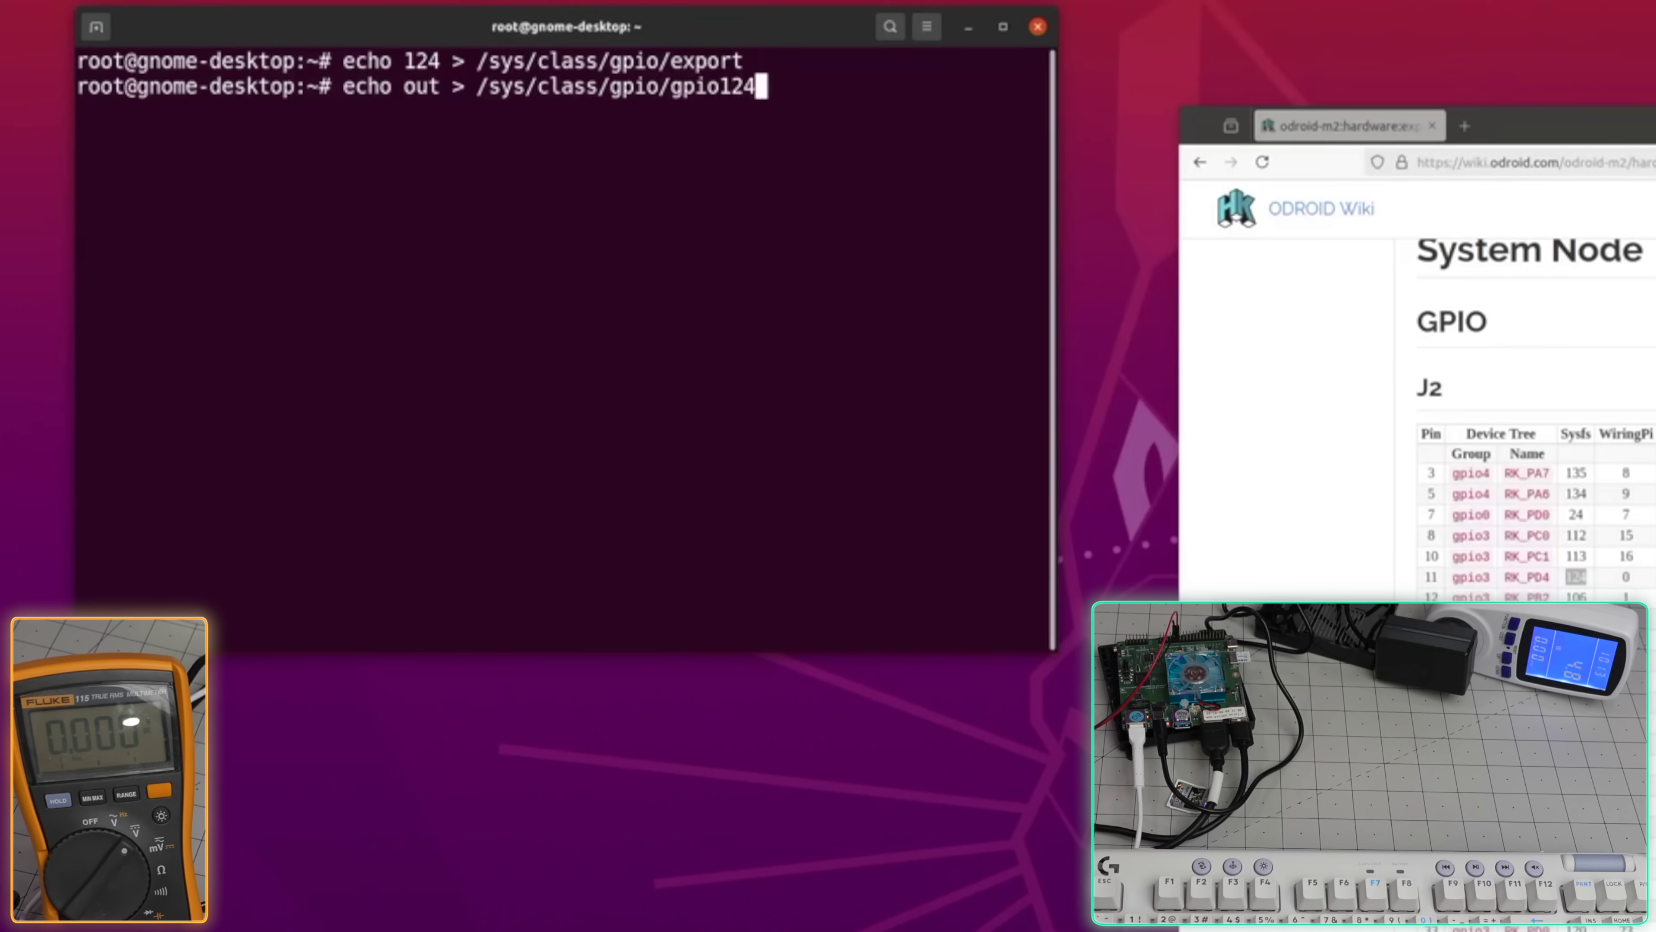
Set the direction of gpio124 to out and write 1 to /sys/class/gpio/gpio124/value.
type("direction")
key("Return")
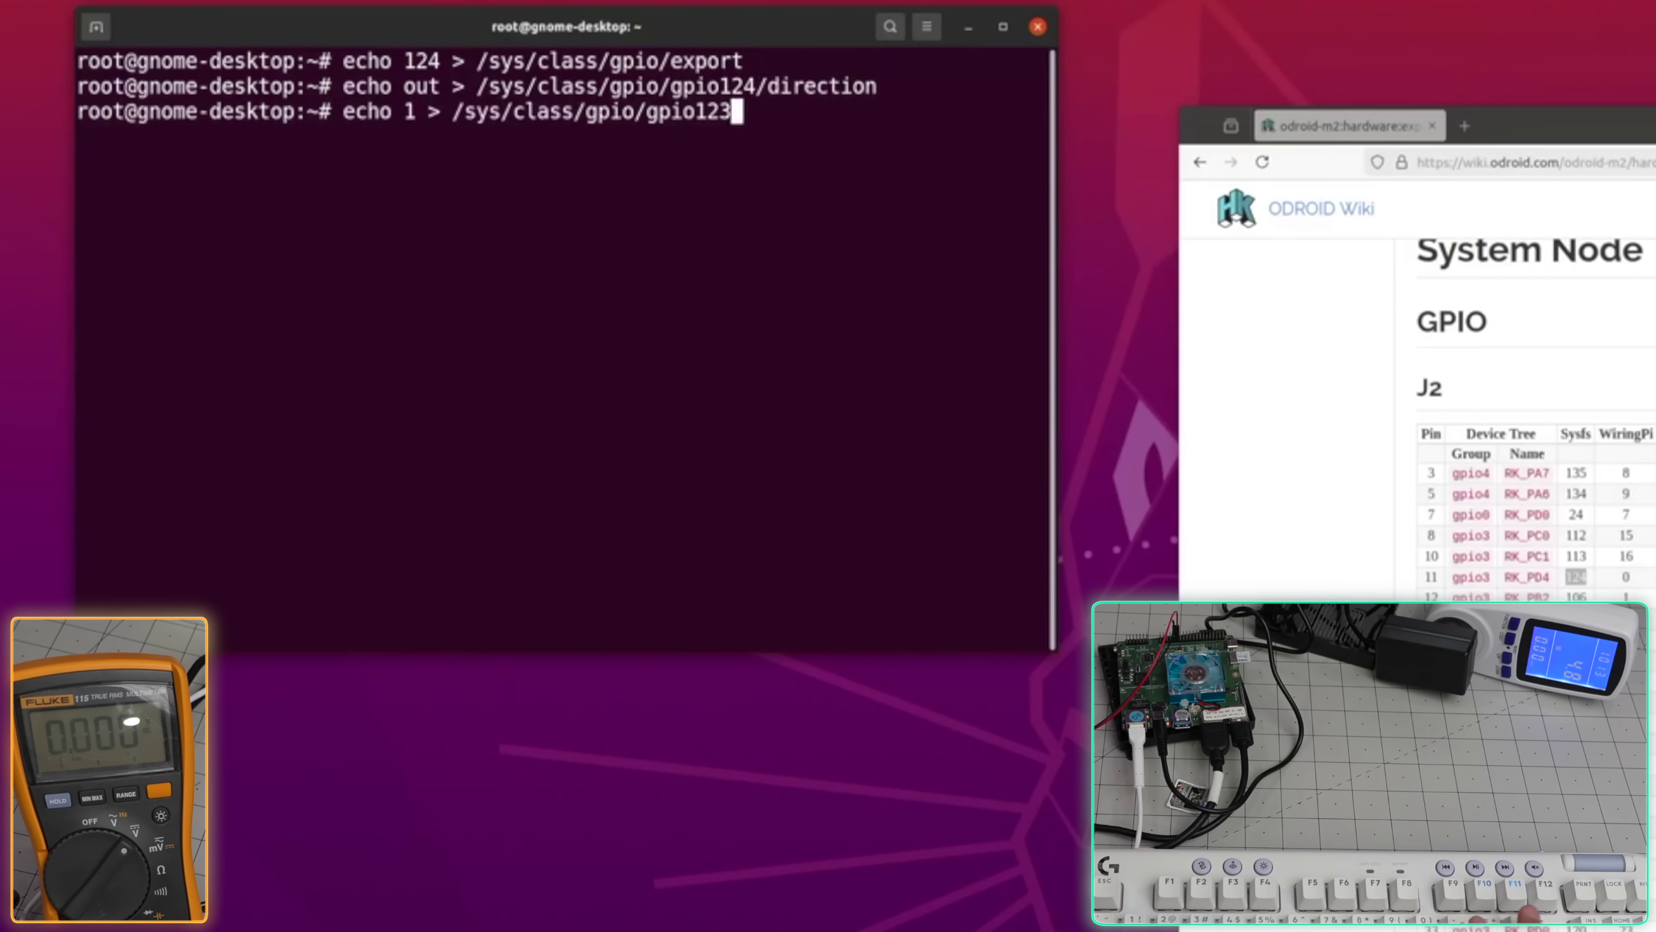
type("alue")
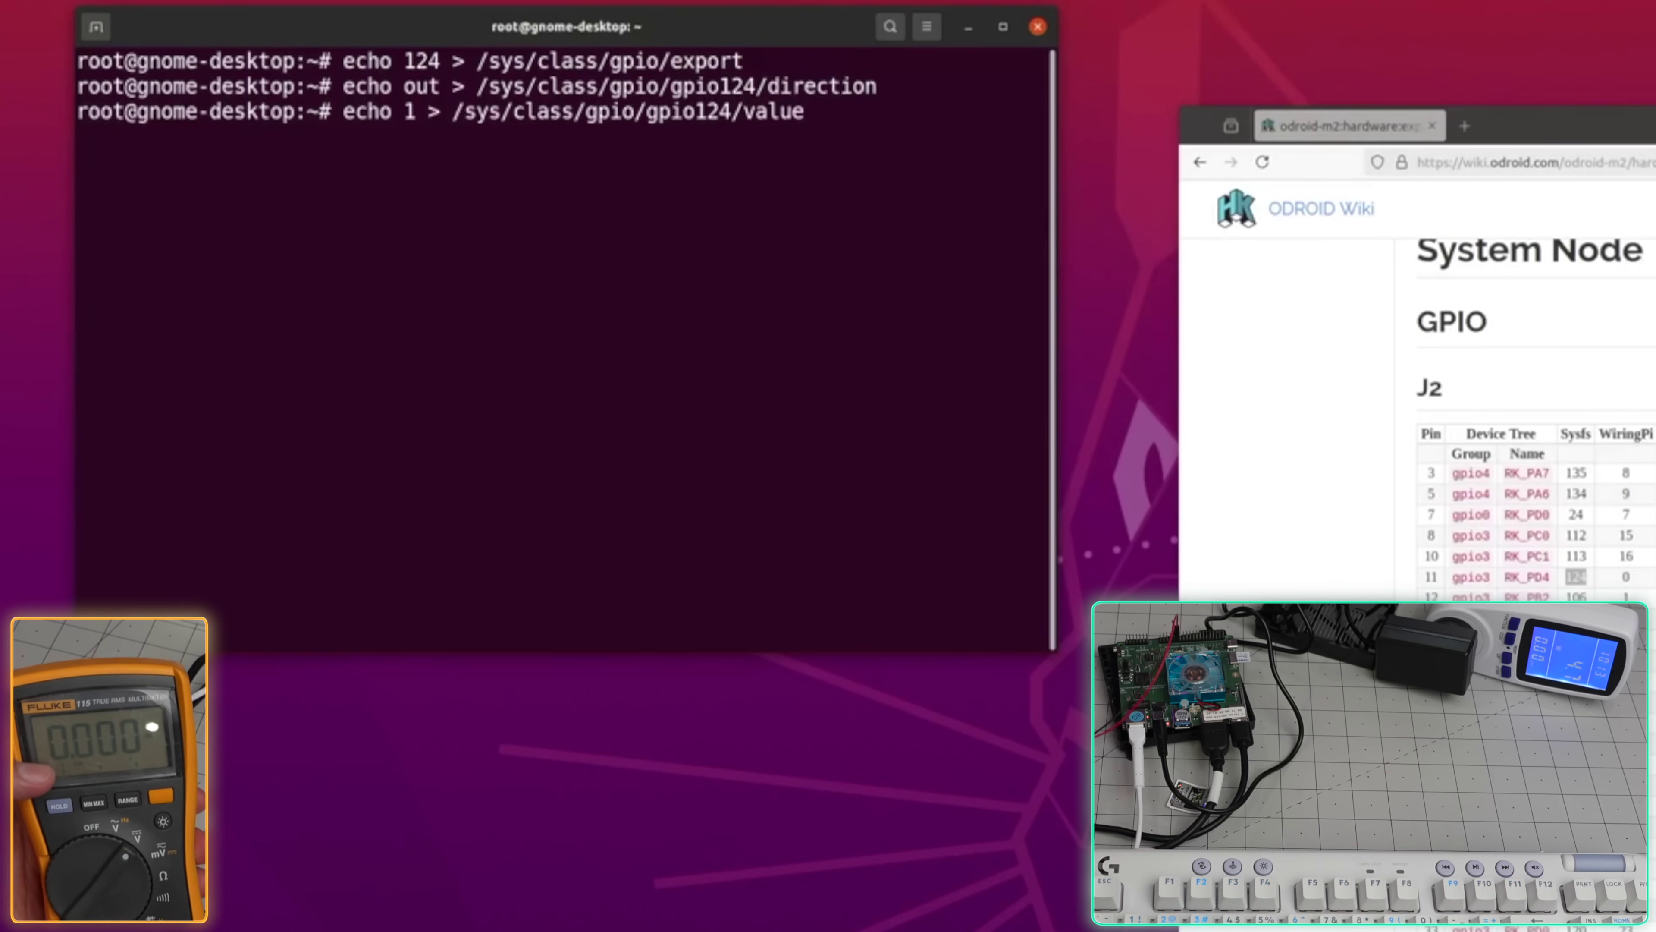
key("Return")
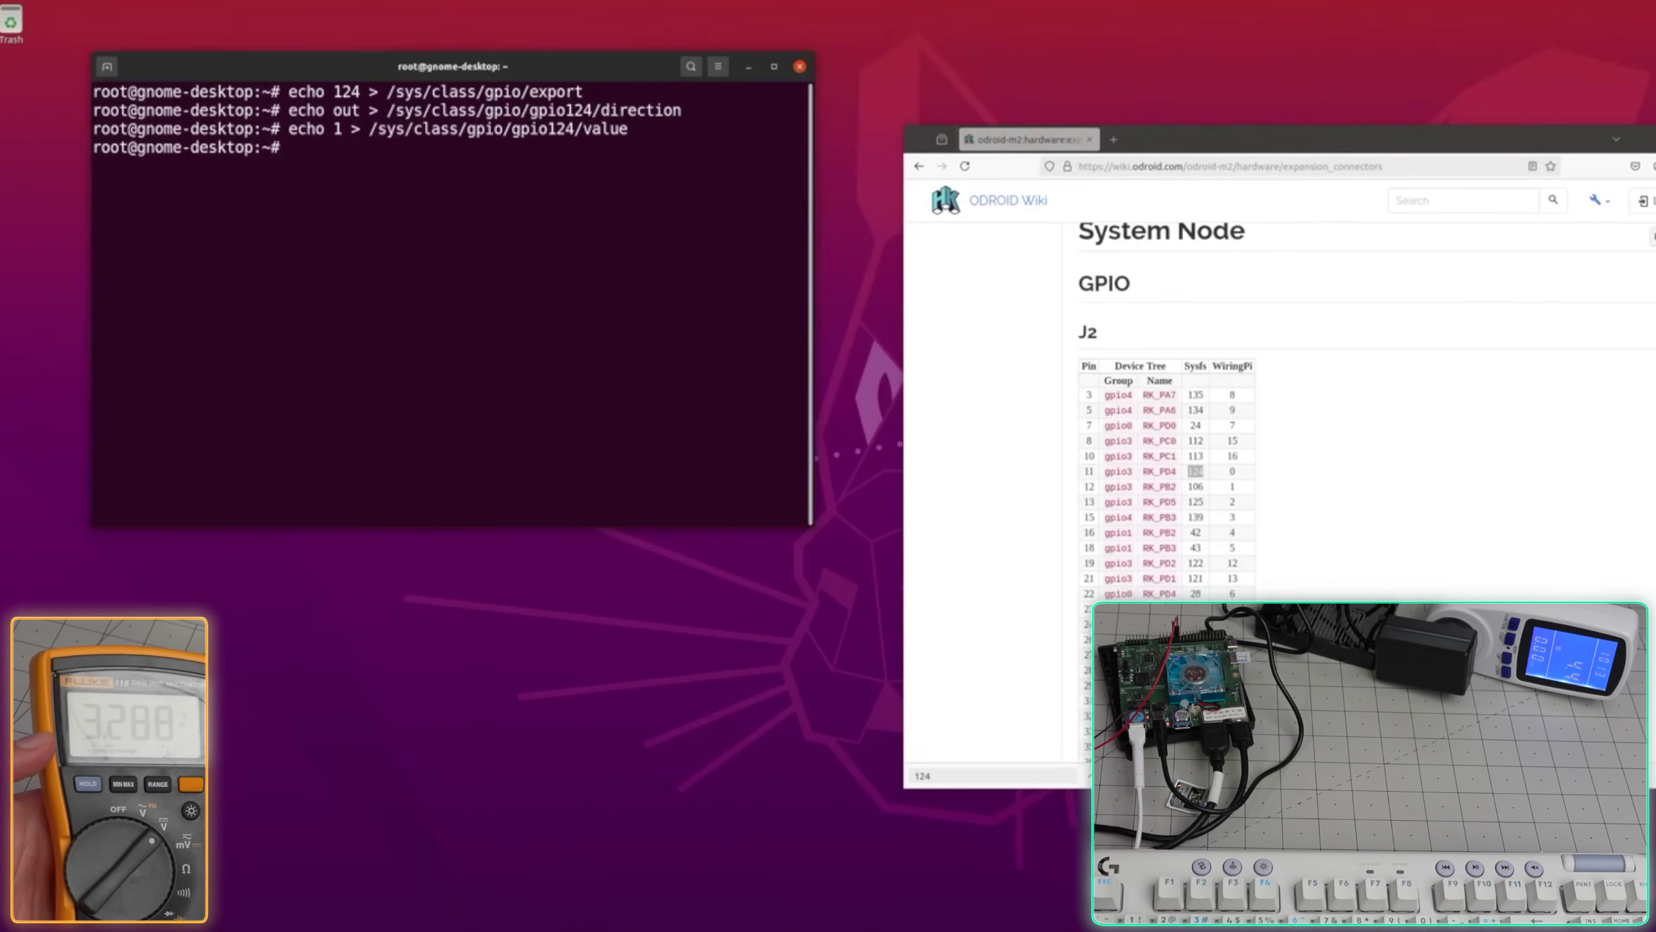
Rerun the last command with 0 to write 0 to gpio124's value, and return to the wiki's J2 GPIO table.
key("Up")
key("Left")
key("Left")
key("Left")
key("Left")
key("Left")
key("Left")
key("Left")
key("Left")
key("Left")
key("Left")
key("Left")
key("Left")
key("Left")
key("Left")
key("Left")
key("Left")
key("Left")
key("Left")
key("Left")
key("Left")
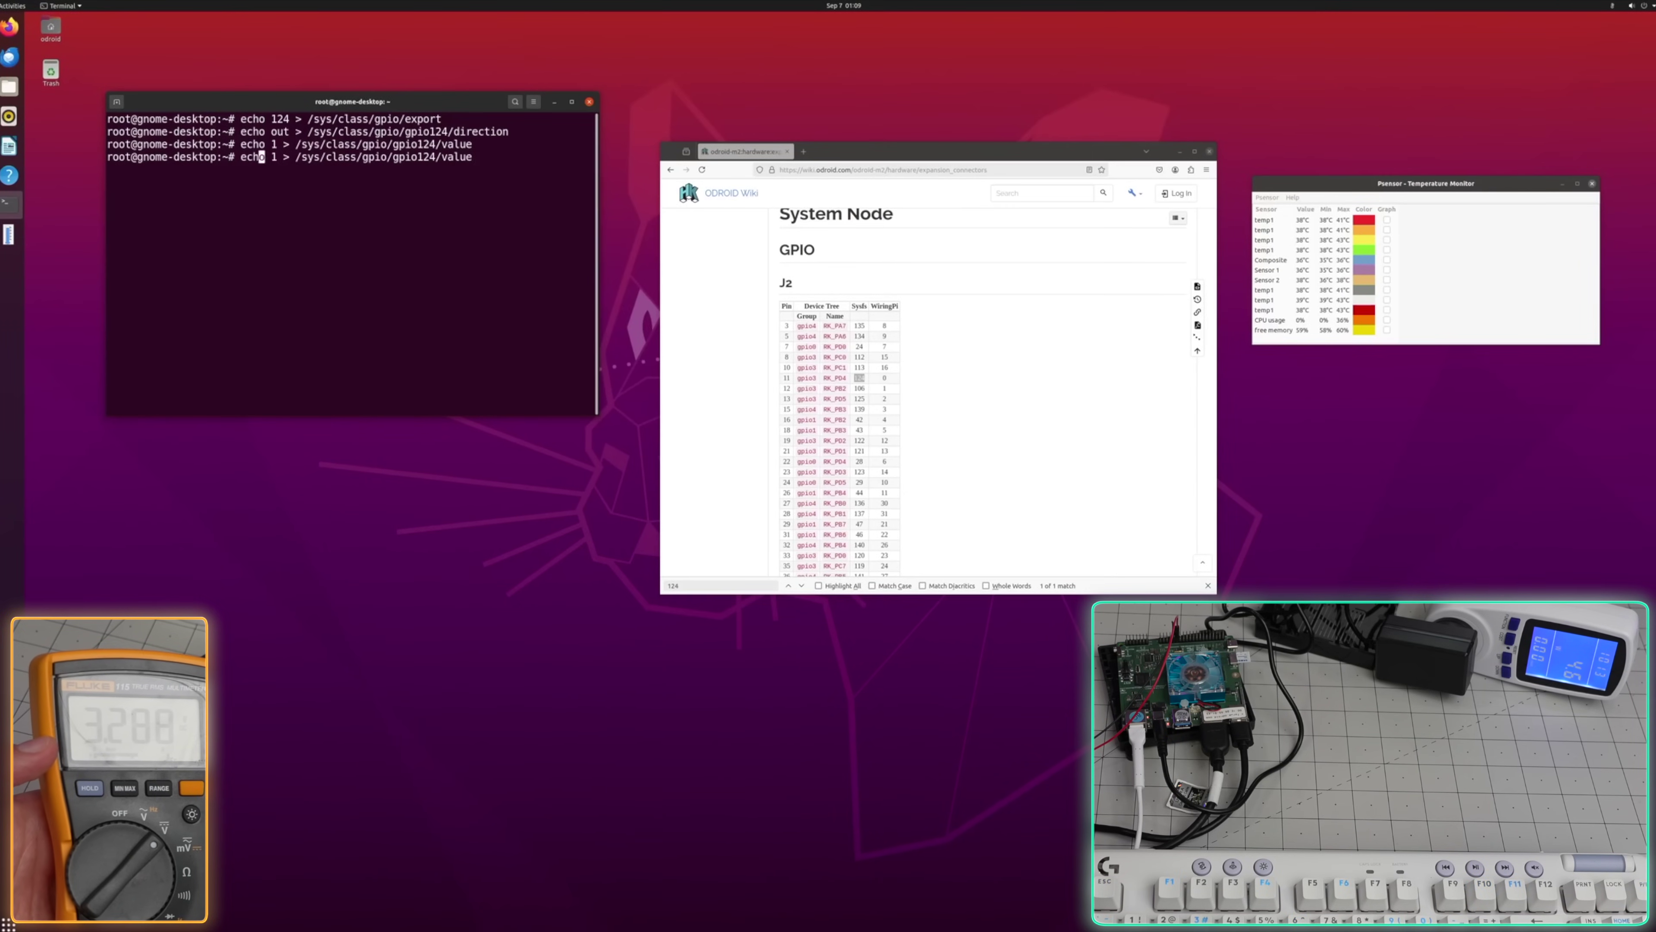
key("BackSpace")
type("0")
key("Return")
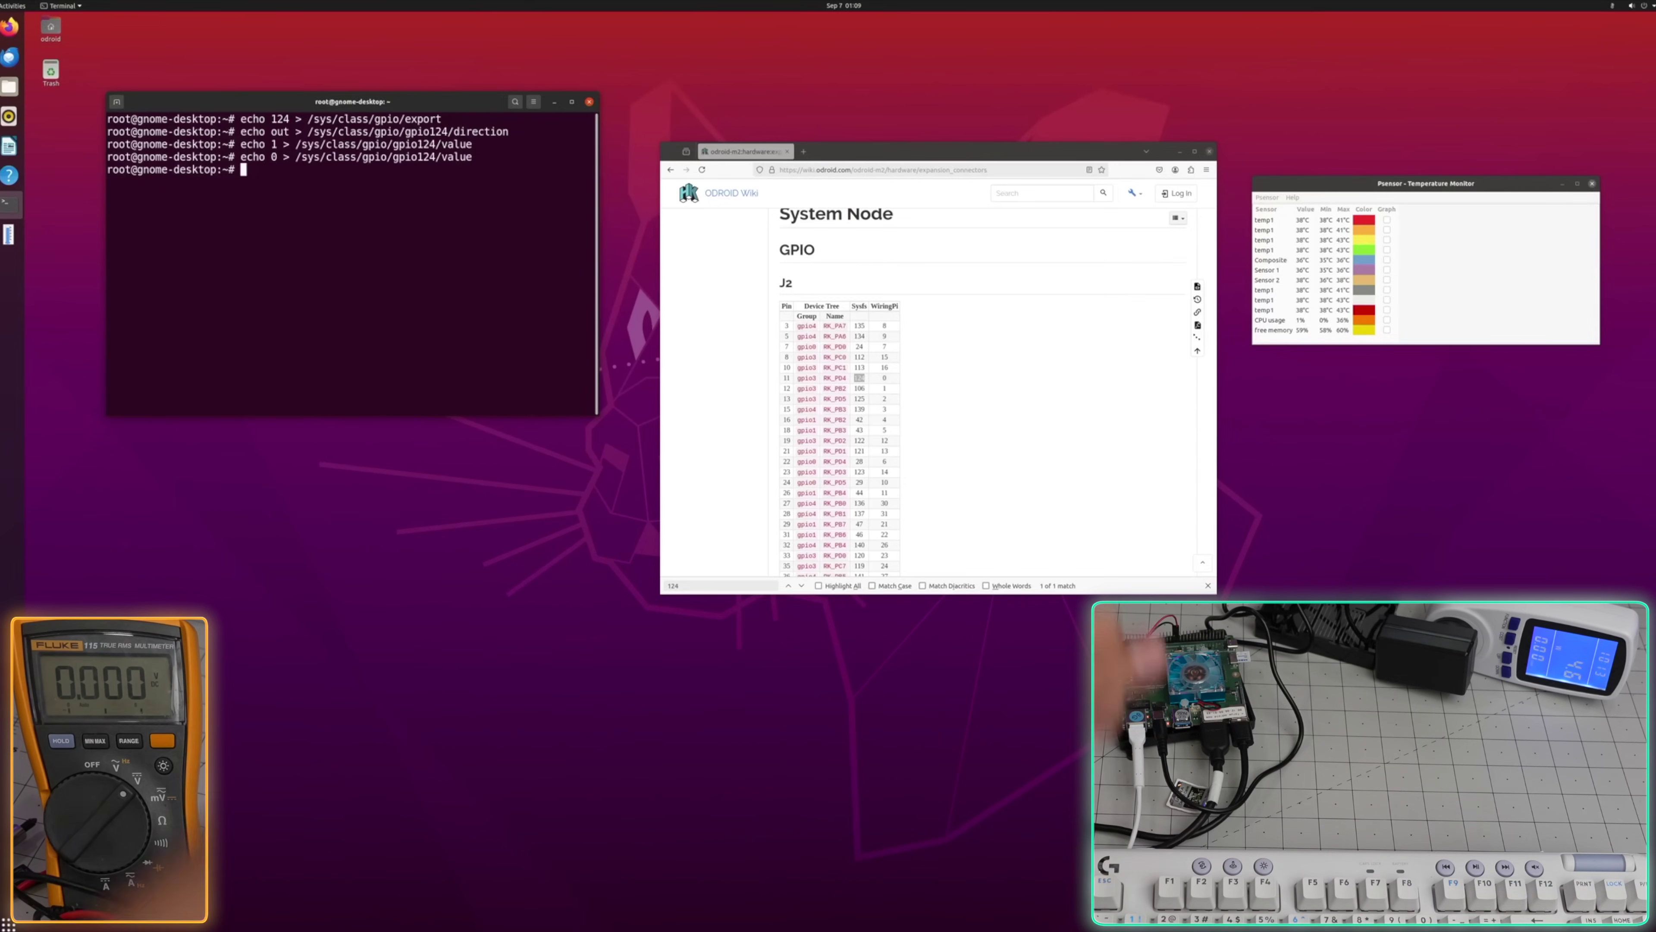
left_click(920, 338)
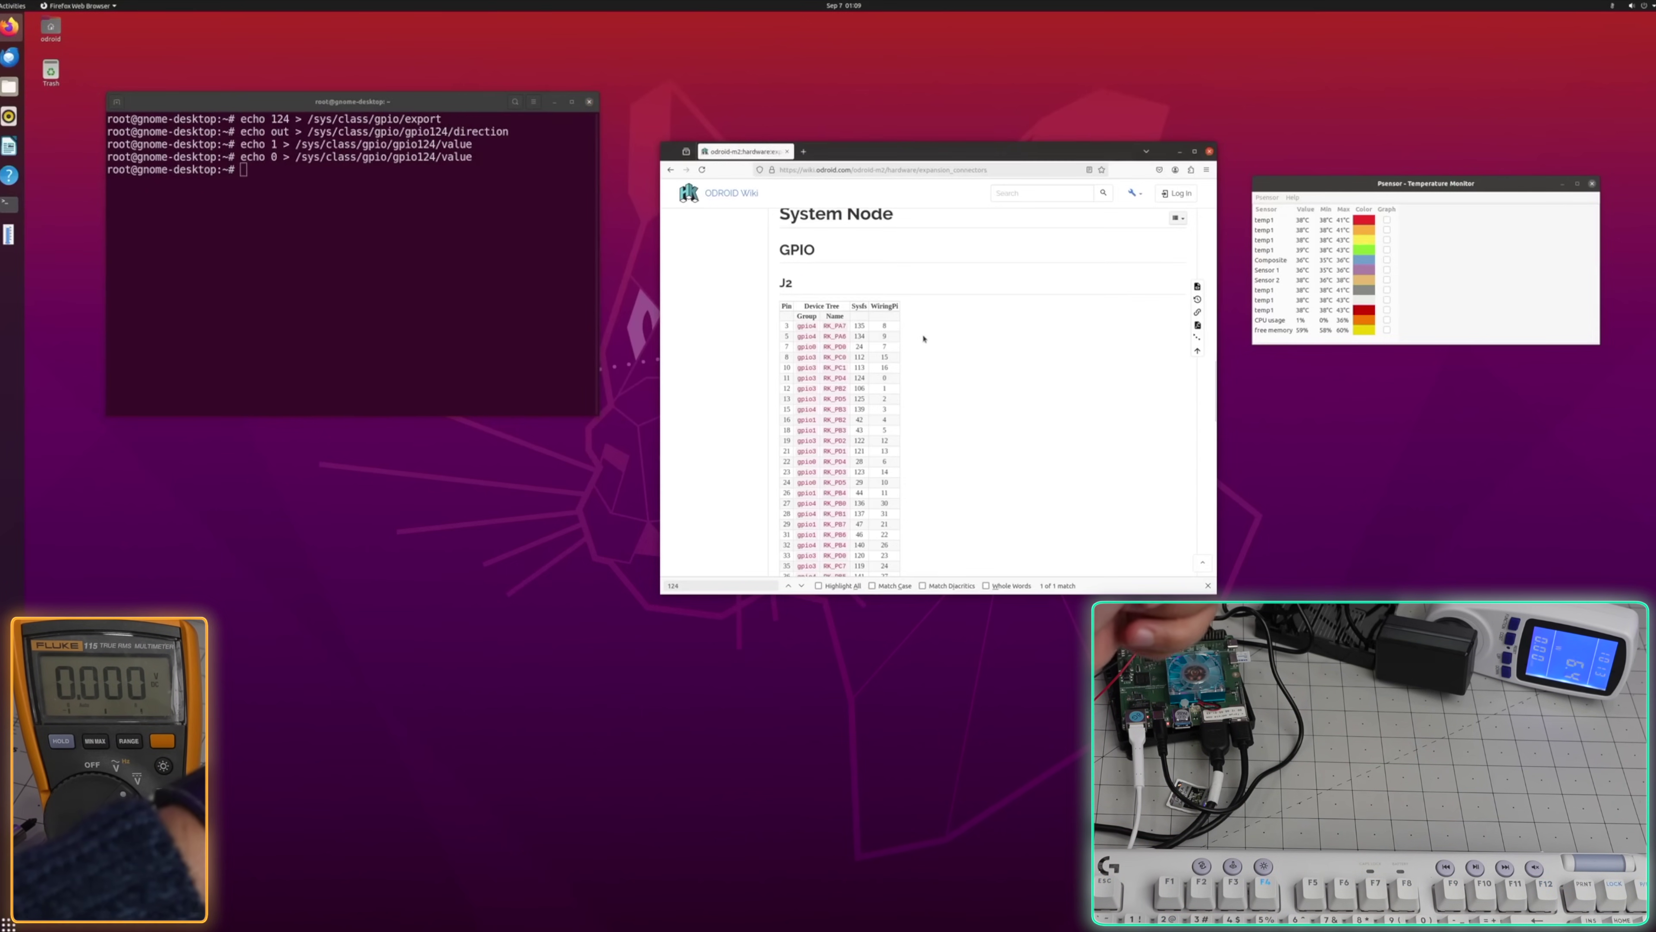
In the terminal, run an iperf3 client test against the network server with the options -P 50 and -bidir.
left_click(441, 239)
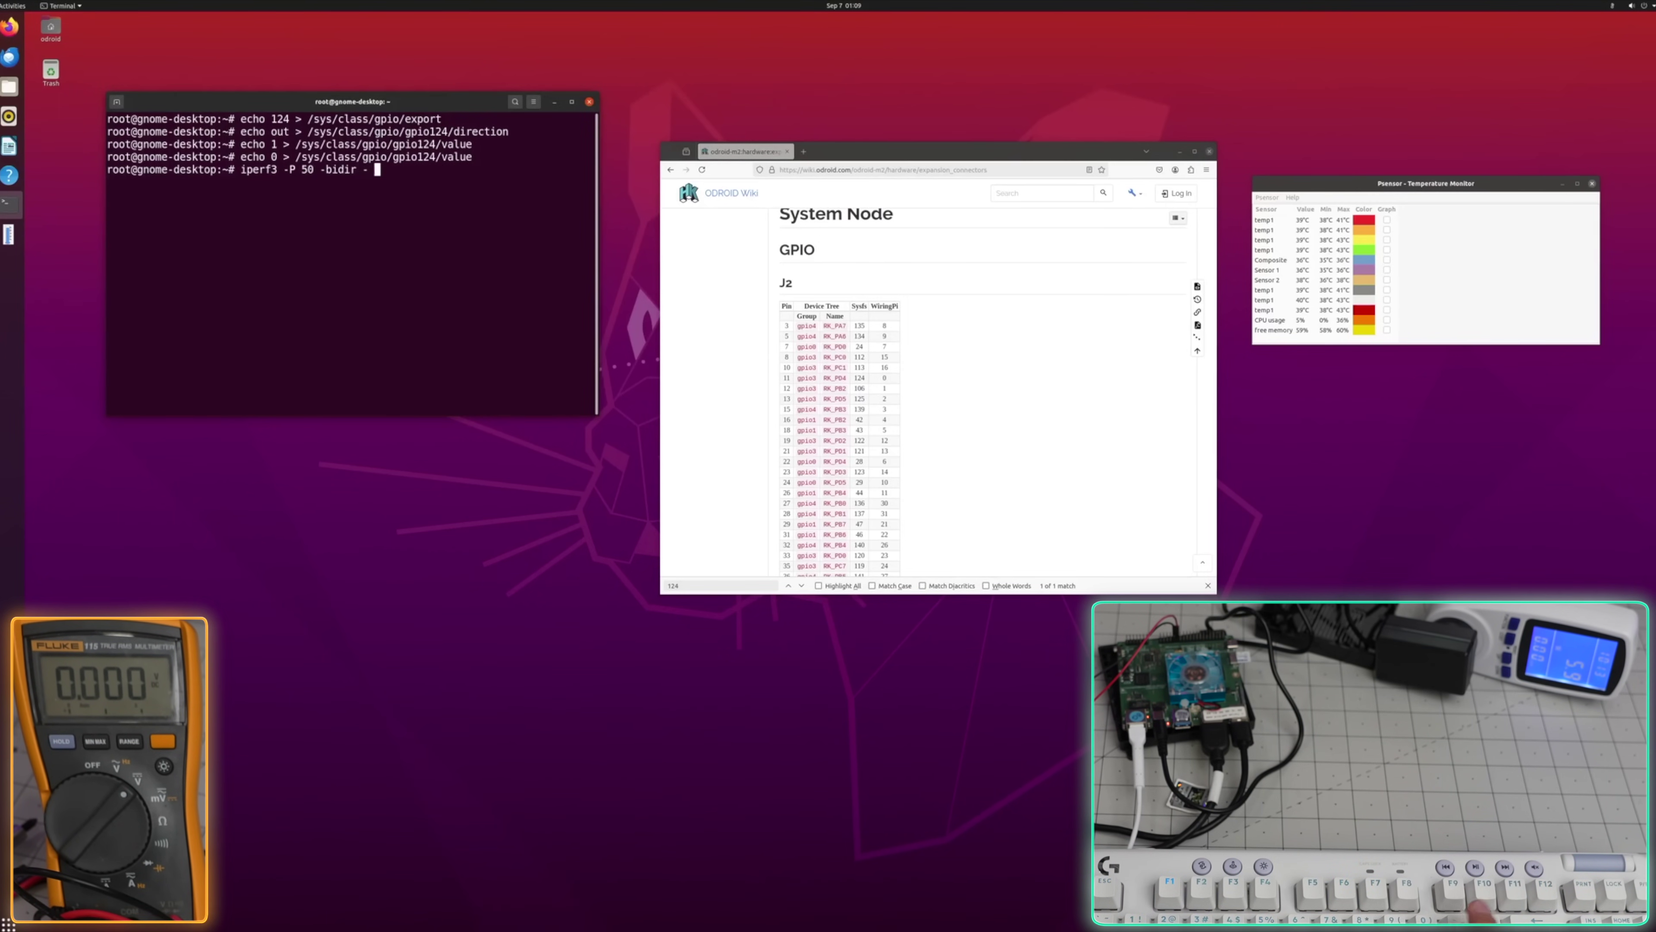
type("iperf3 -P 50 -bidir -c 172.16.1")
key("Return")
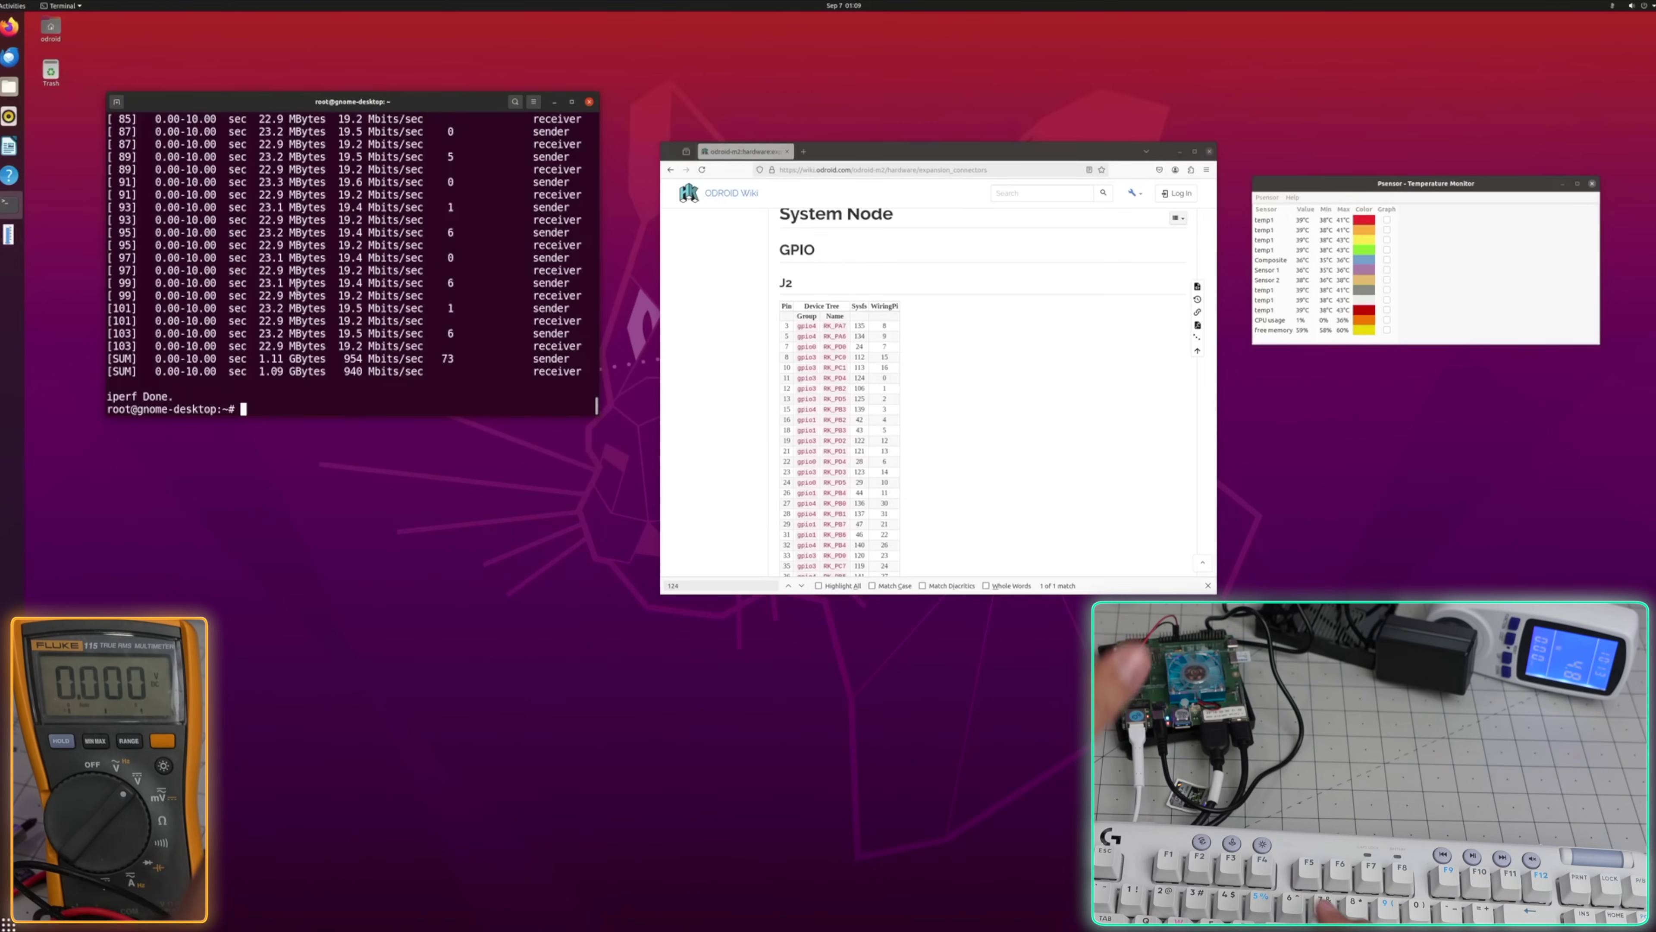
Run the sysbench CPU benchmark using the nproc thread count, and highlight the events per second result.
type("nproc` ")
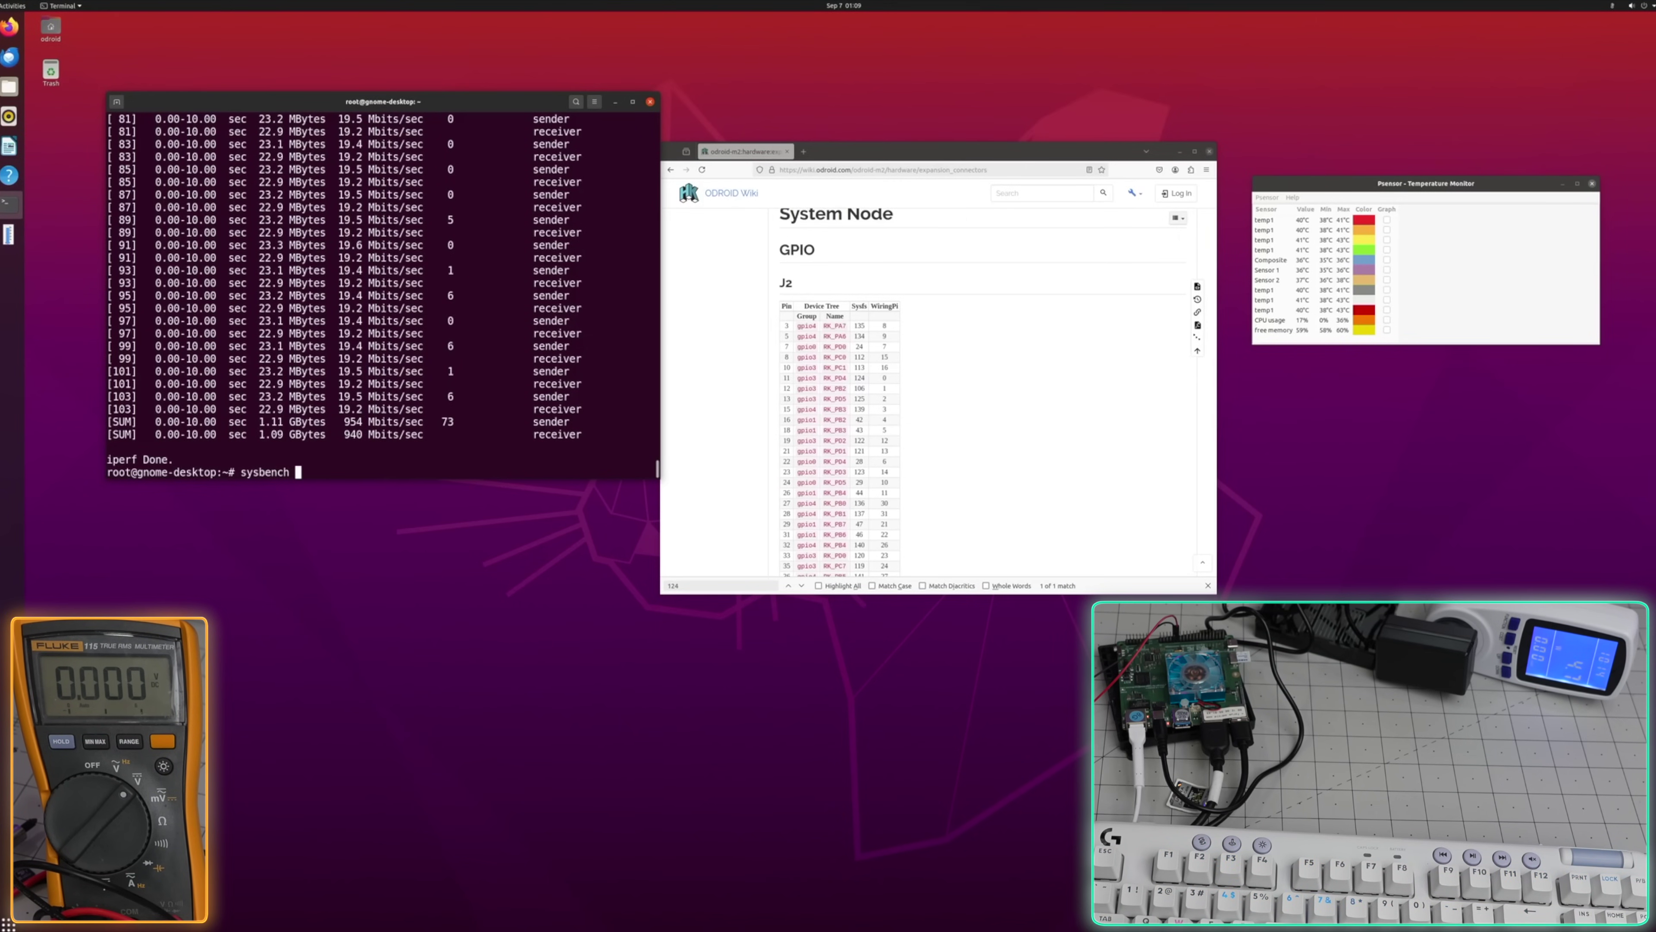
type("cpu run")
key("Return")
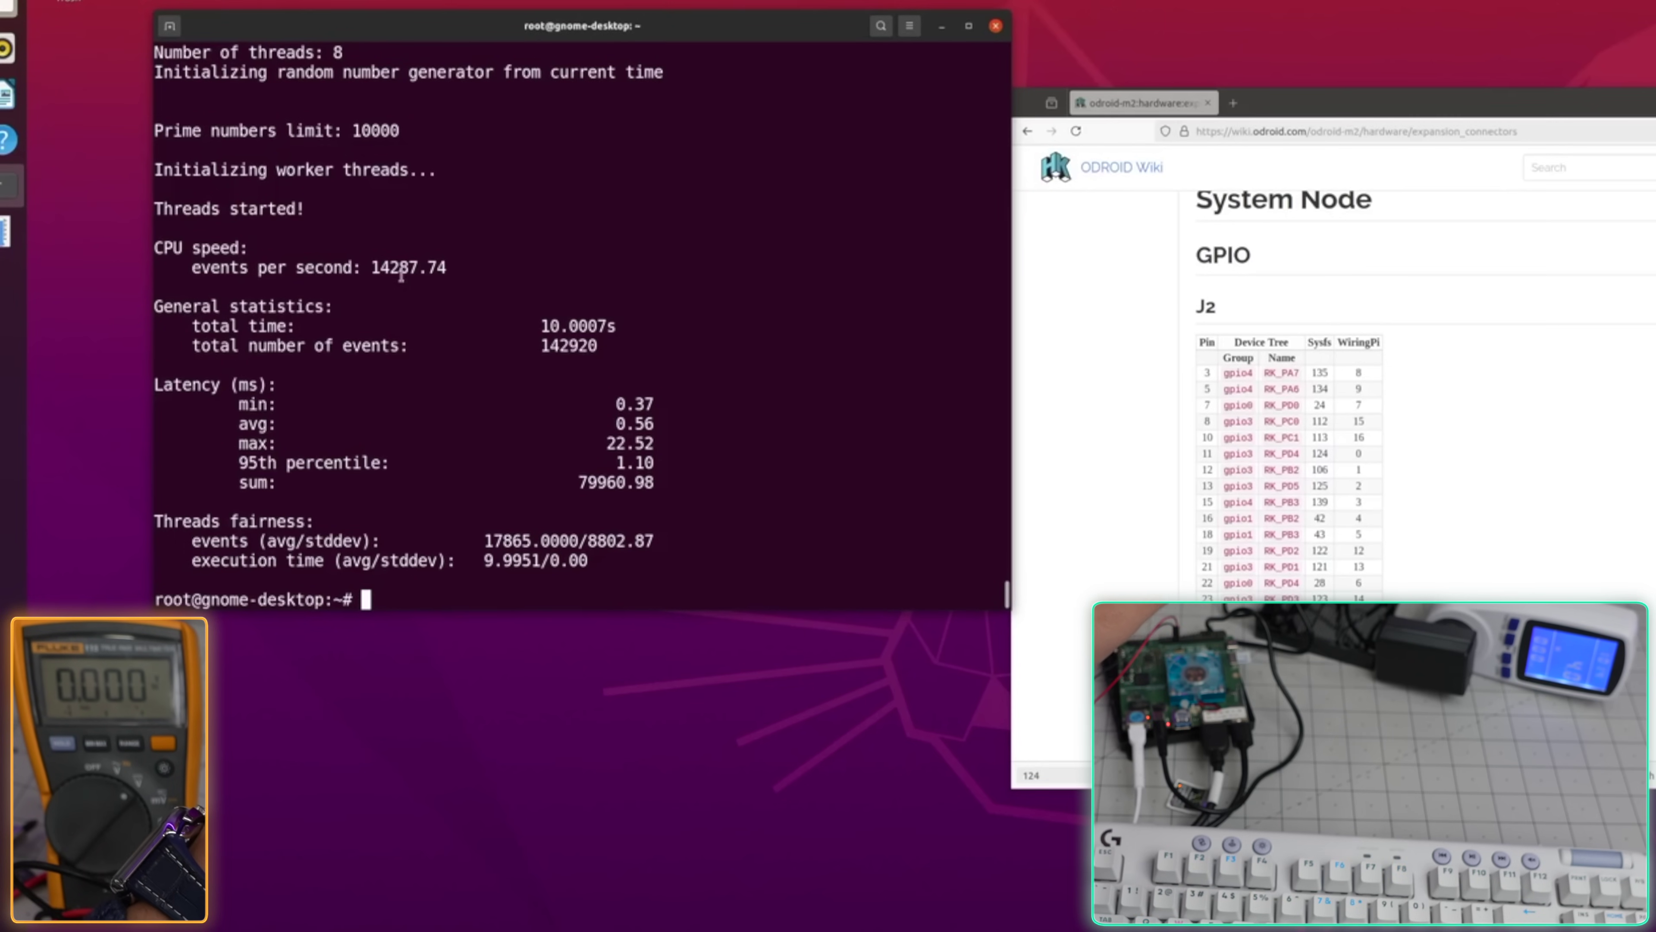
double_click(388, 269)
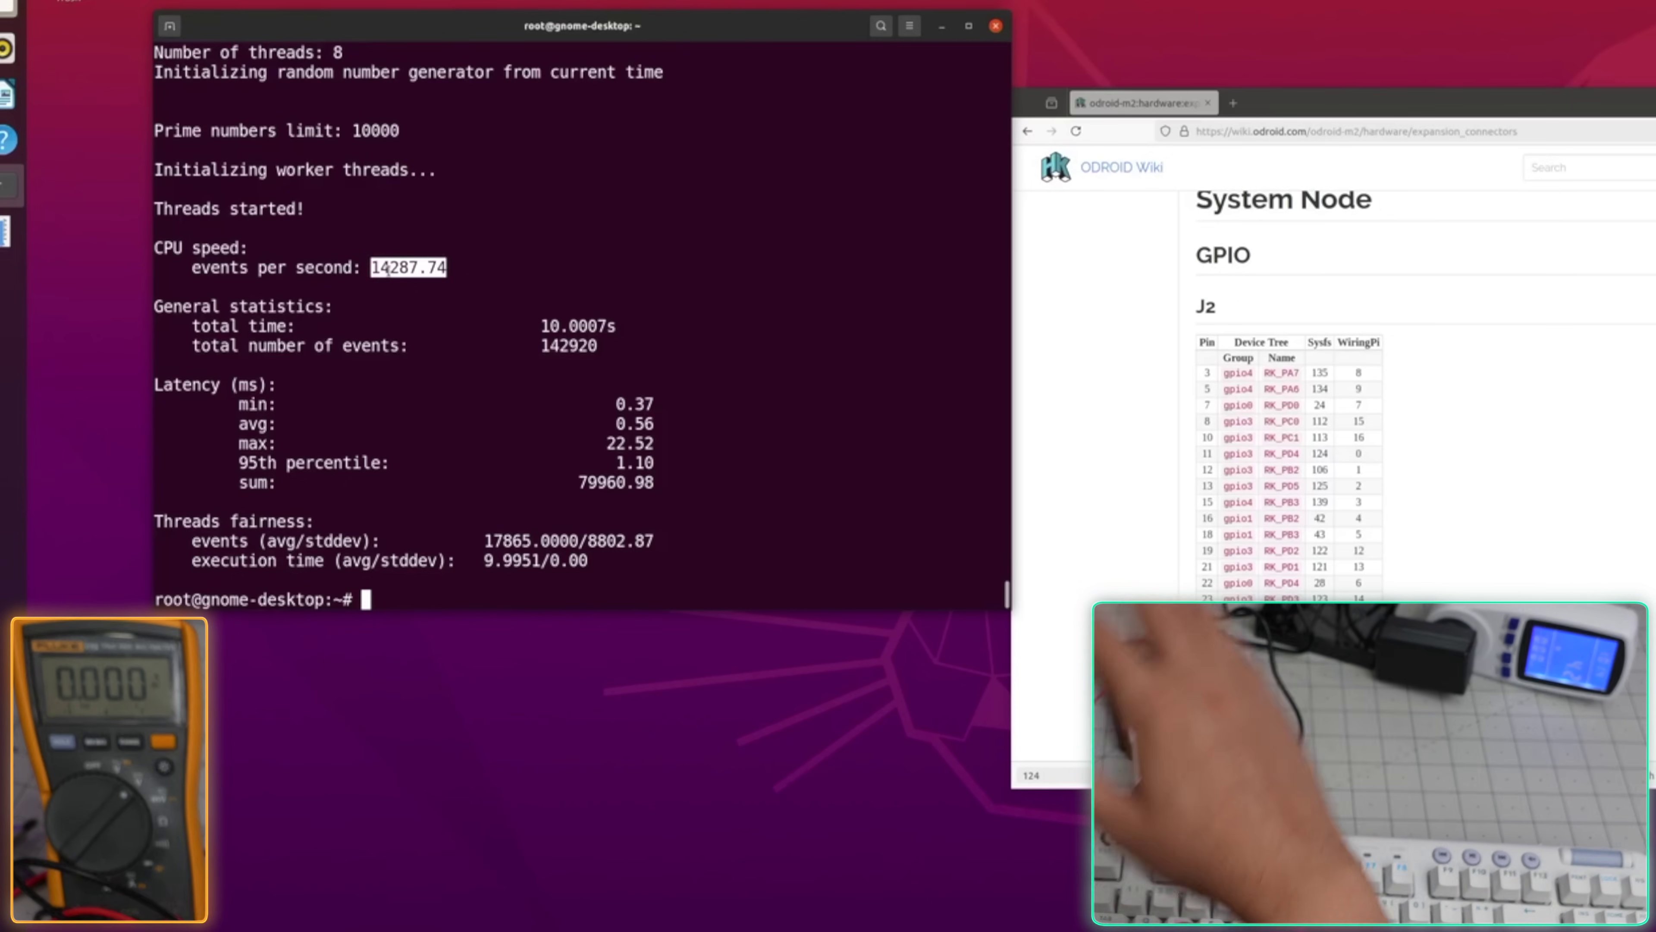
Run stress-ng --cpu `nproc` --cpu-method matrixprod --metrics-brief --perf -t 30 and highlight the CPU bogo ops result.
type("-n")
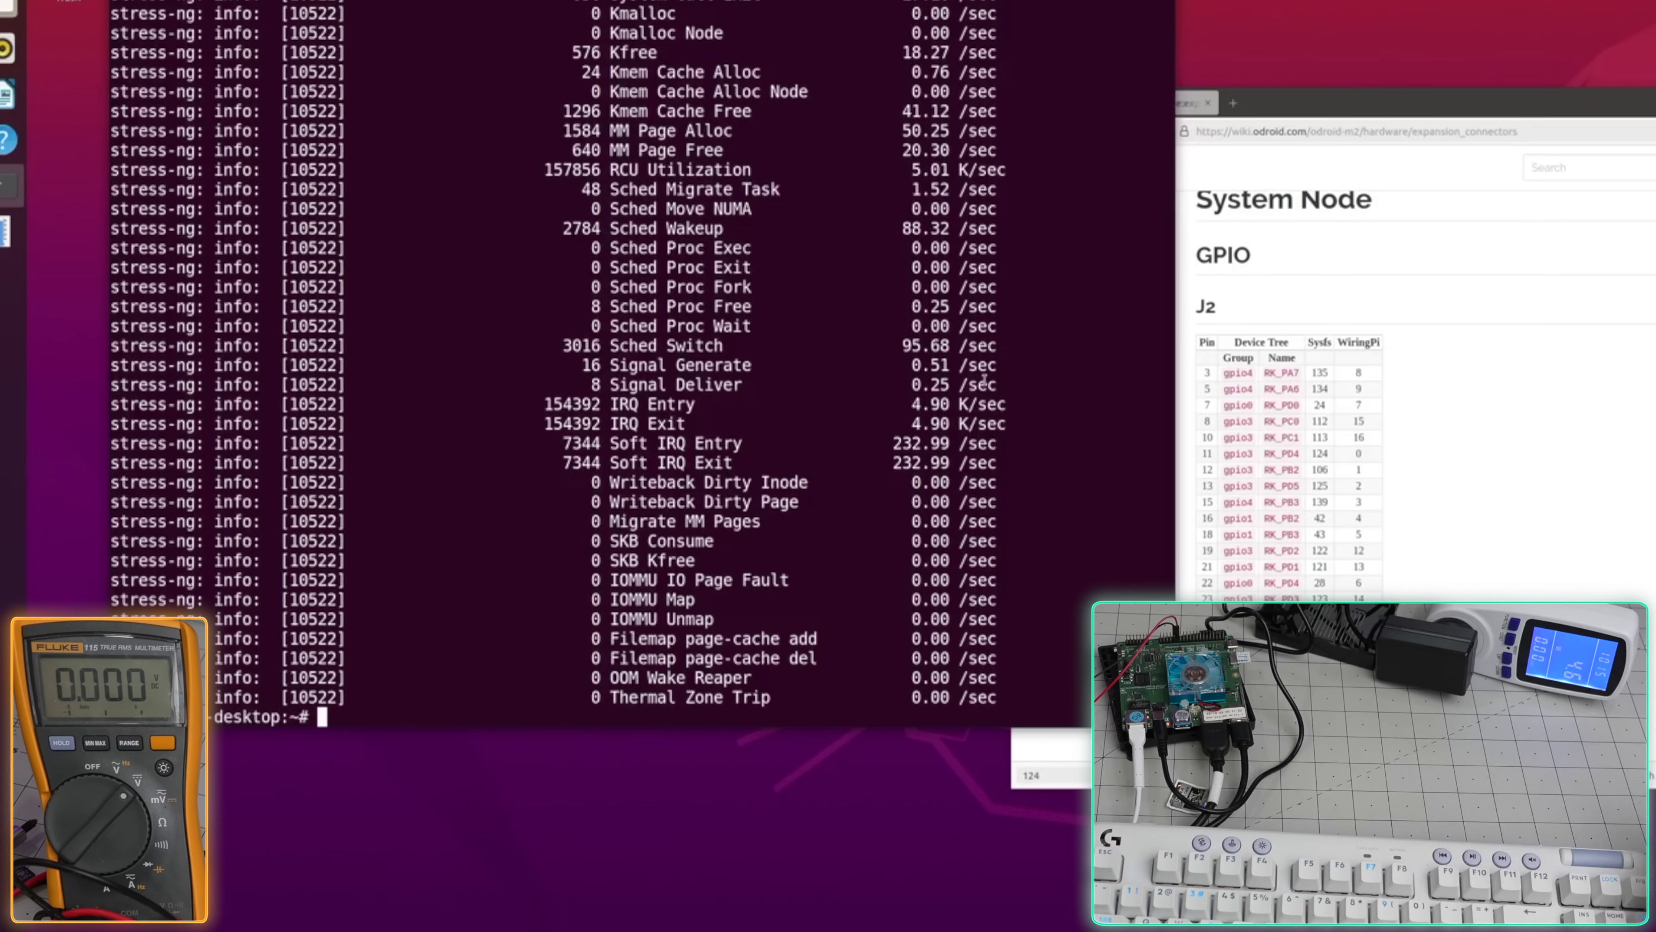
scroll(841, 393, "up", 20)
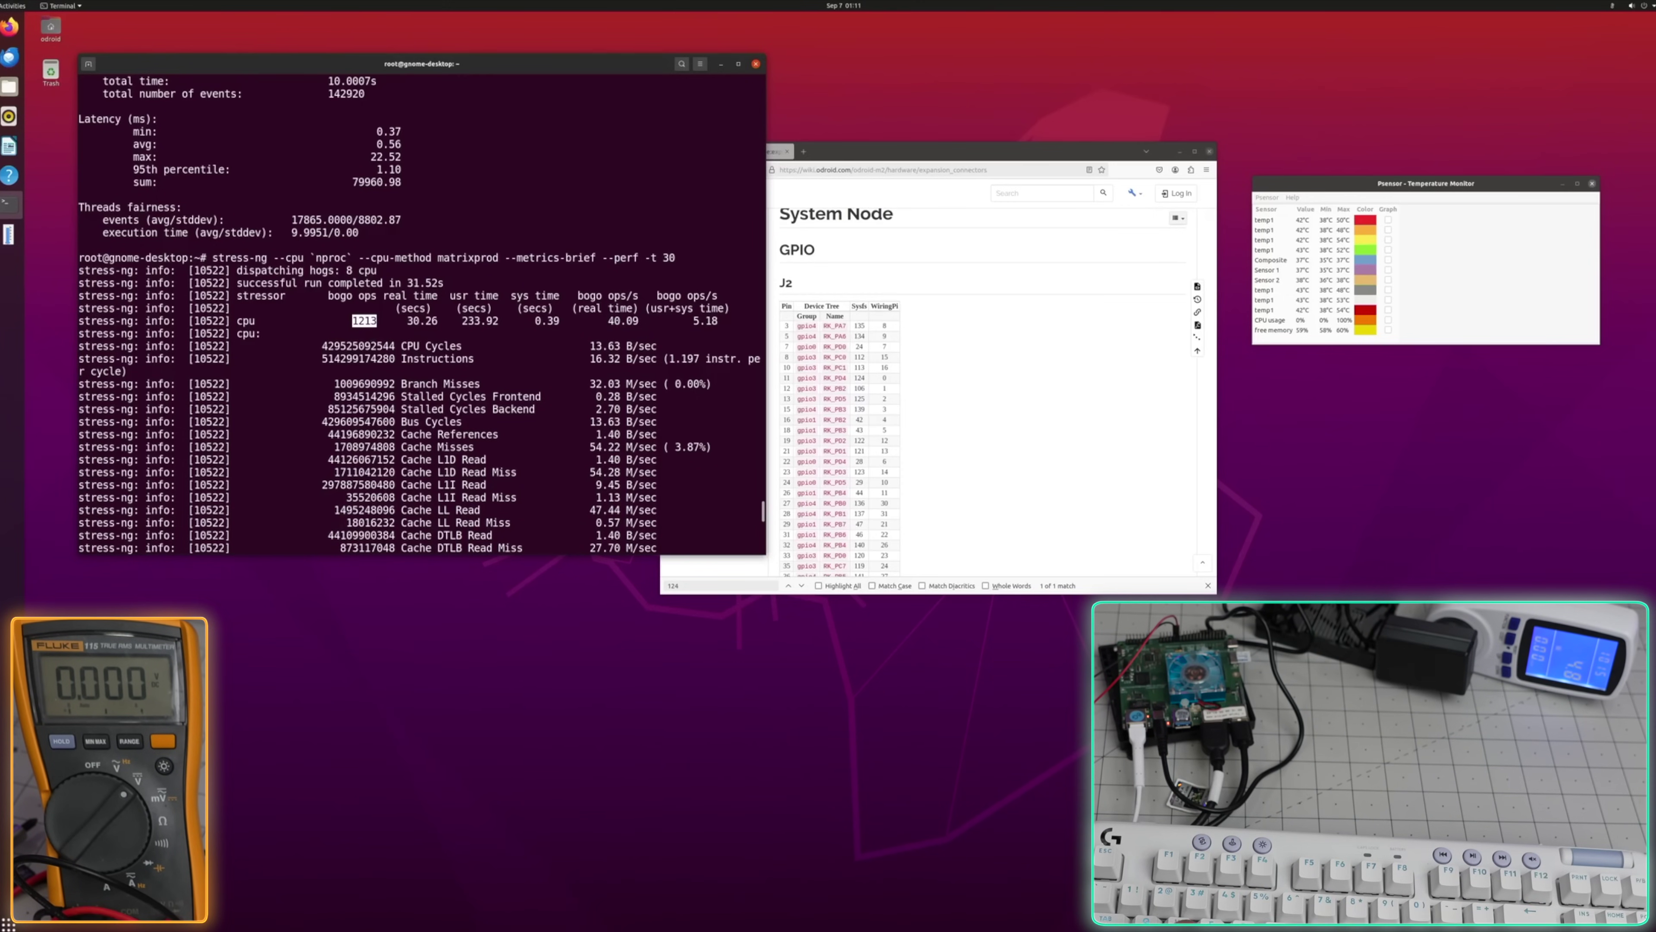
Launch GParted from the terminal, dismiss the GPT prompt, inspect the partitions of /dev/nvme0n1, and quit GParted.
type("gparted")
key("Return")
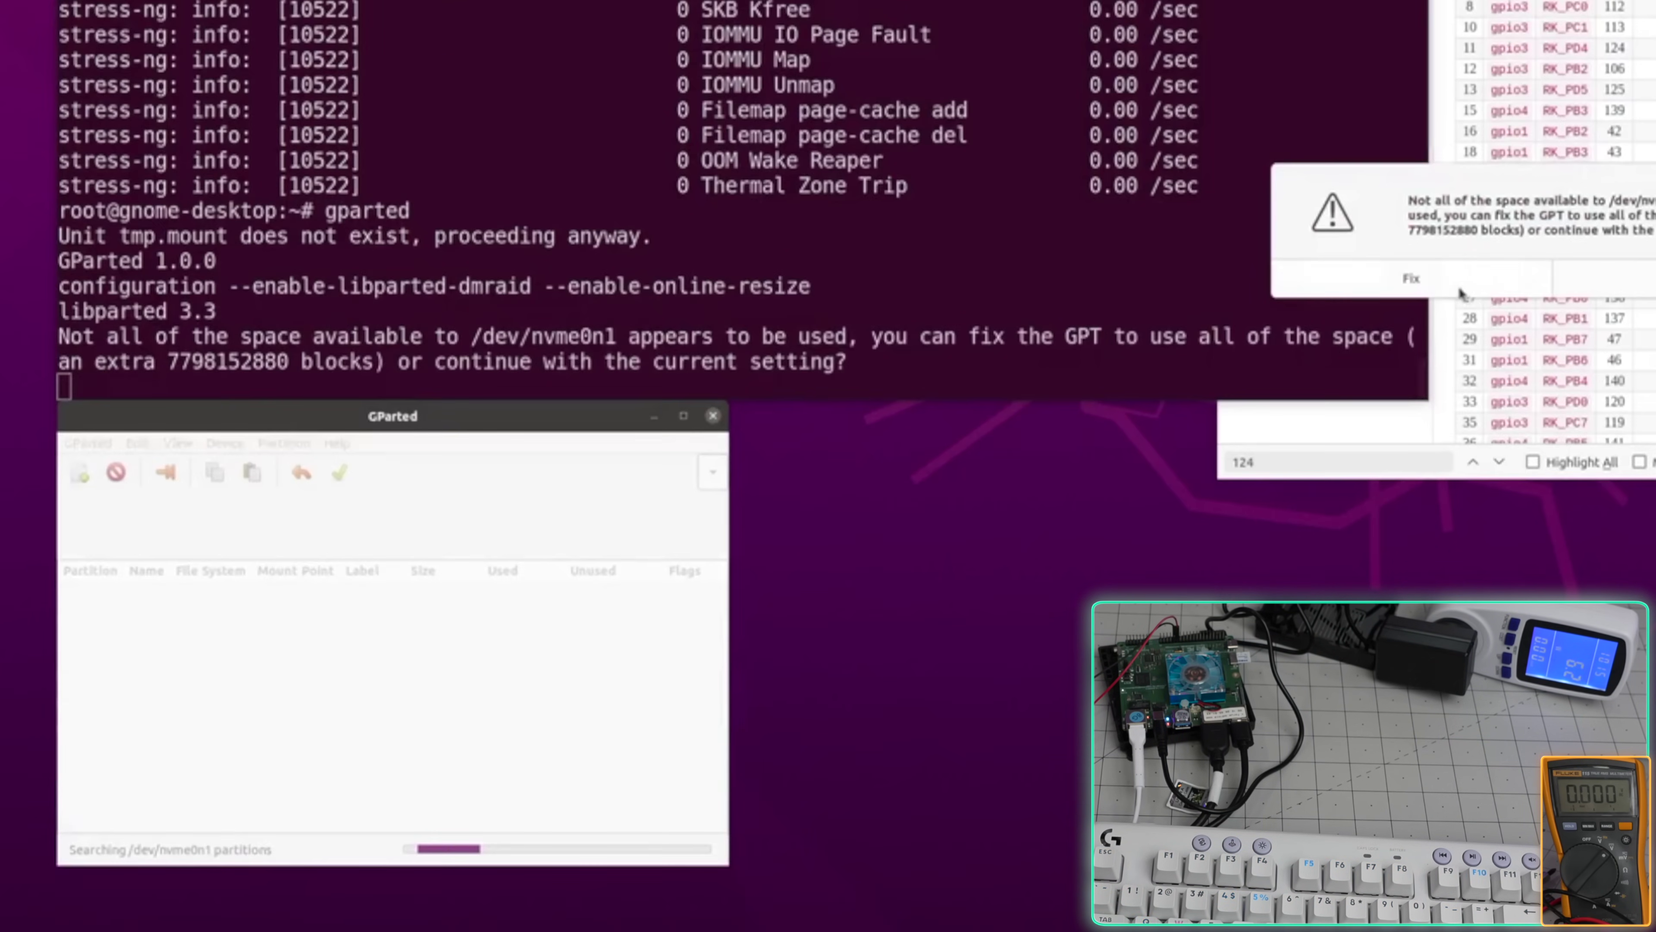
key("Escape")
left_click(339, 595)
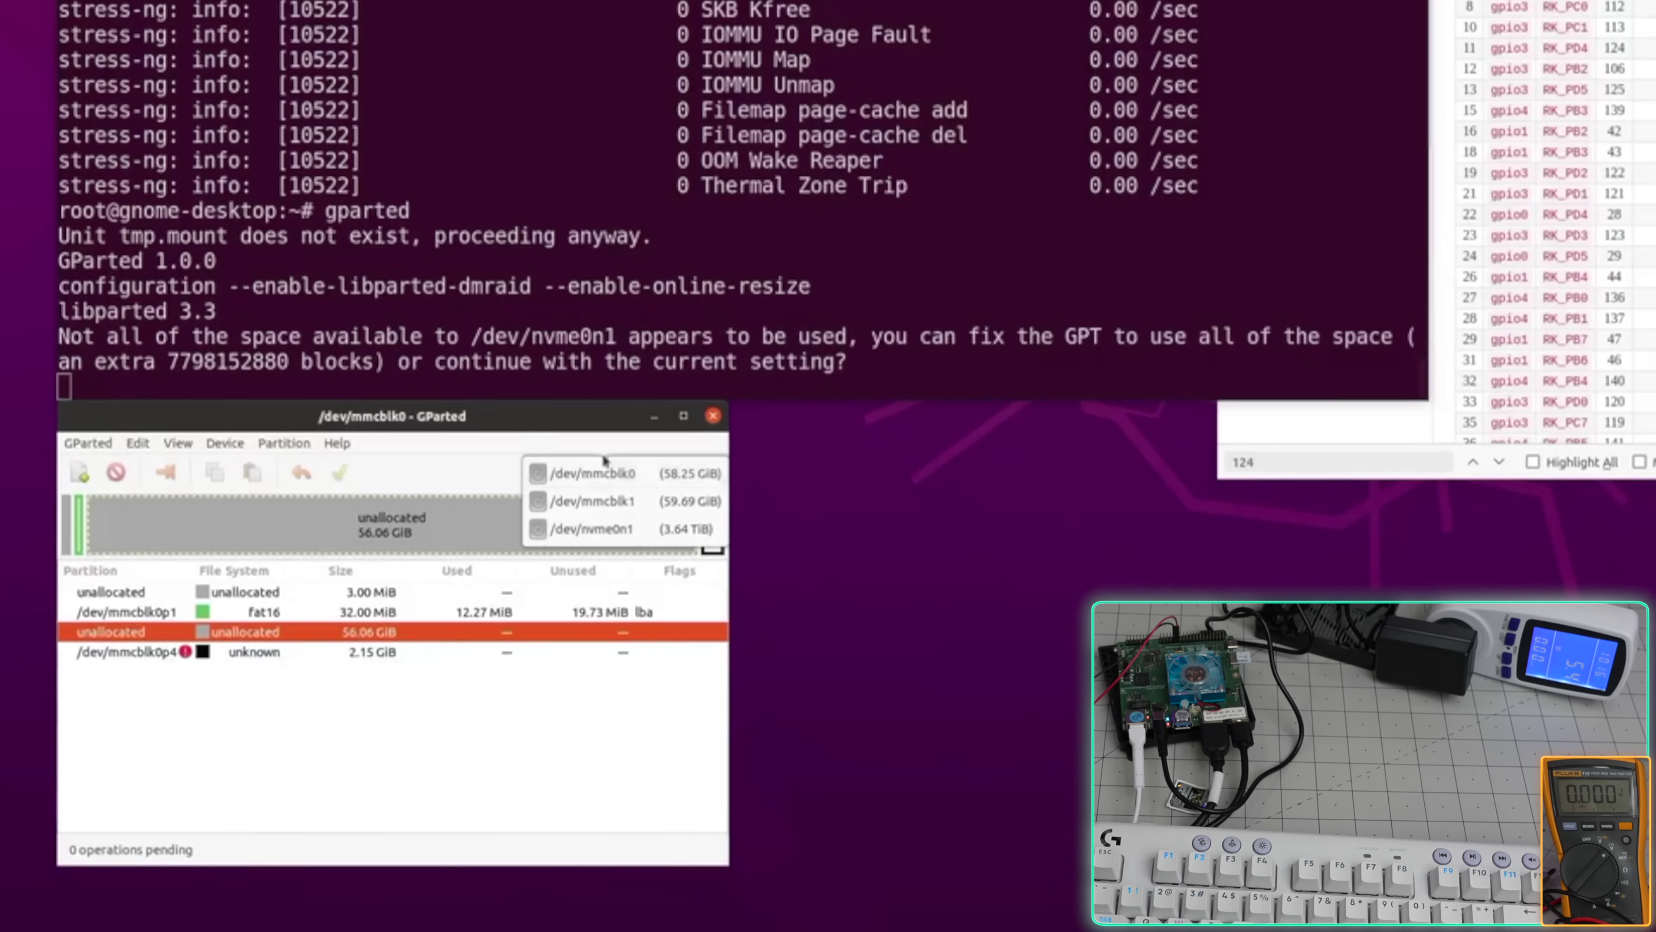
left_click(622, 529)
key("ctrl+2")
key("ctrl+3")
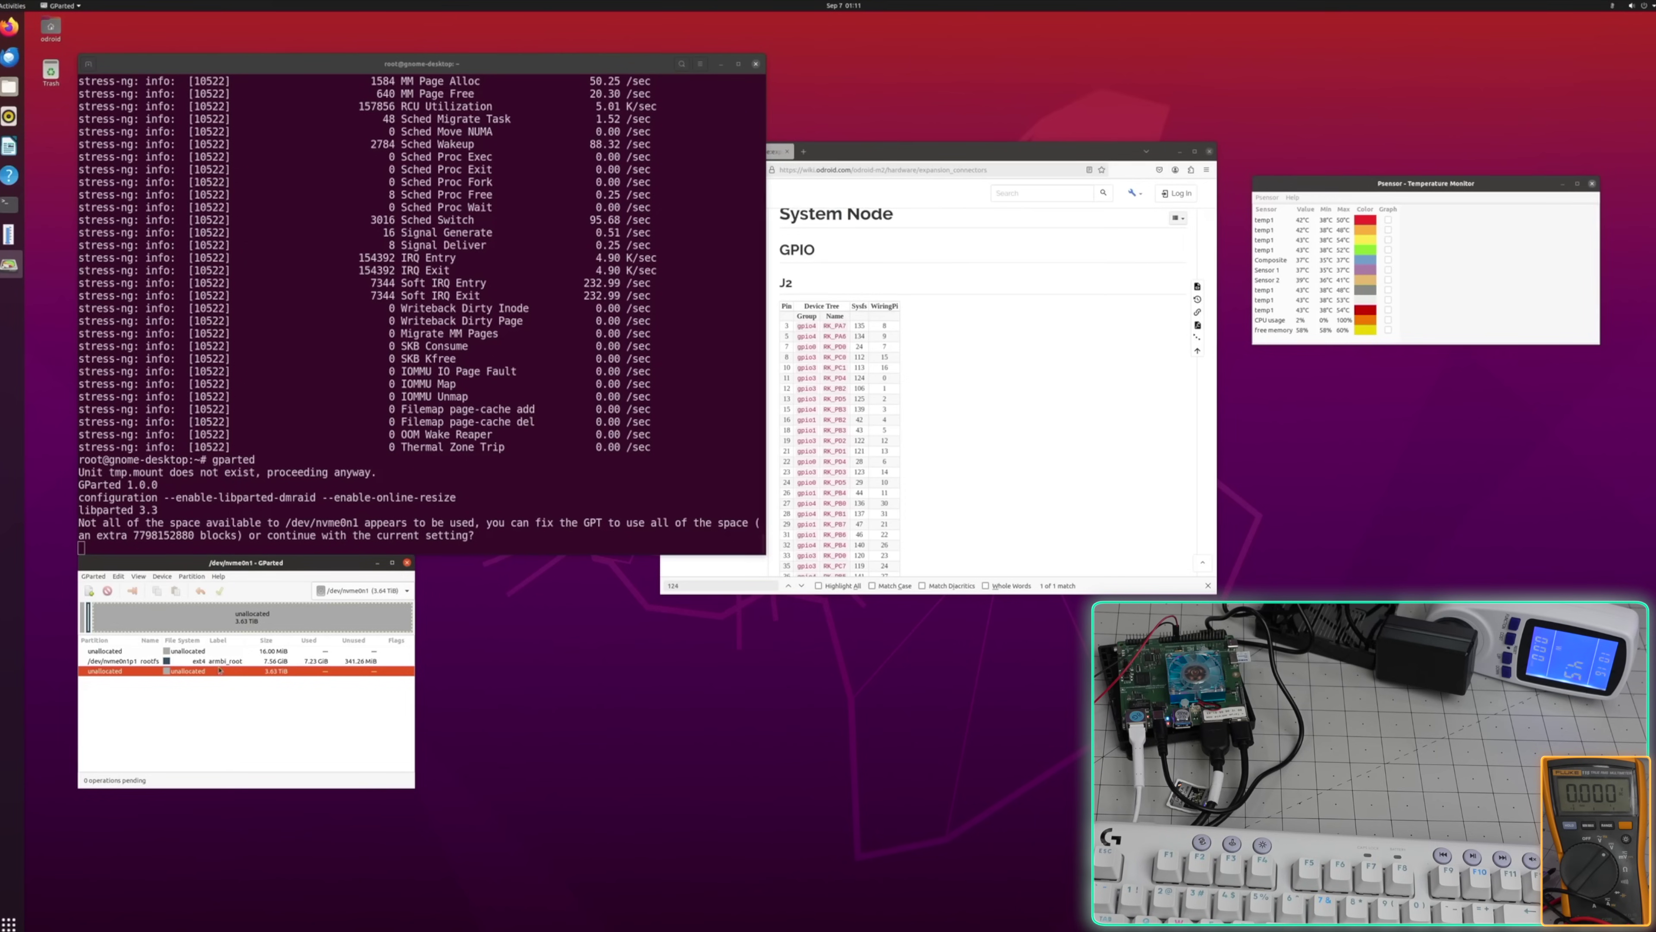
key("ctrl+q")
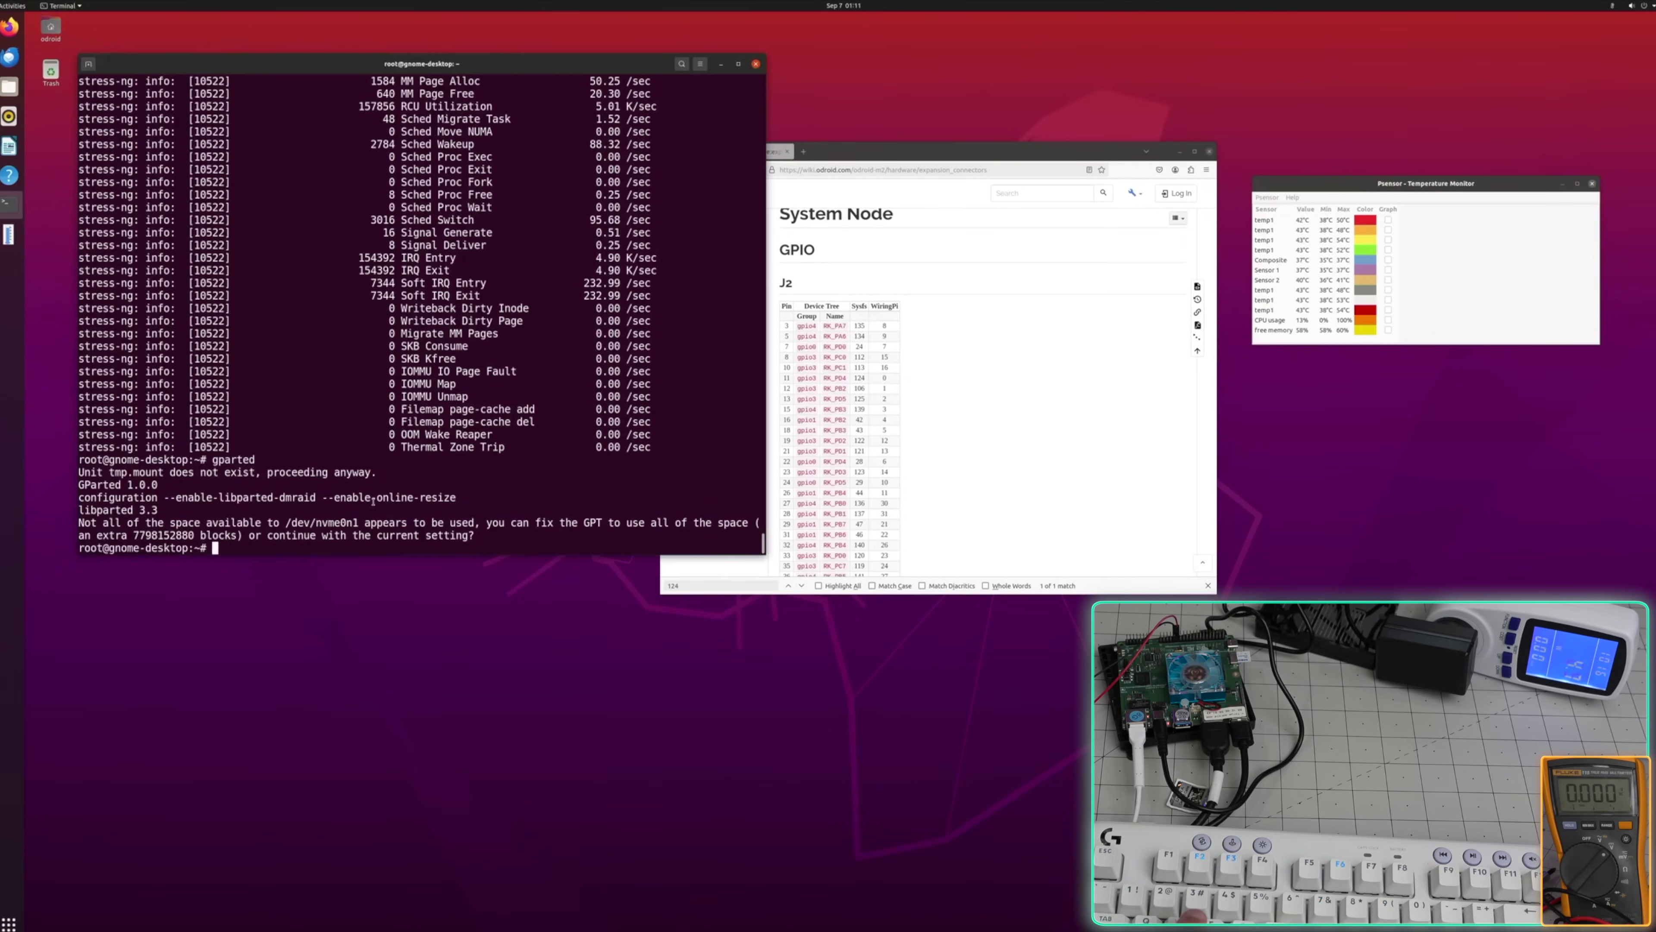
Run the nvme-read.fio job with fio in the Downloads folder and highlight the READ bandwidth in its summary.
key("Return")
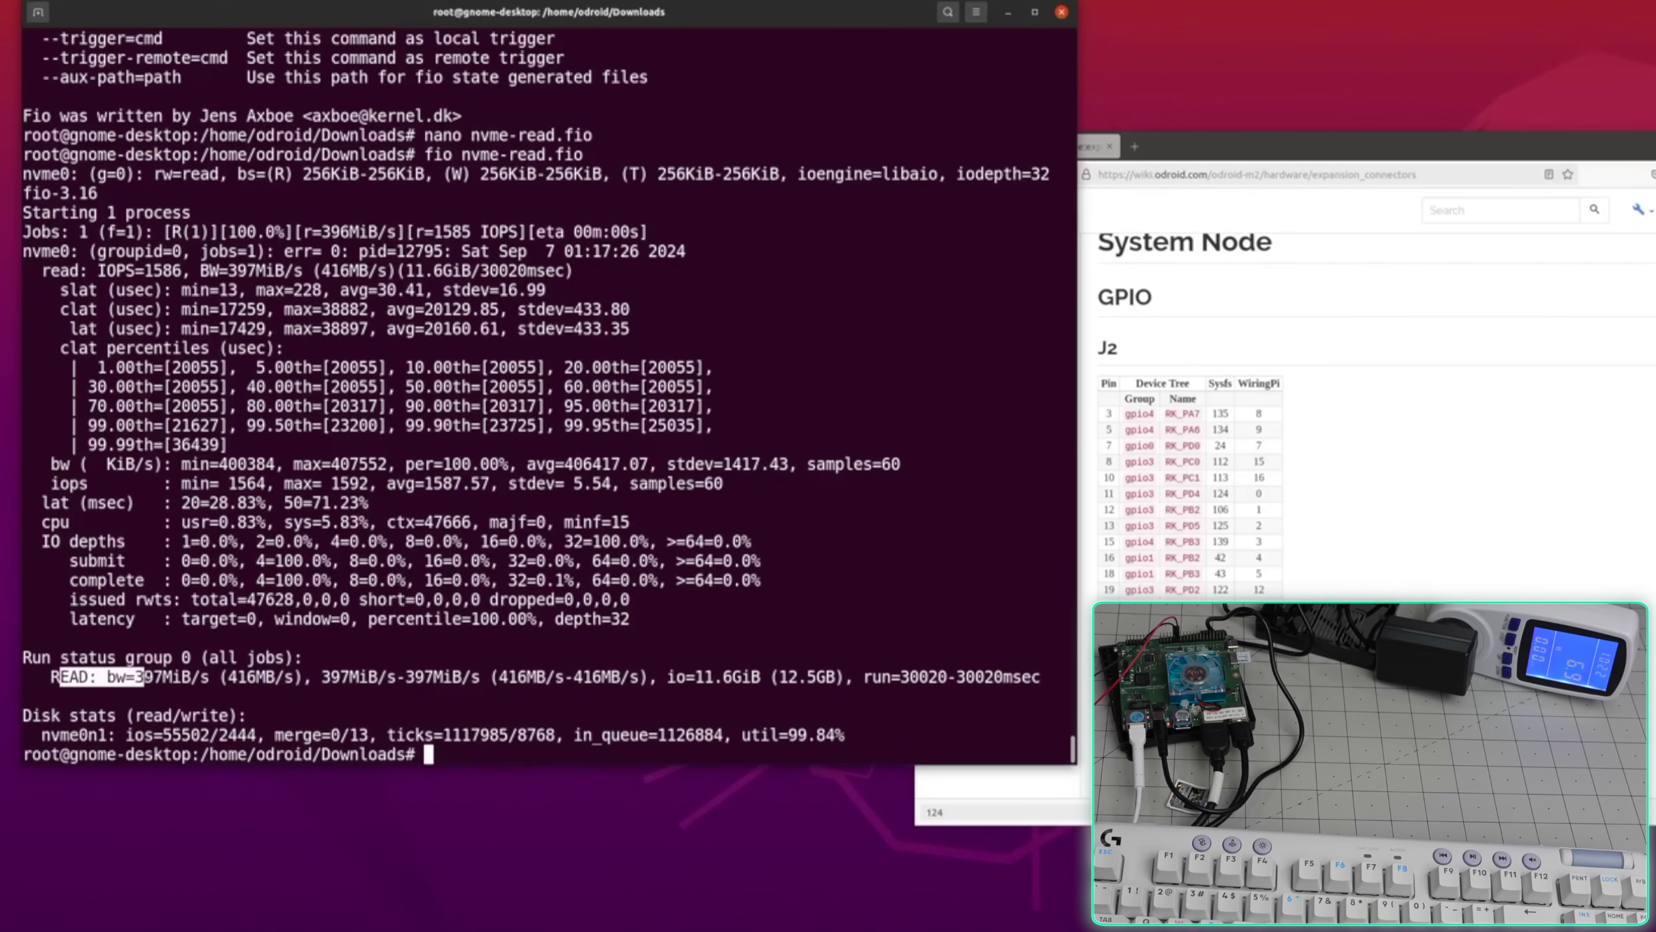
left_click_drag(144, 679, 657, 678)
left_click(783, 672)
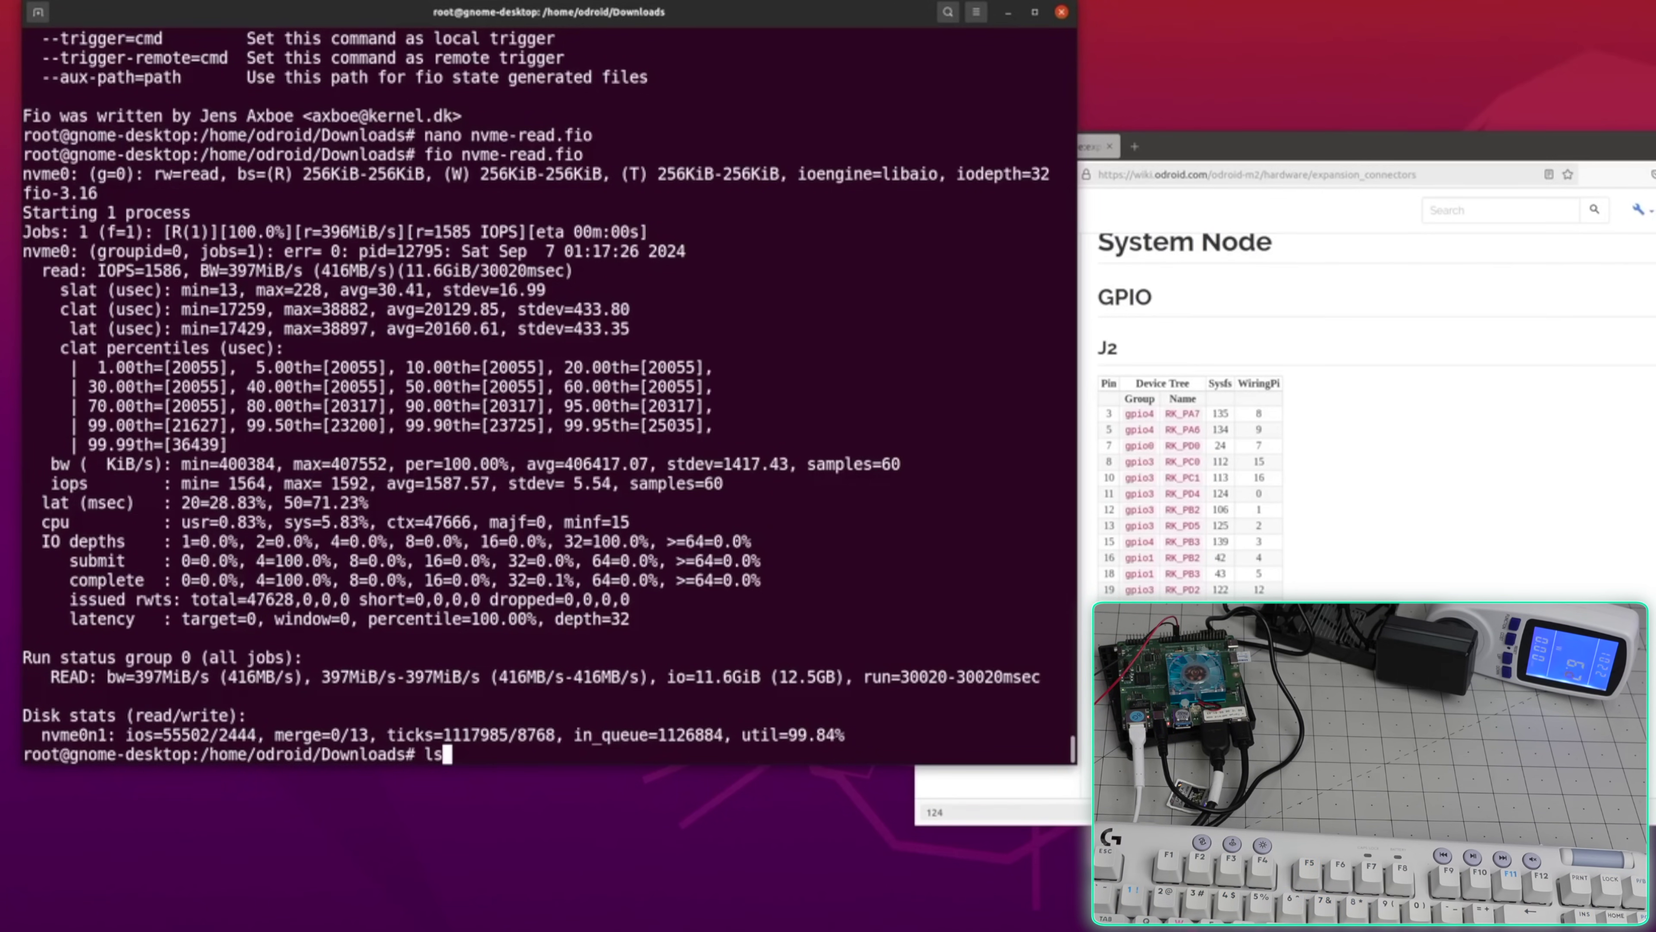
Run lspci -vv and examine the Samsung NVMe controller's name and its link capability speed and width.
type("vv")
key("Return")
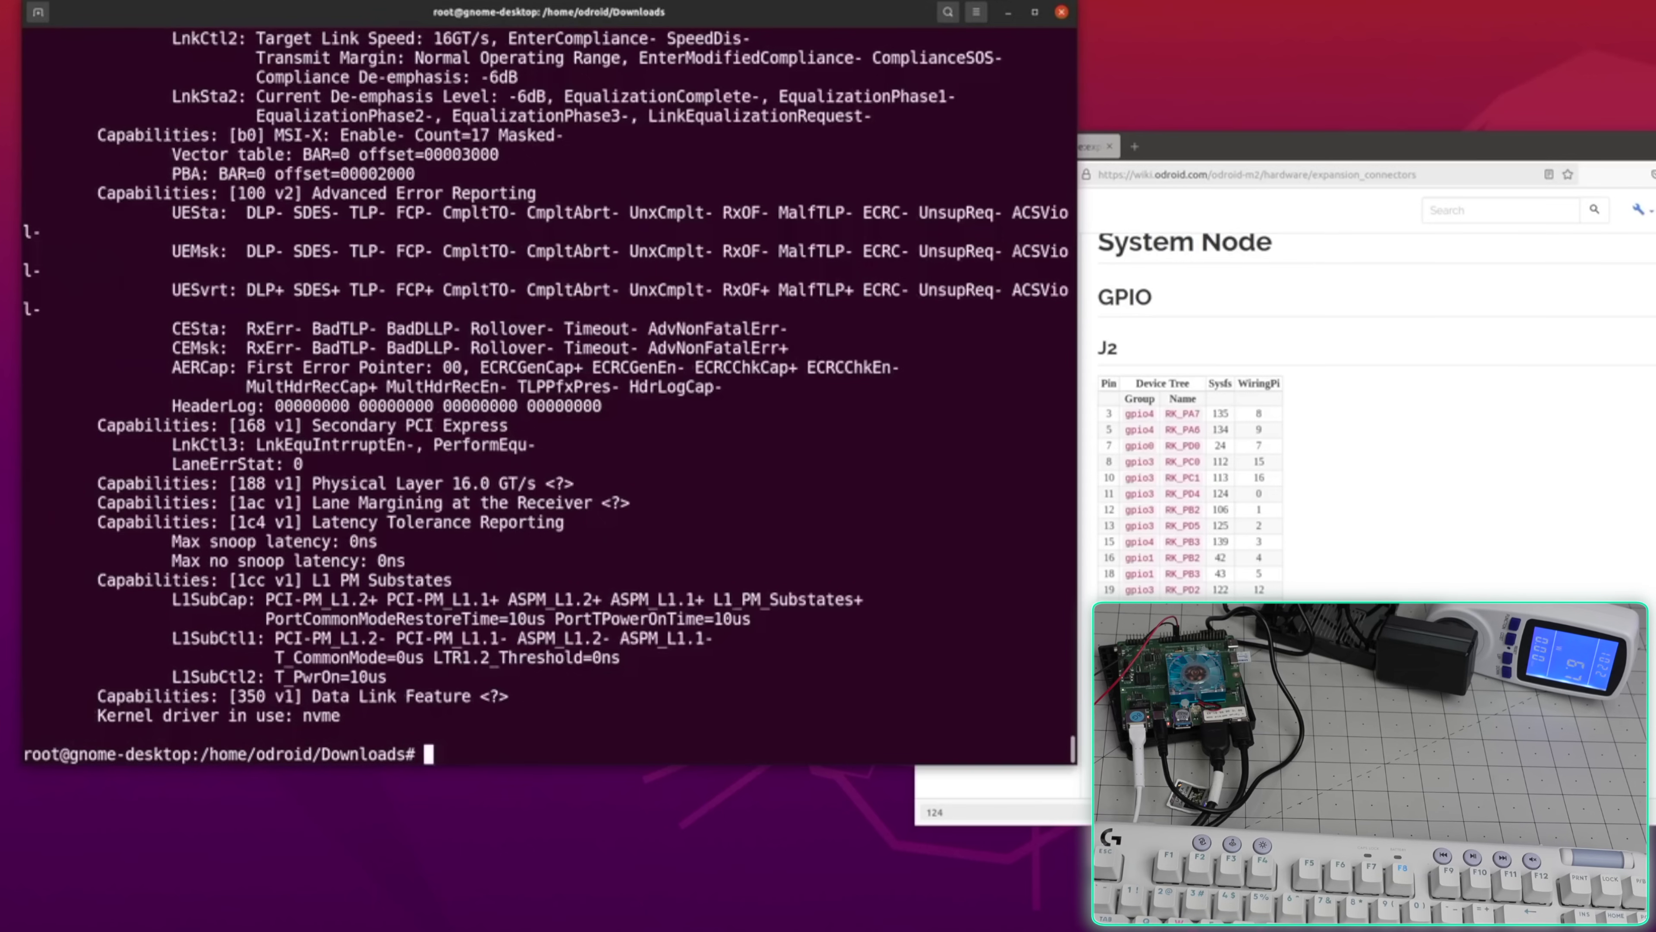
scroll(761, 556, "up", 15)
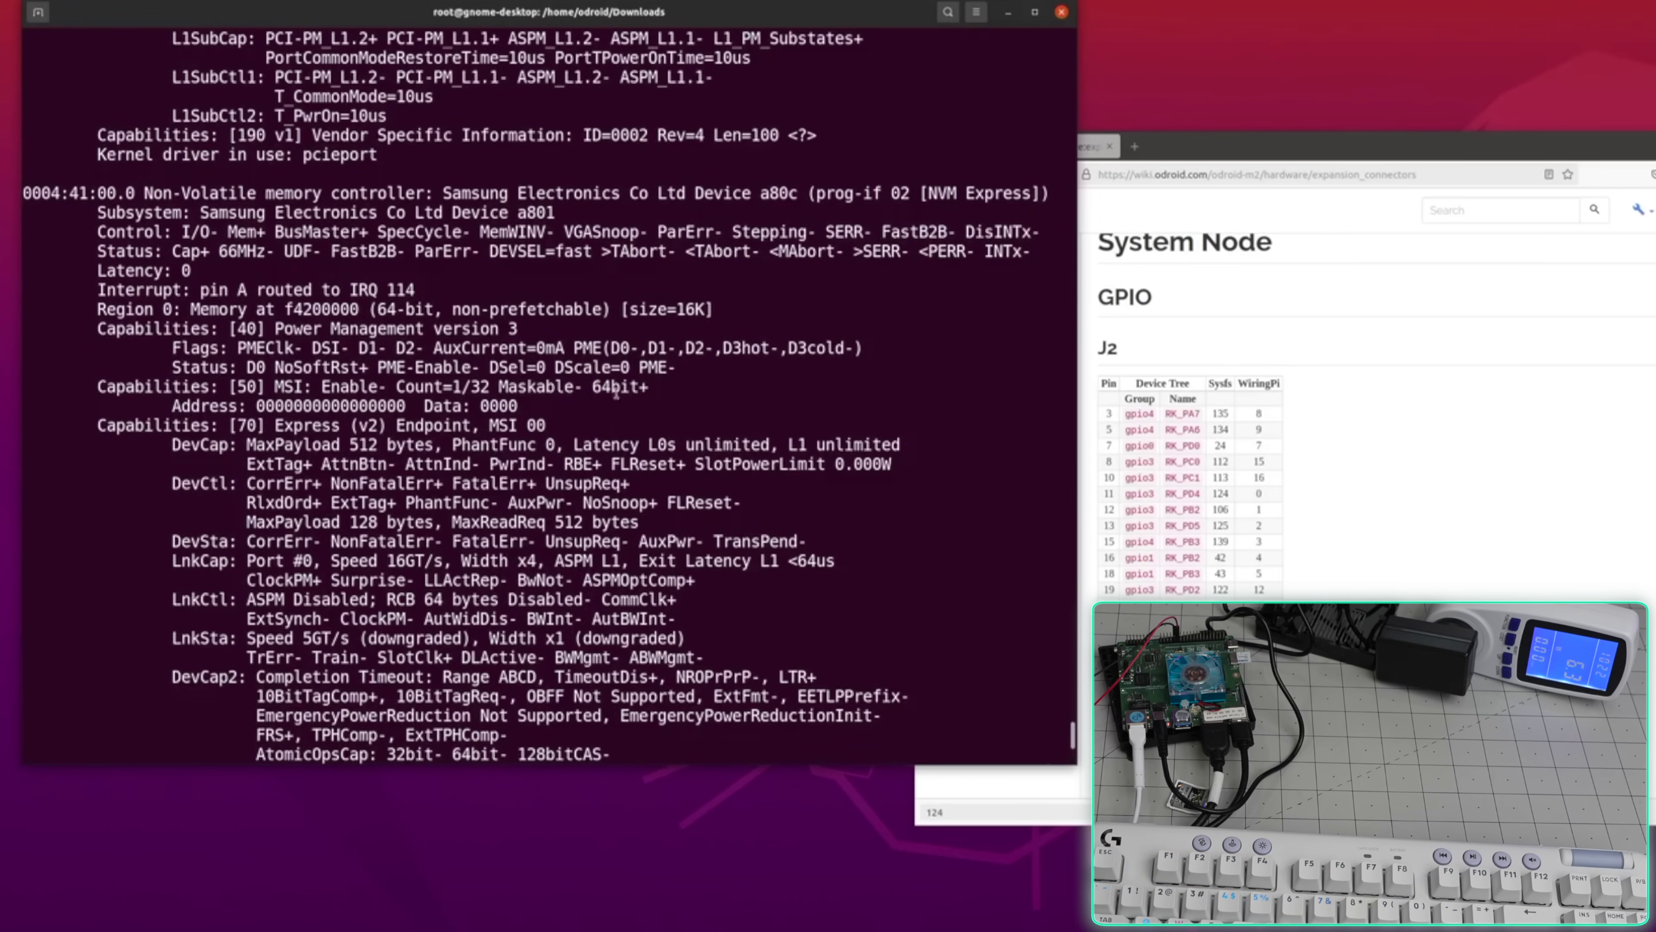
left_click_drag(295, 197, 644, 213)
left_click(667, 215)
scroll(223, 372, "down", 5)
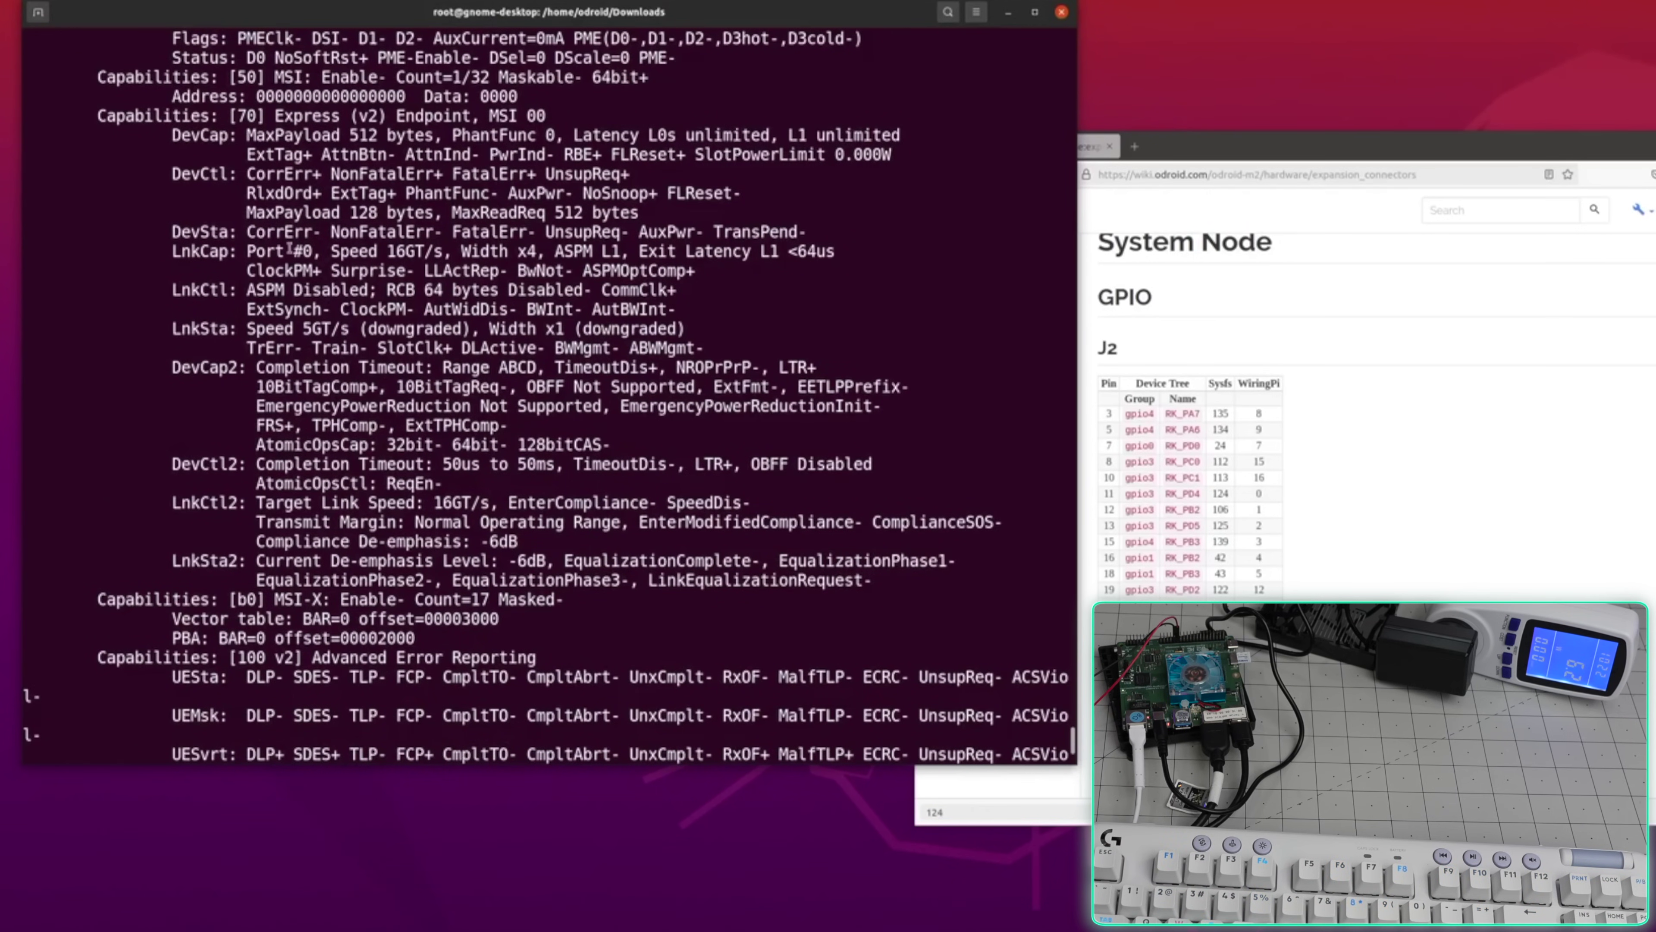
left_click_drag(394, 241, 546, 261)
left_click(546, 261)
scroll(562, 388, "up", 5)
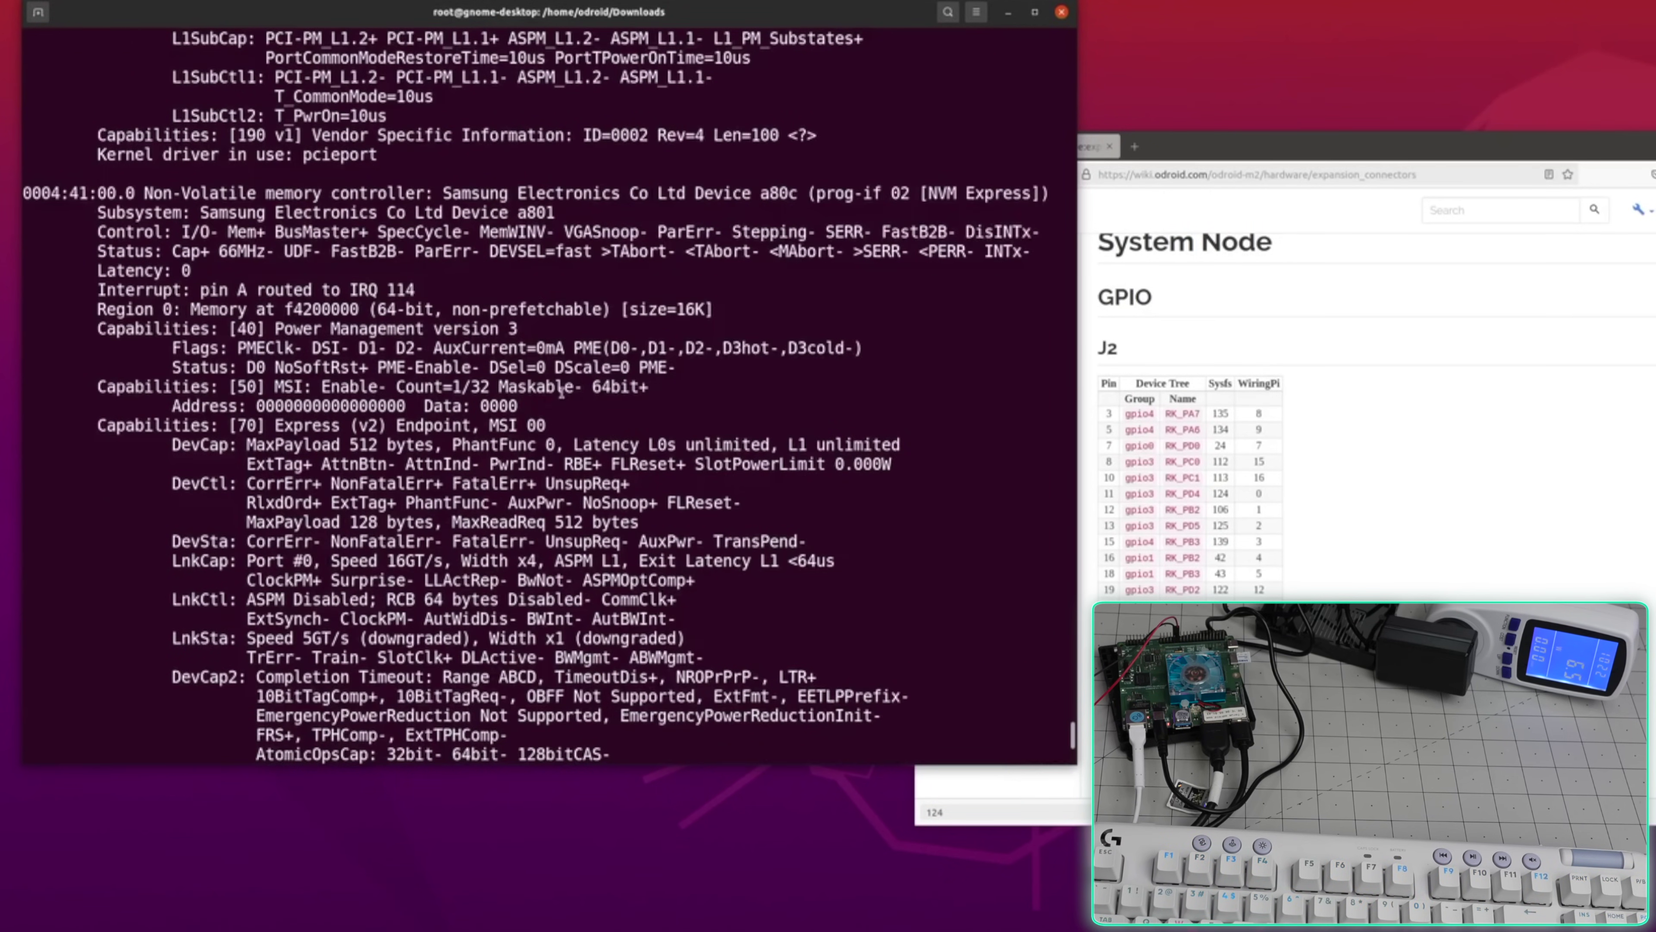
Examine the Rockchip PCI bridge's link entry and highlight the READ bandwidth line of the earlier fio run.
scroll(562, 392, "up", 20)
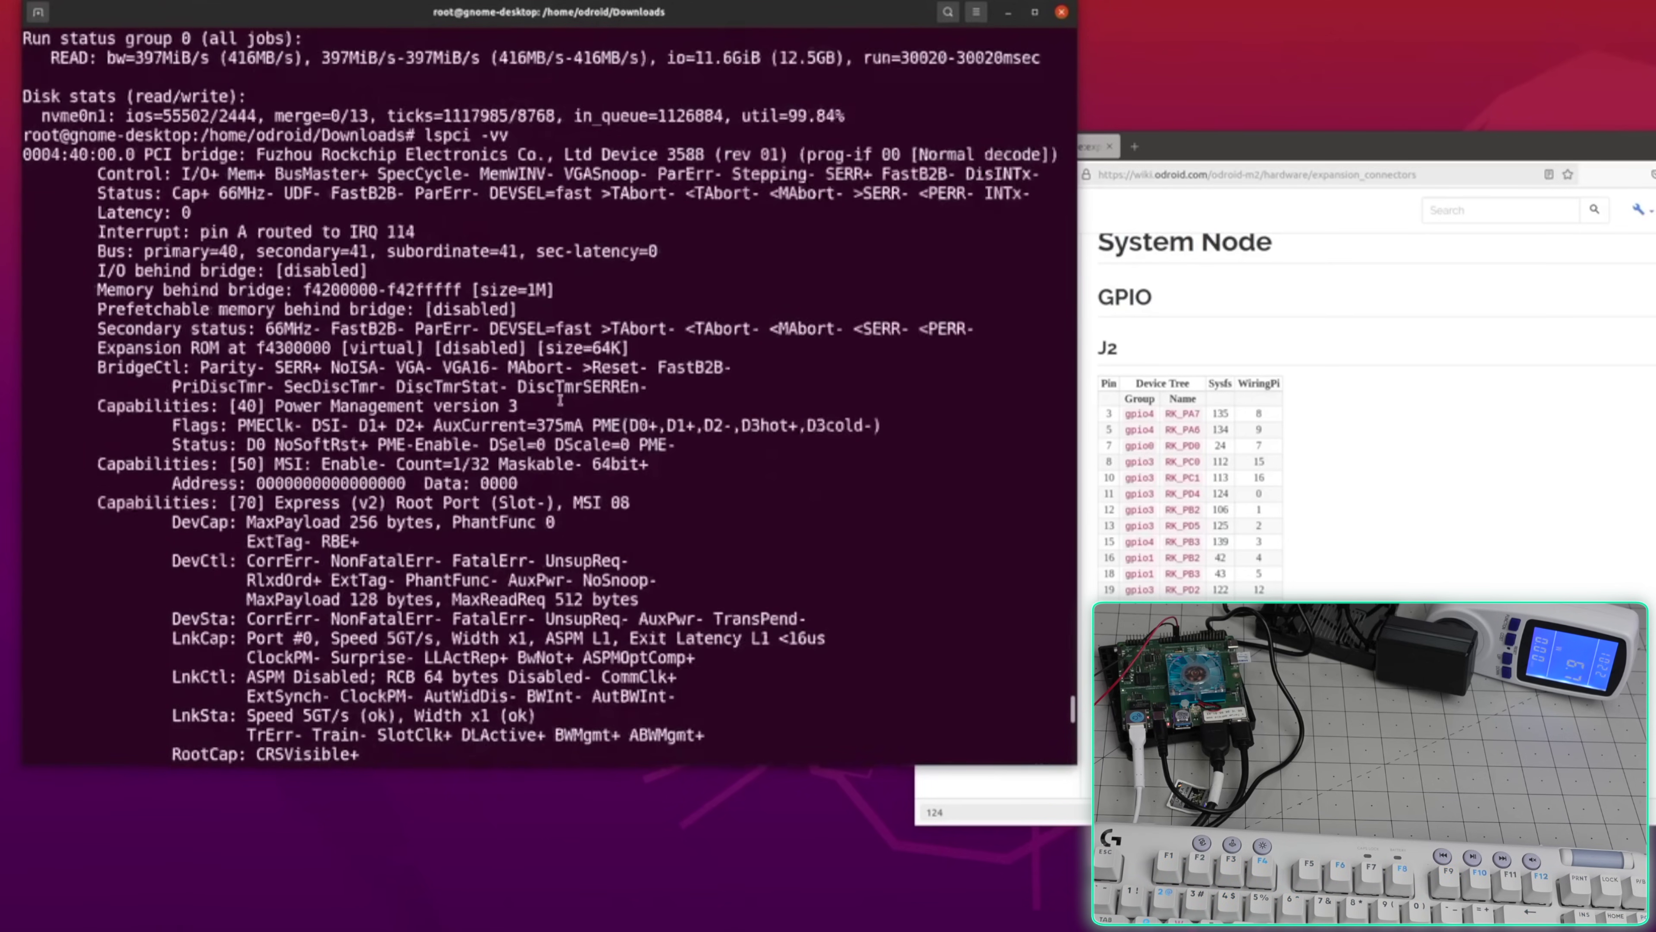
scroll(561, 400, "down", 4)
scroll(551, 411, "up", 8)
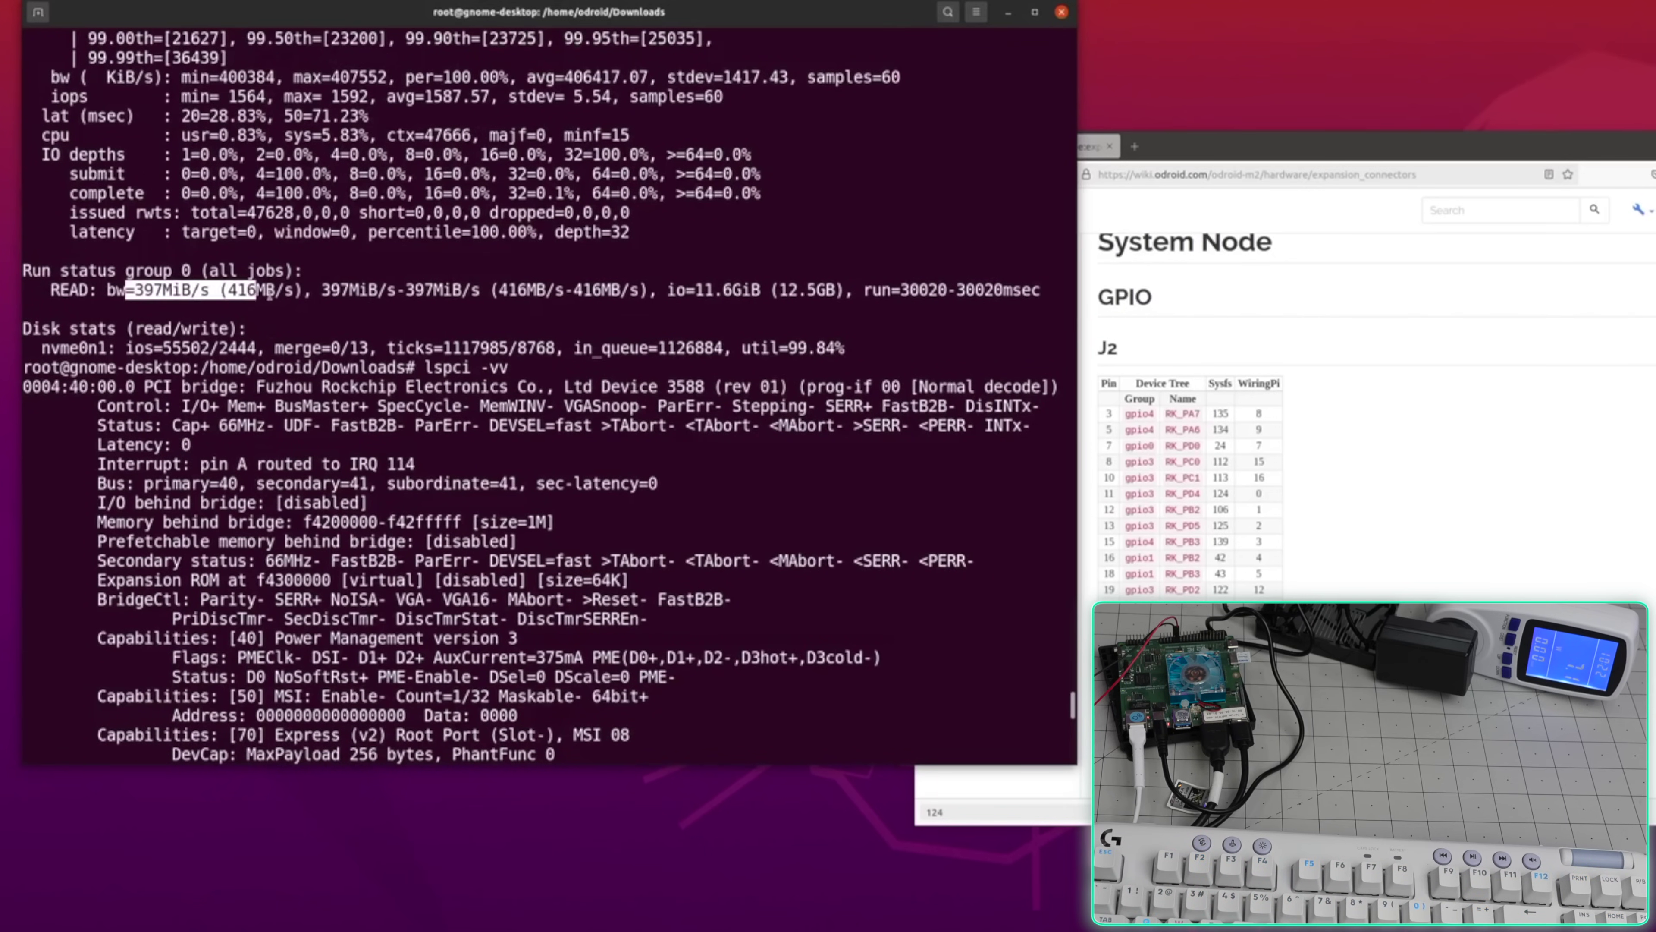
left_click_drag(268, 294, 721, 310)
left_click(736, 314)
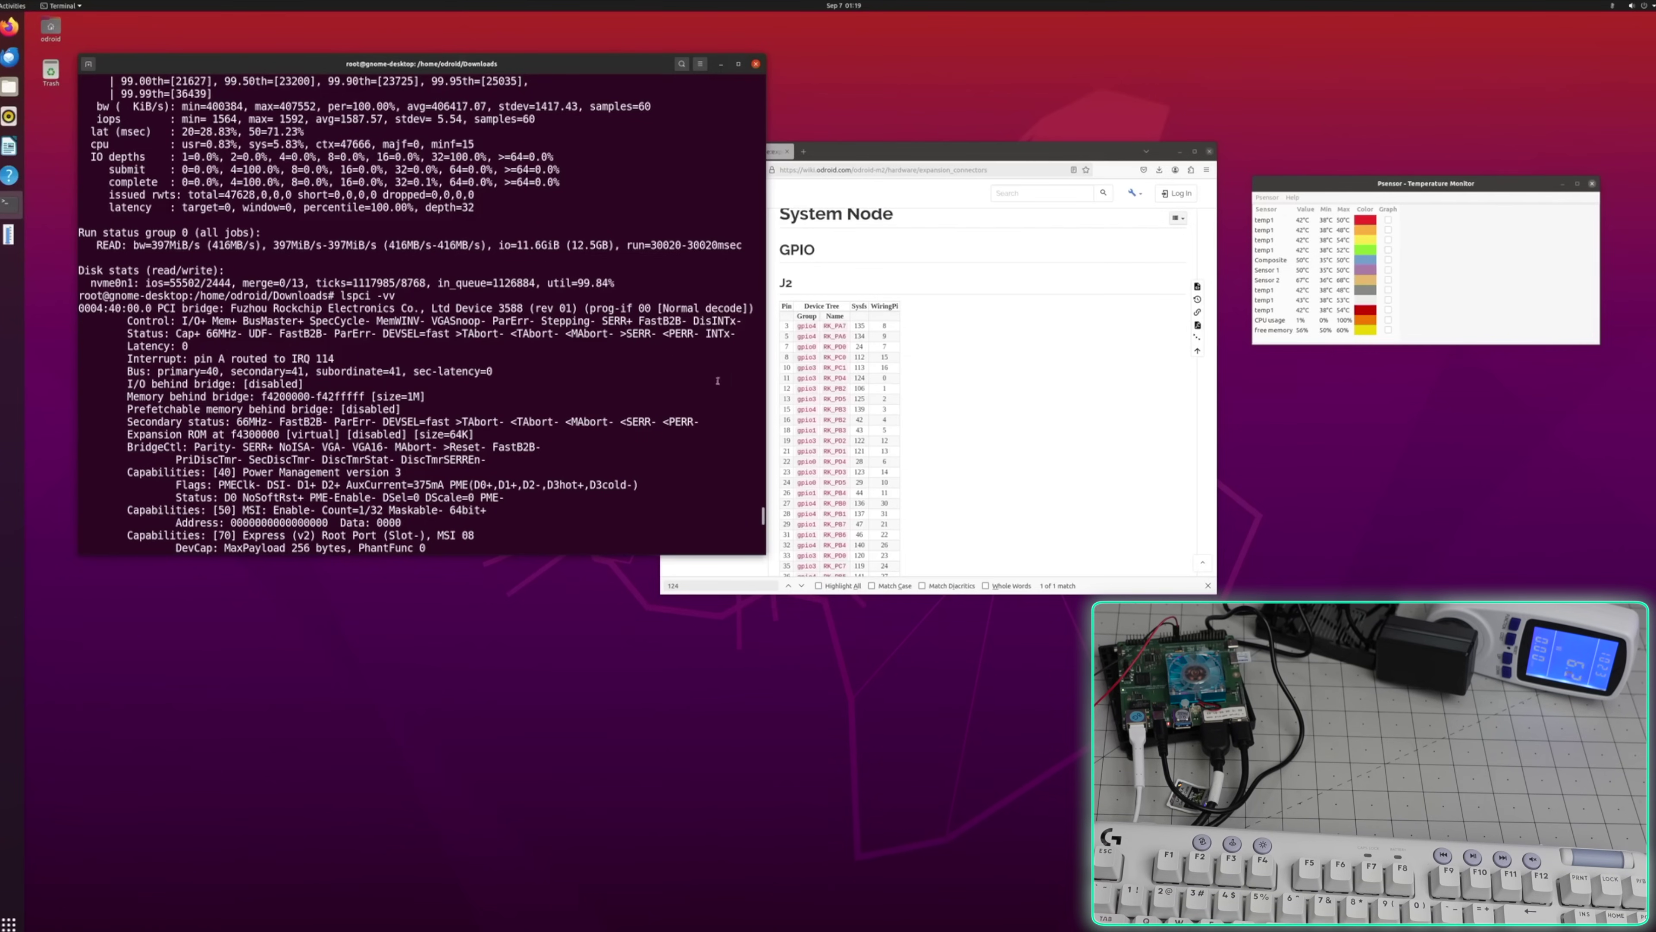
Open YouTube in a new Firefox tab and search for "4k lg demo".
left_click(818, 202)
key("ctrl+t")
type("y")
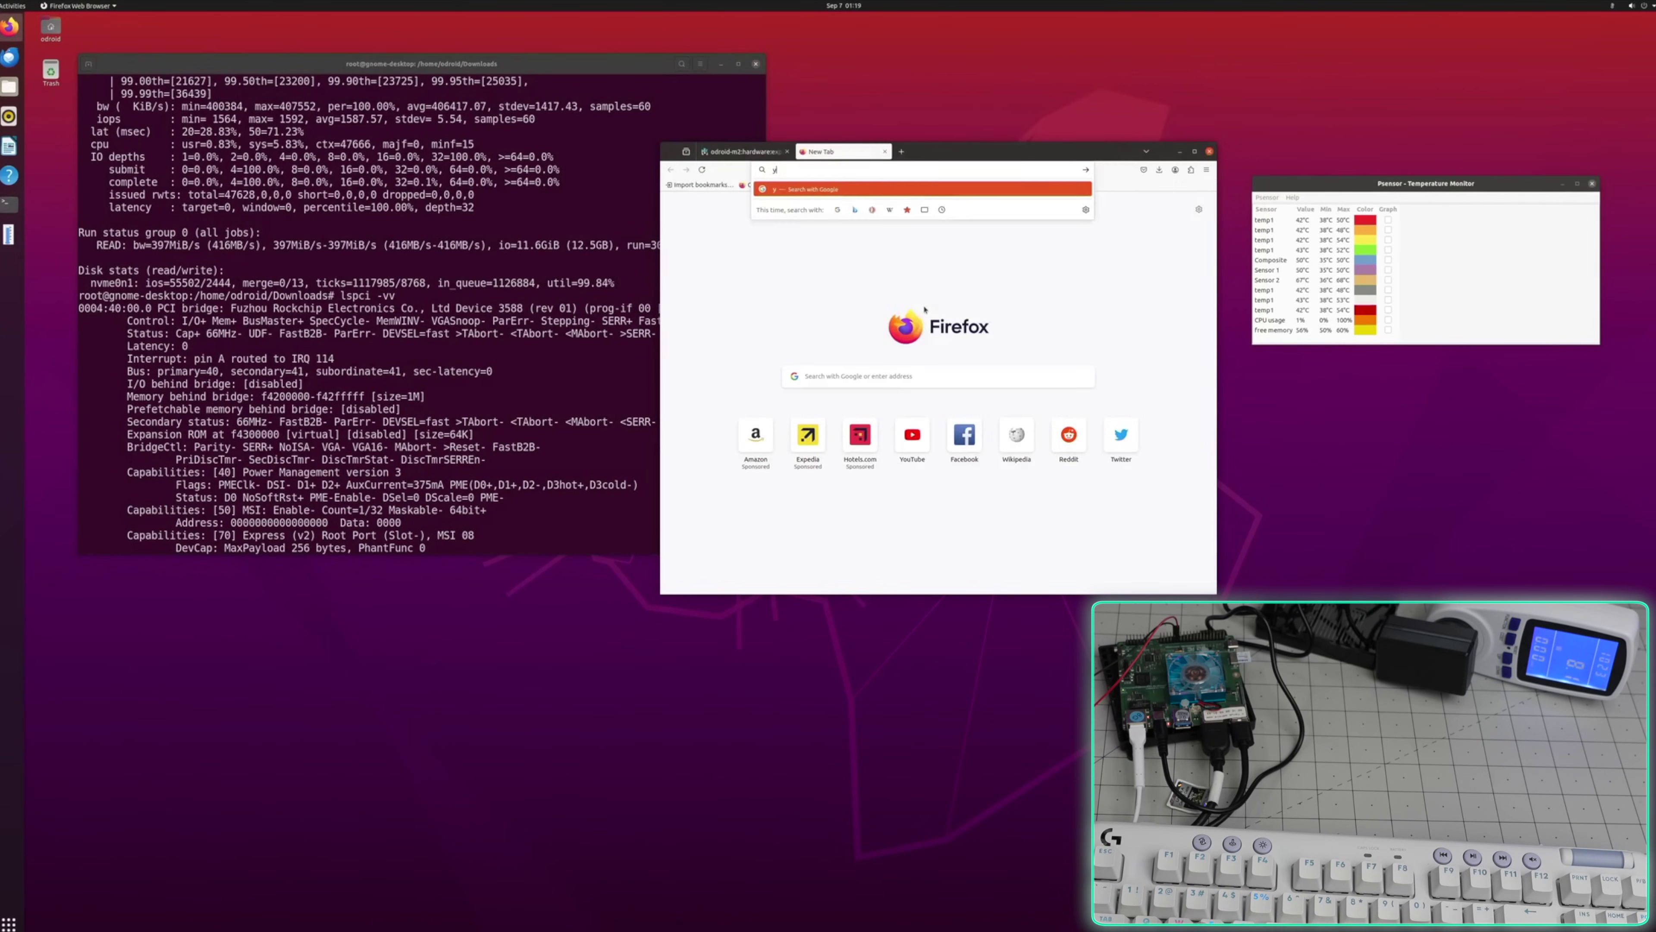
type("oututube")
key("Return")
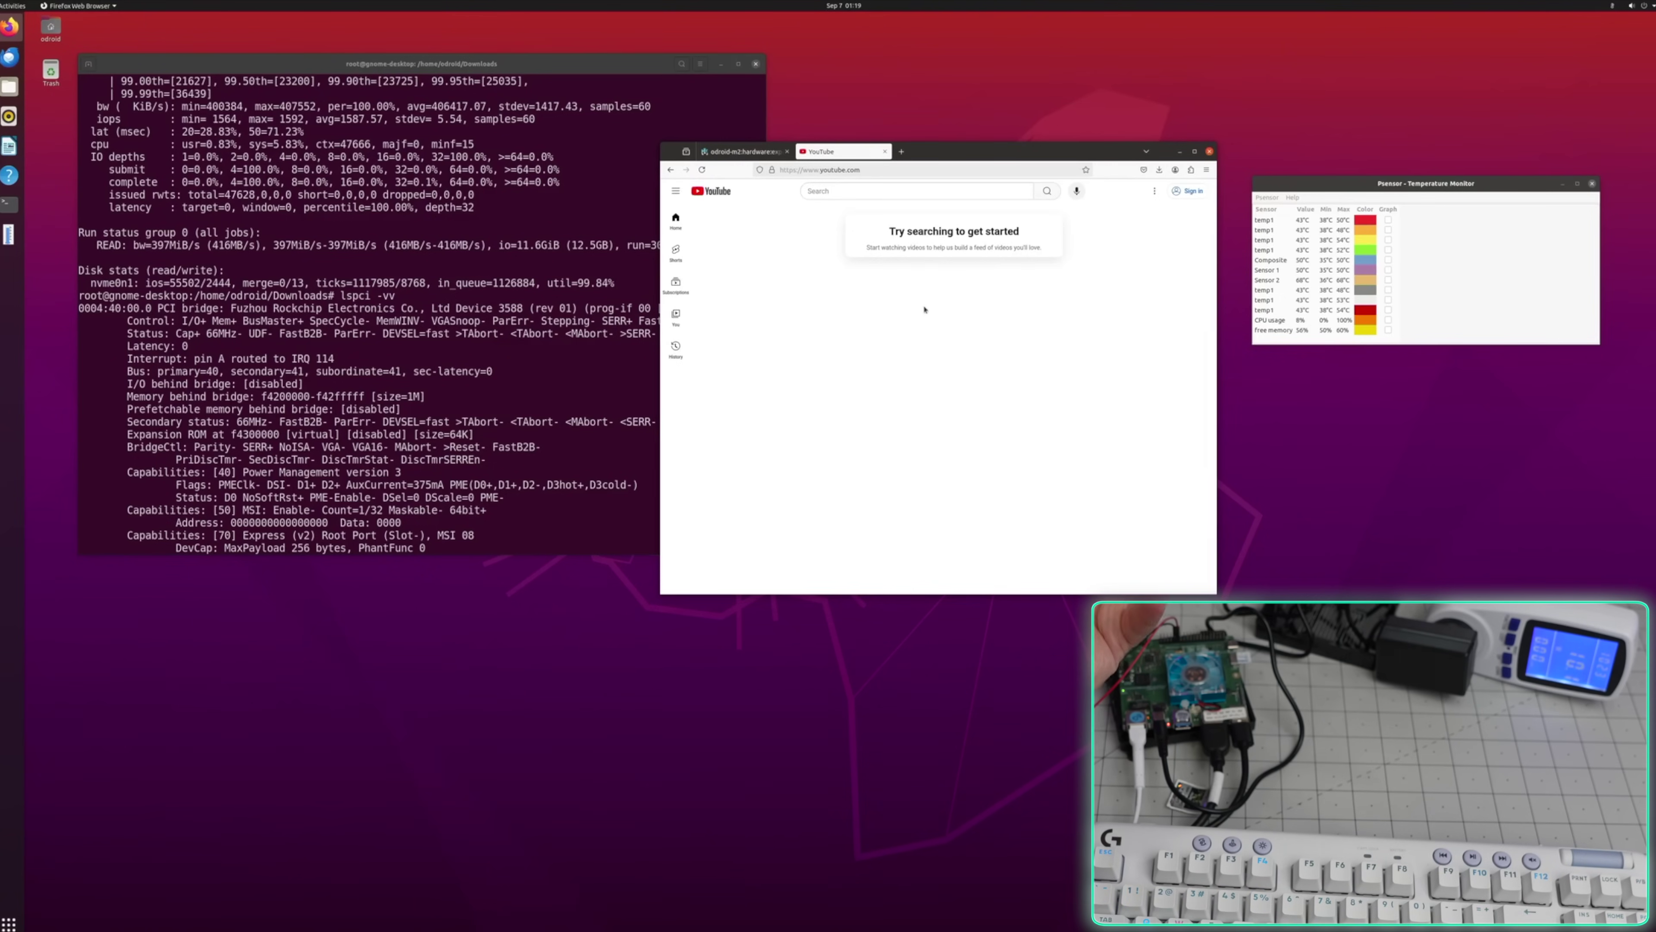
left_click(833, 194)
type("4k lg demo")
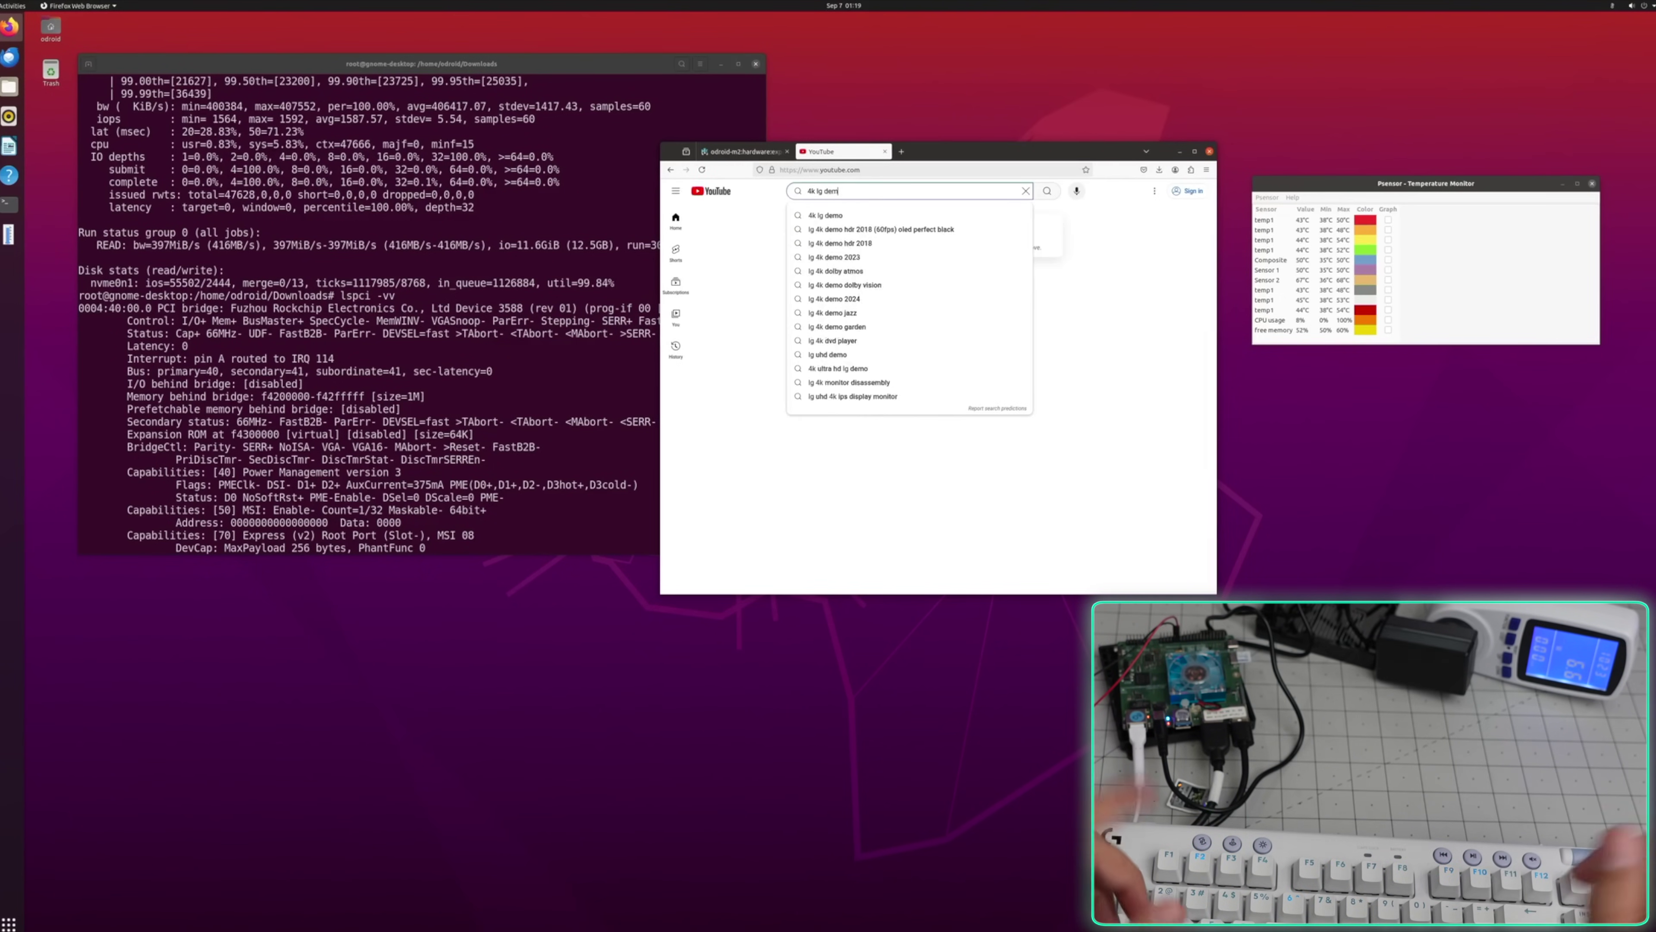
key("Return")
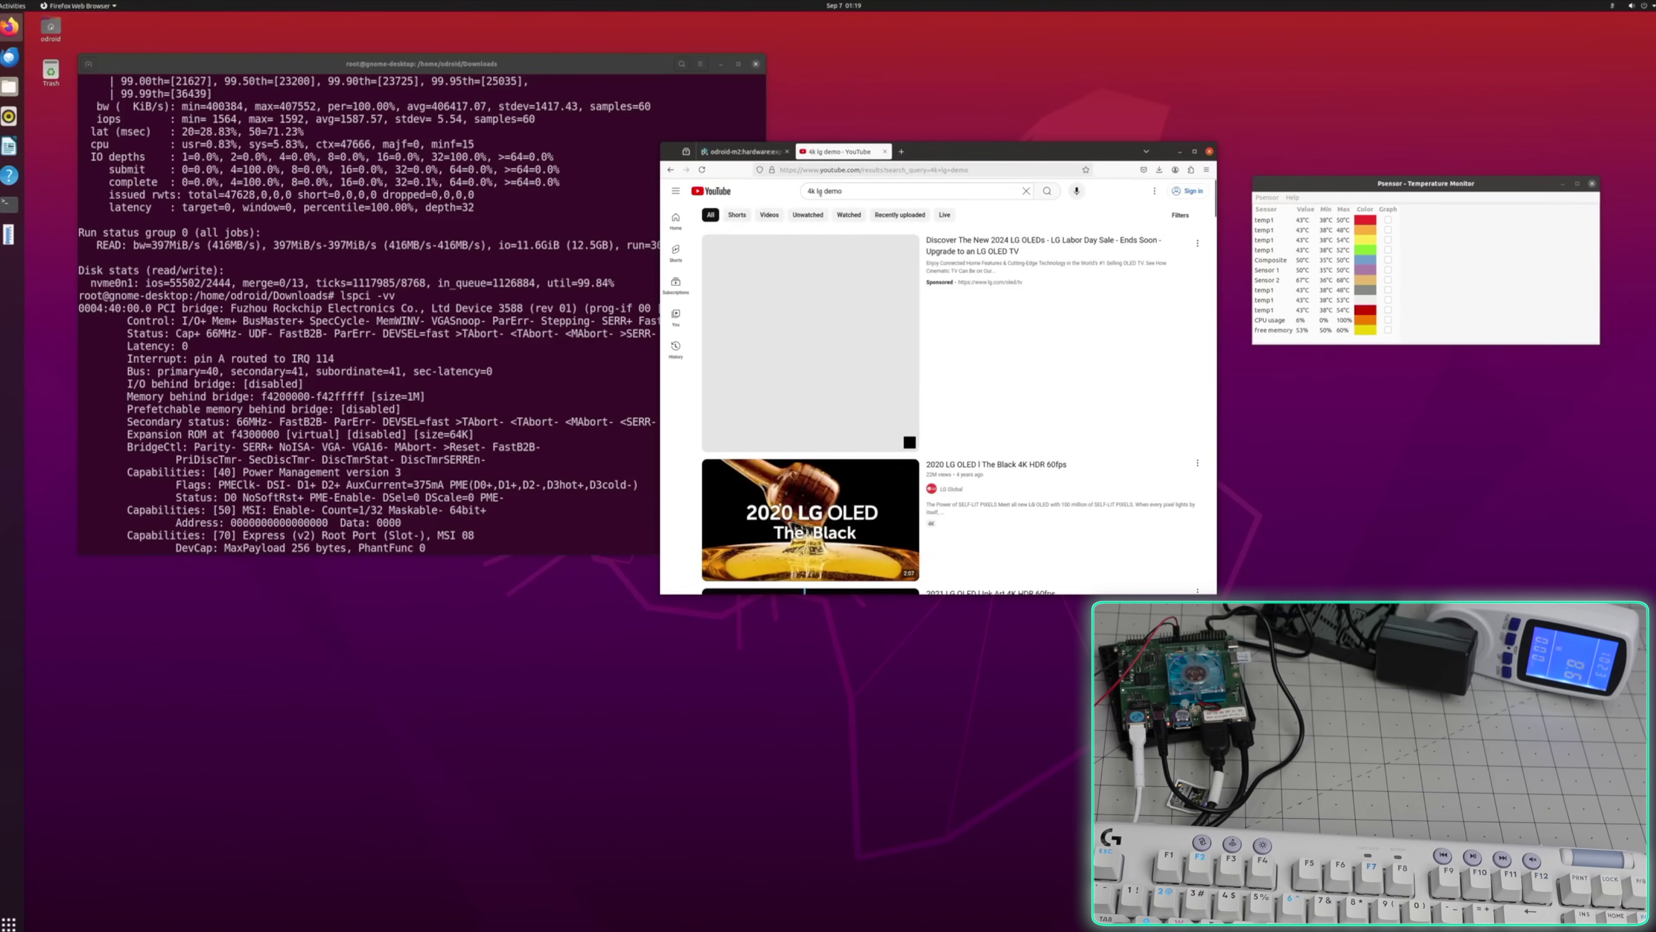
key("super")
type("displa")
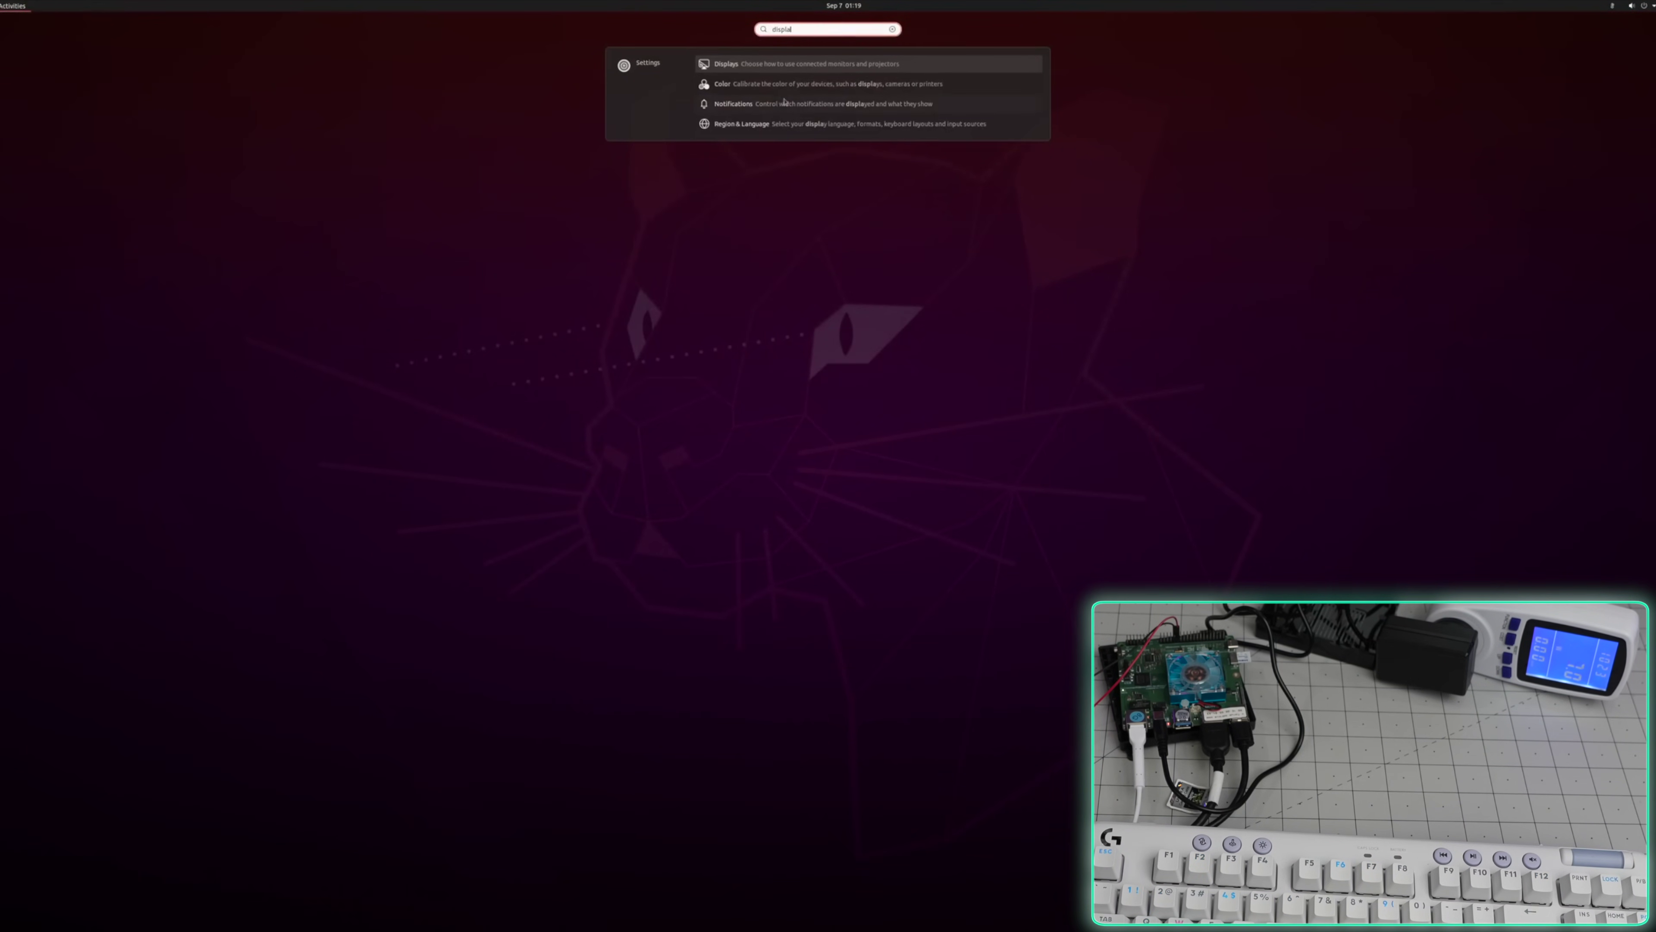
key("Escape")
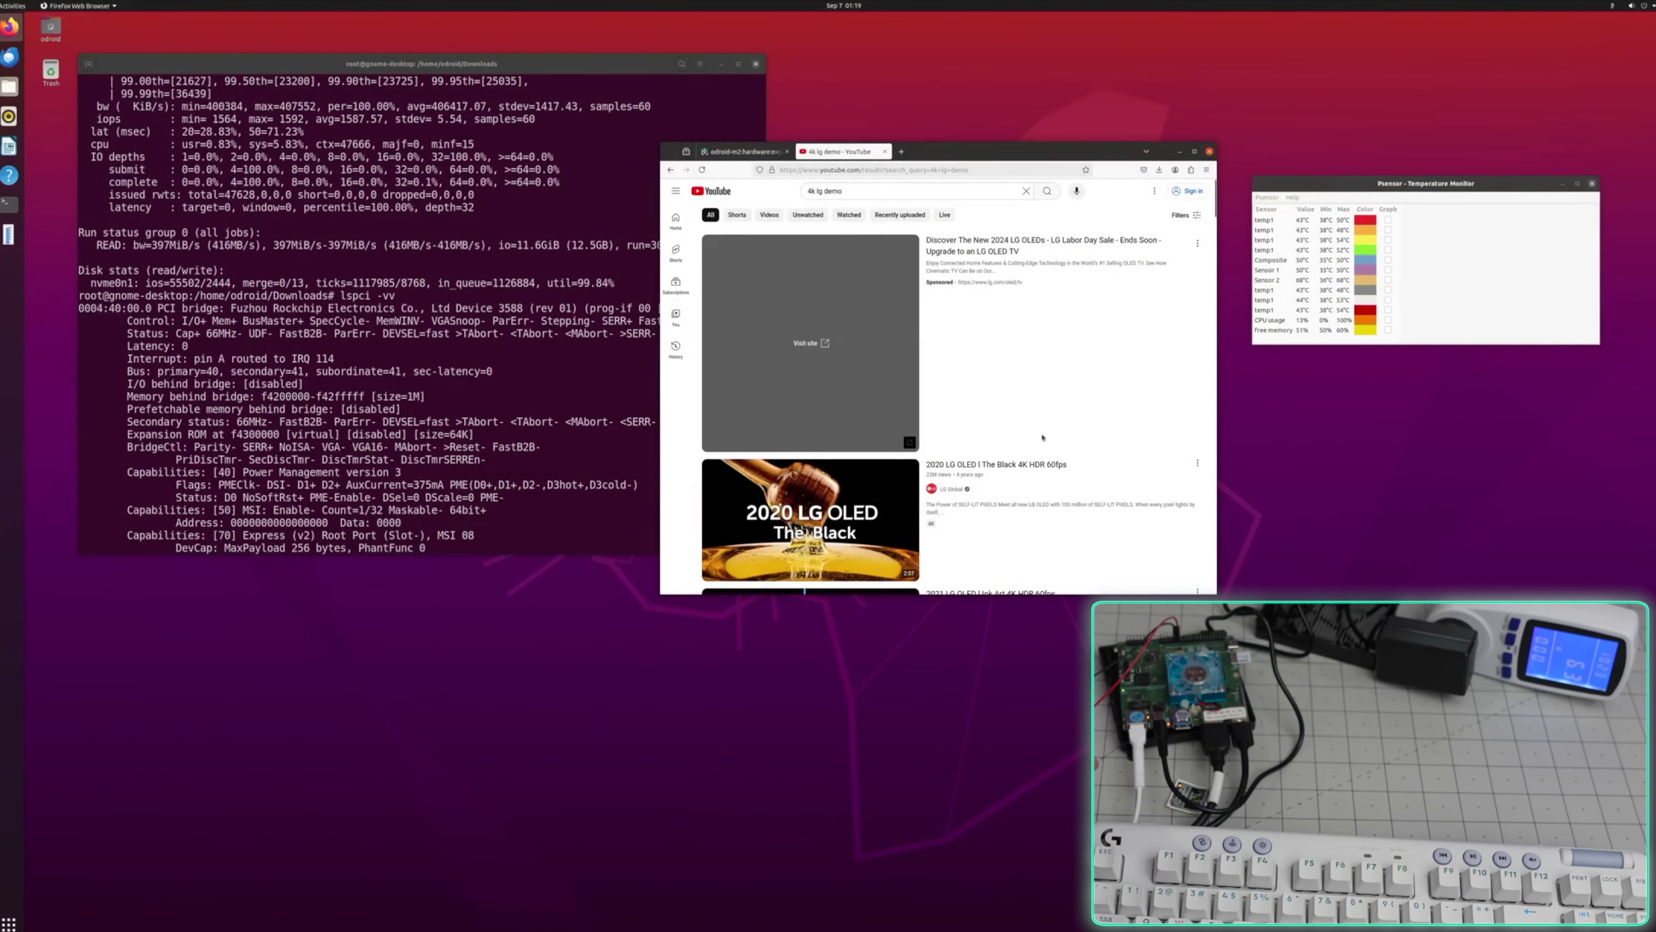
Play the "2020 LG OLED l The Black 4K HDR 60fps" video and show its Stats for nerds overlay.
left_click(996, 465)
right_click(865, 345)
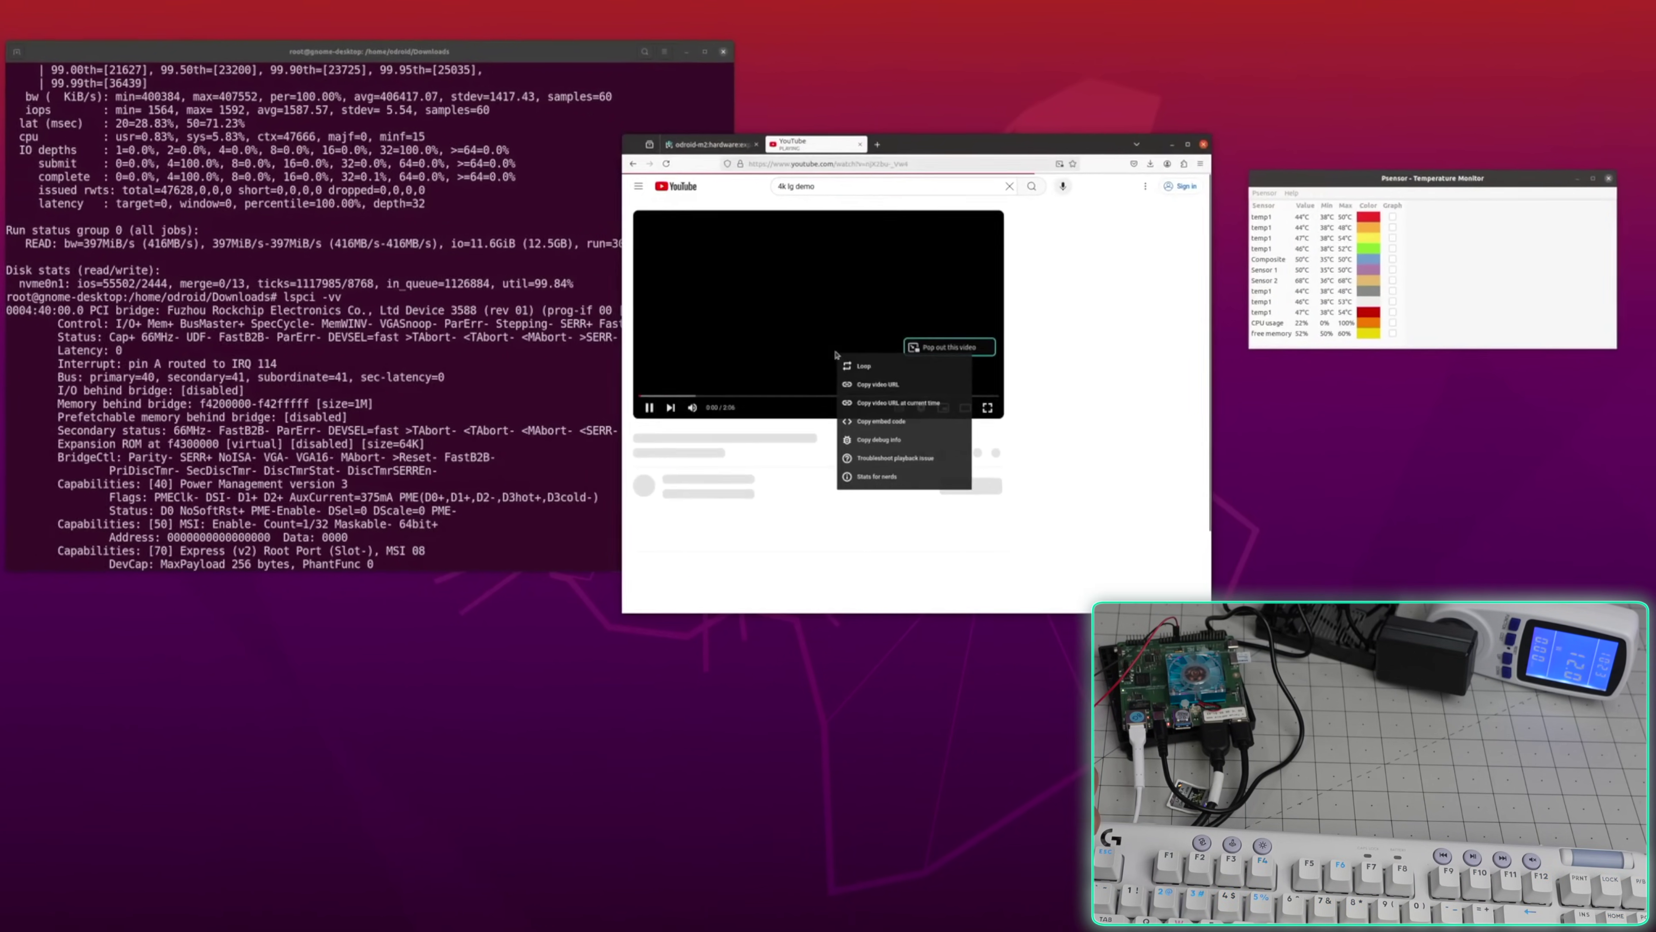
left_click(911, 458)
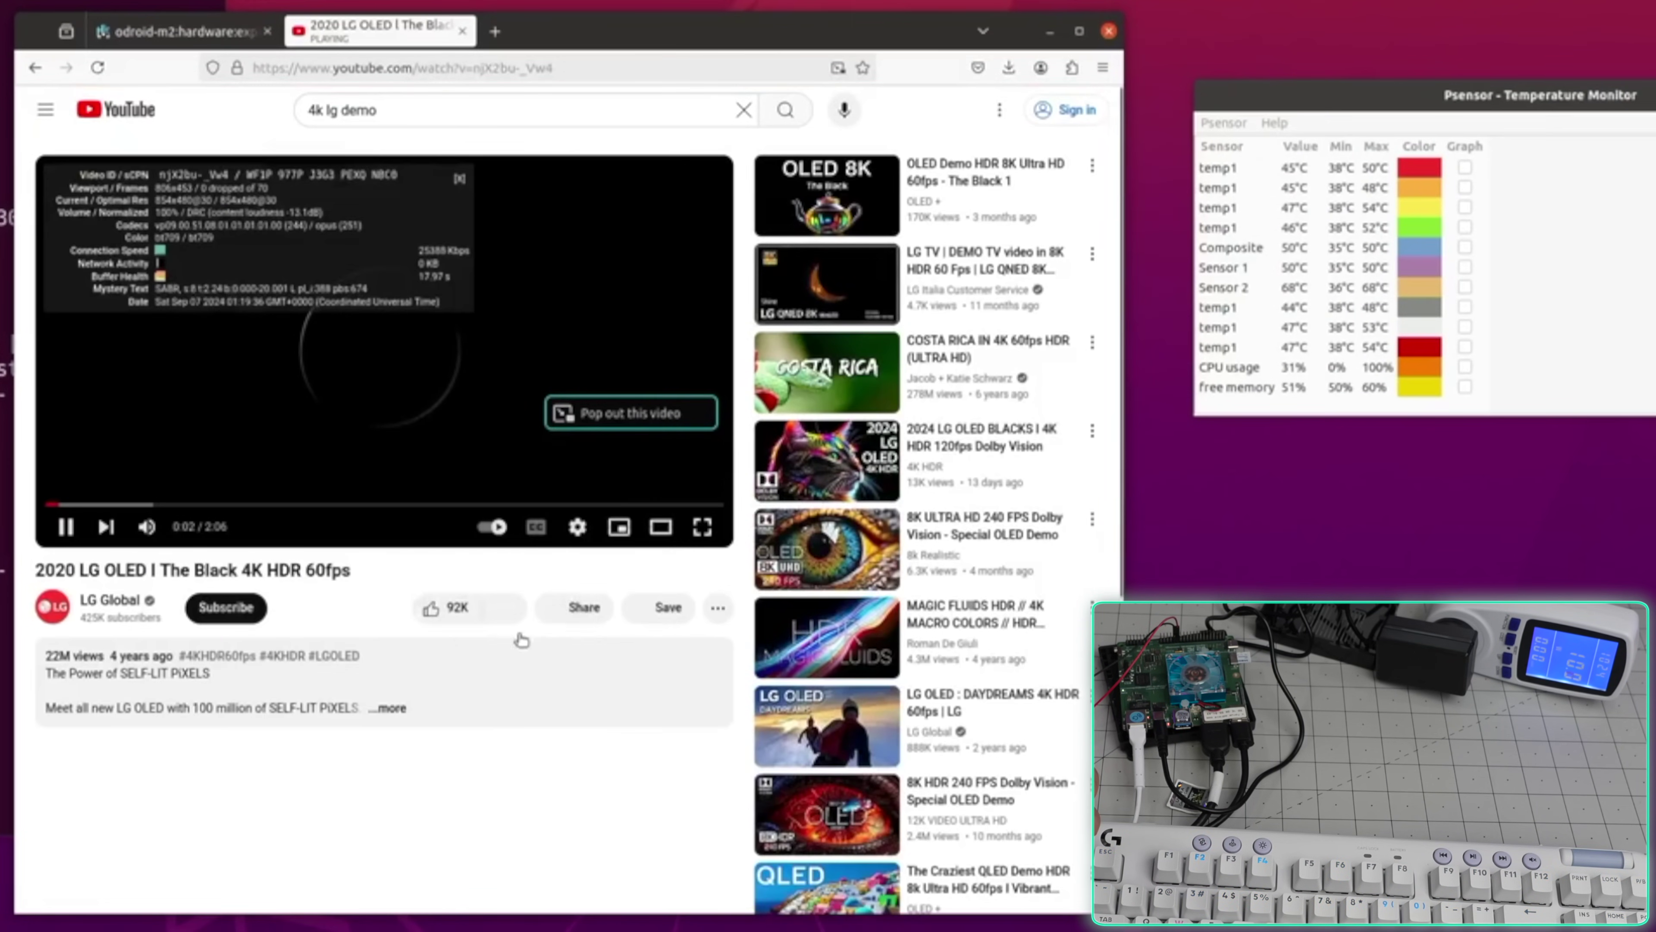
Set the video's playback quality to 2160p60 4K.
left_click(578, 528)
left_click(579, 472)
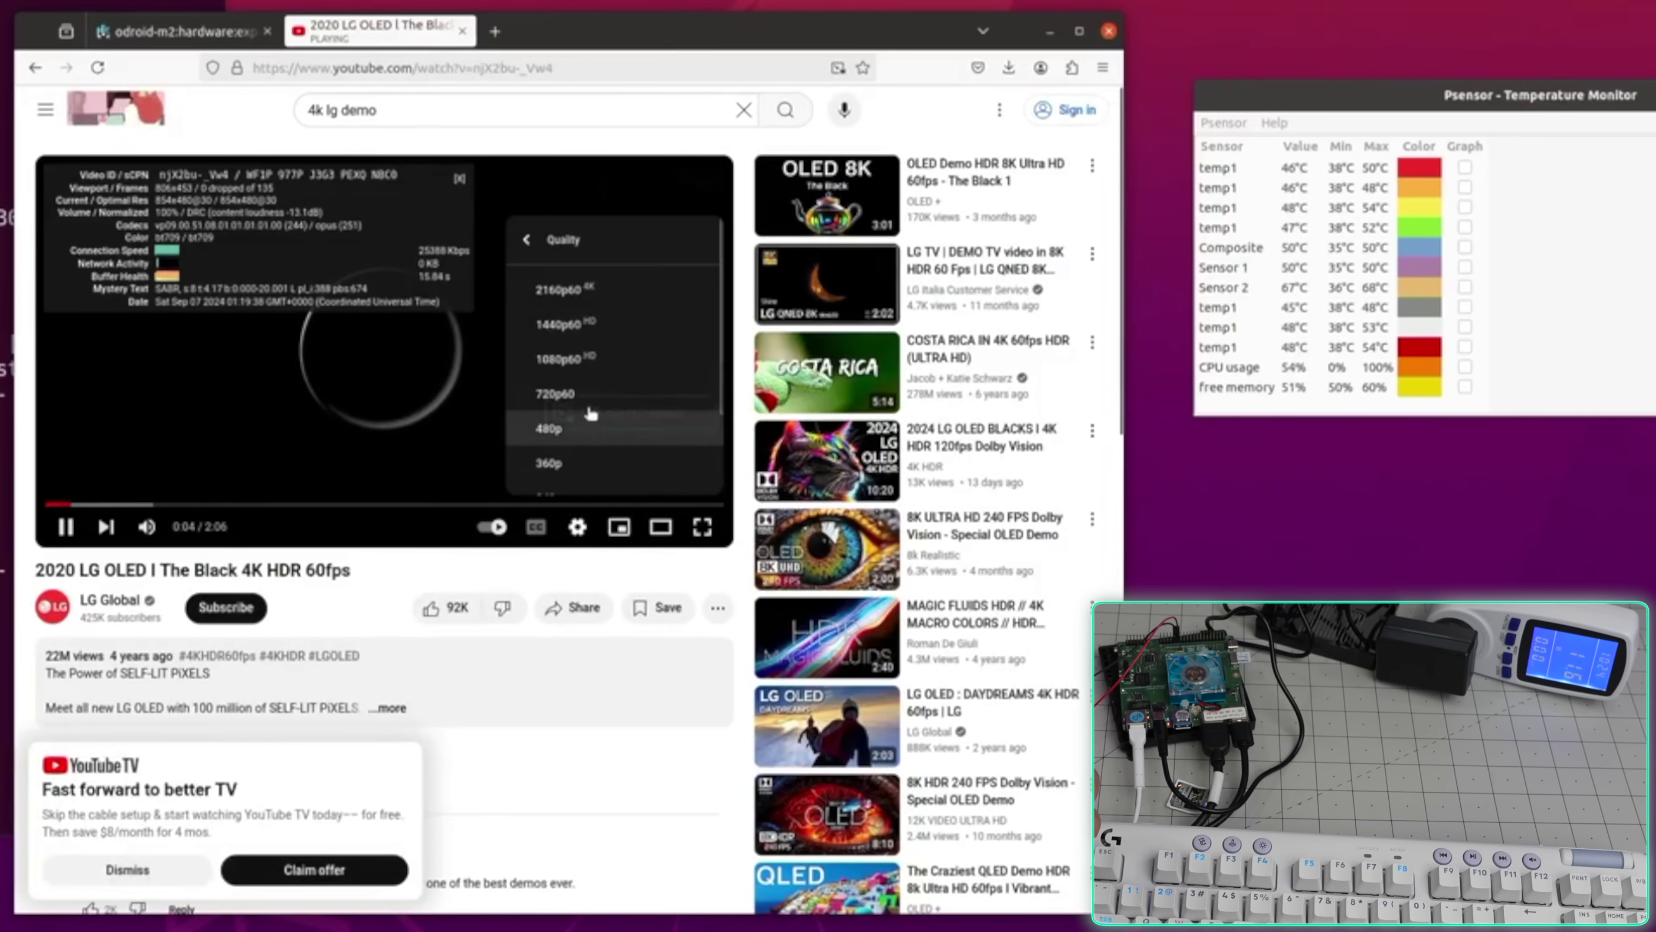
left_click(558, 289)
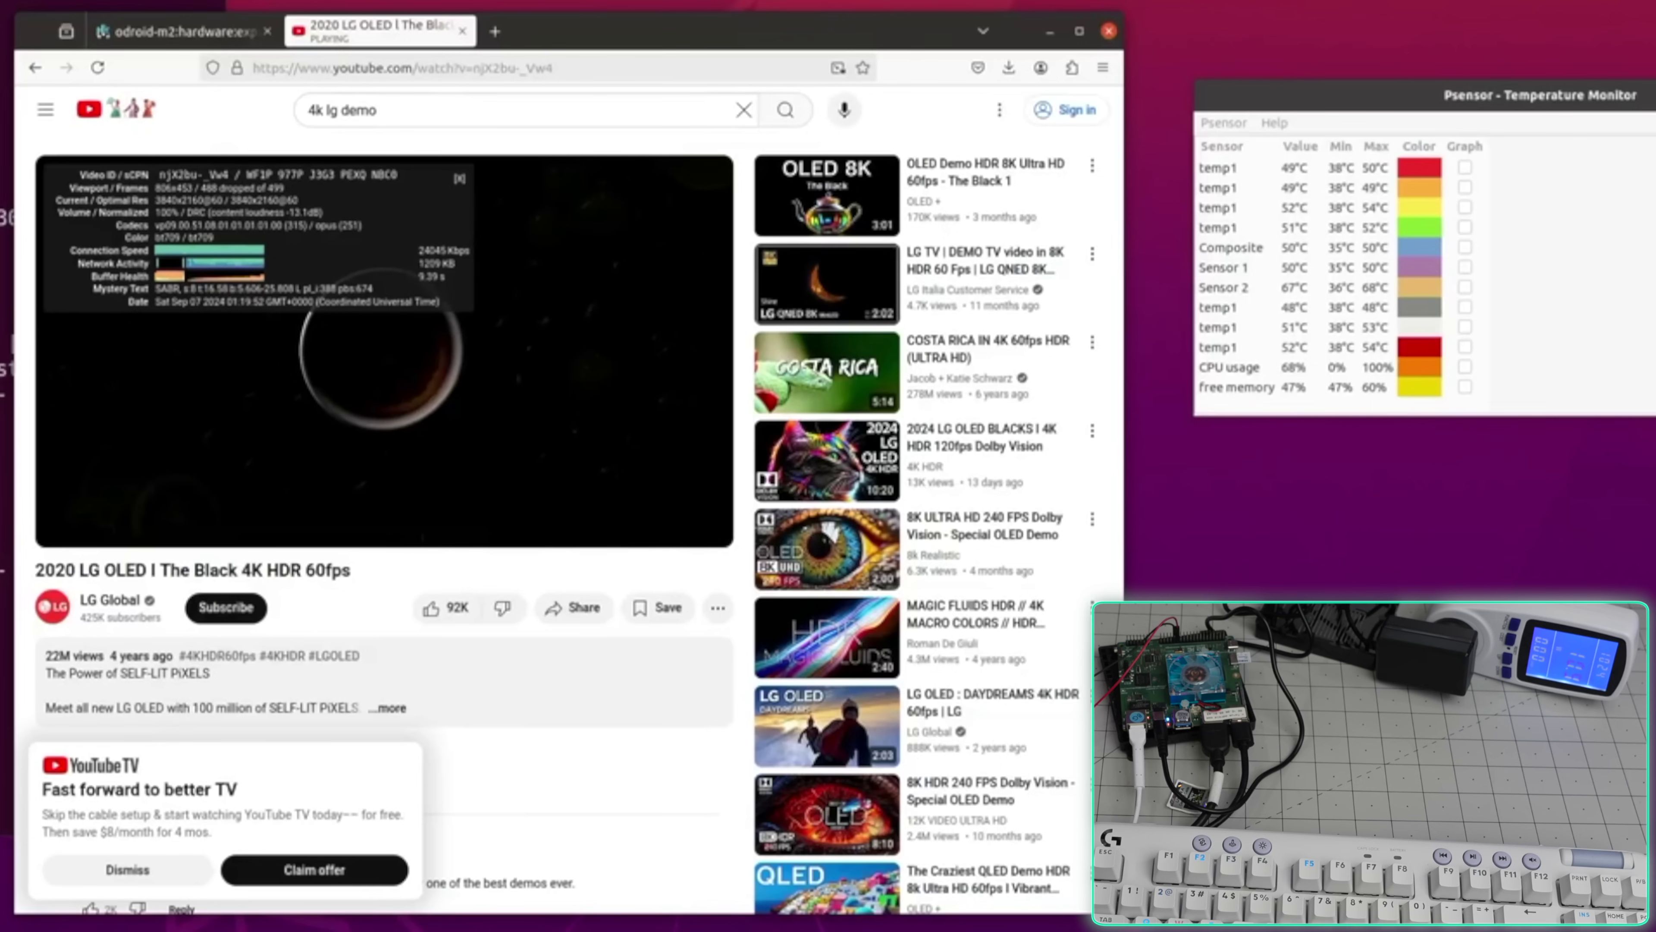
Set the video's playback quality to 1080p60 HD.
left_click(577, 527)
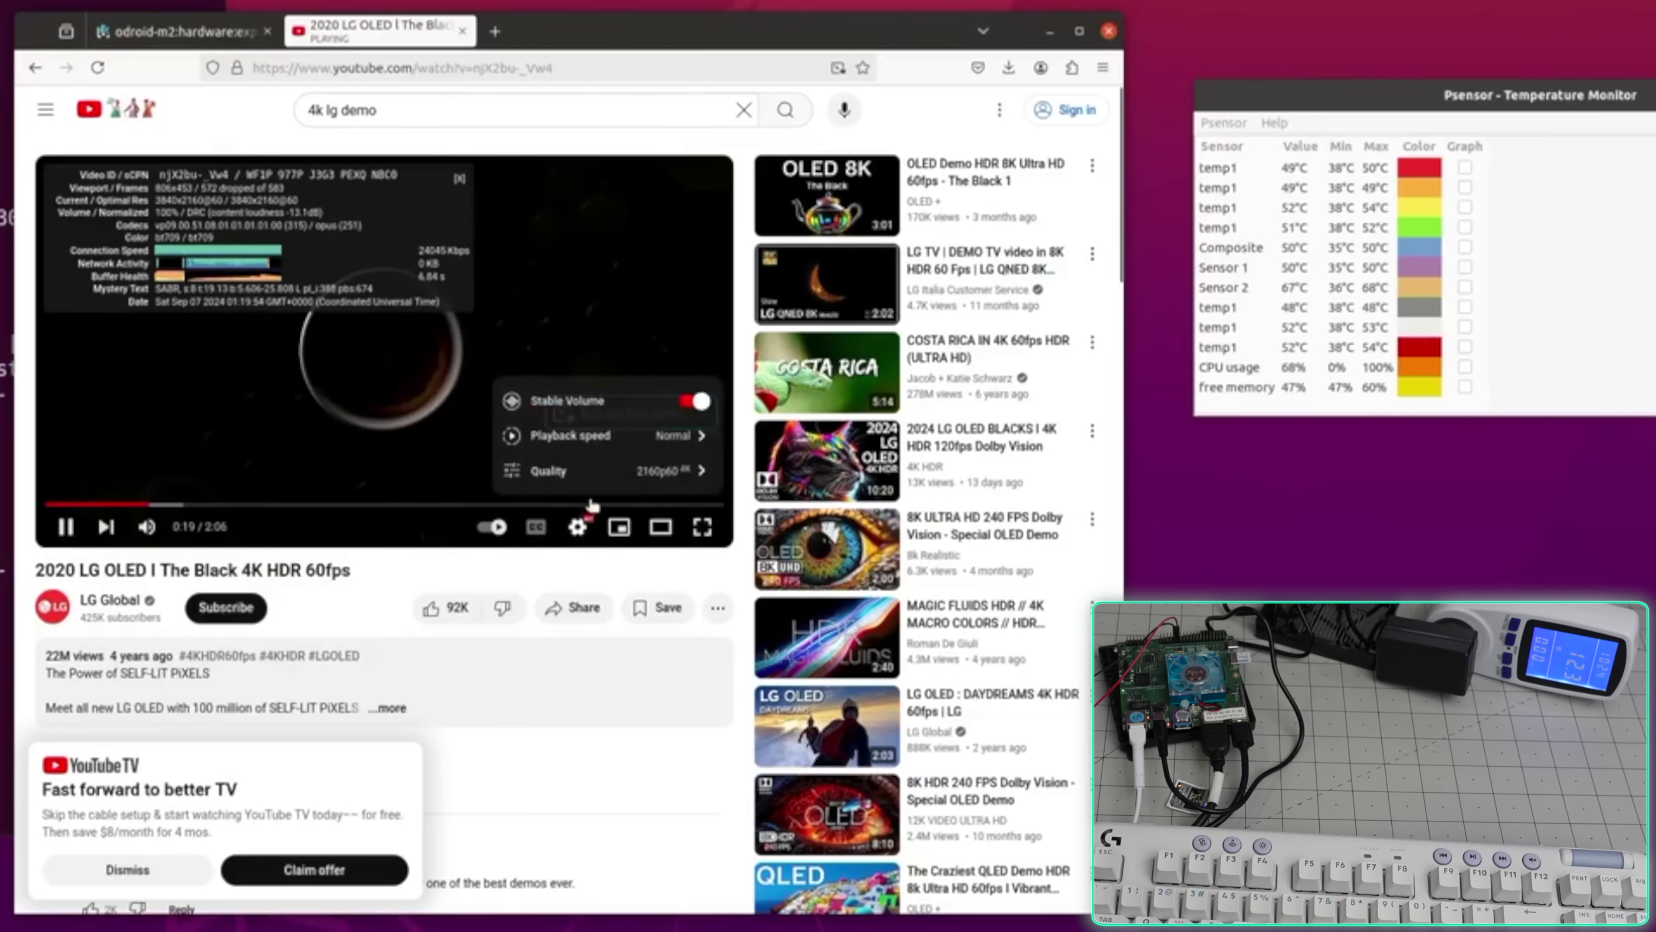
left_click(601, 472)
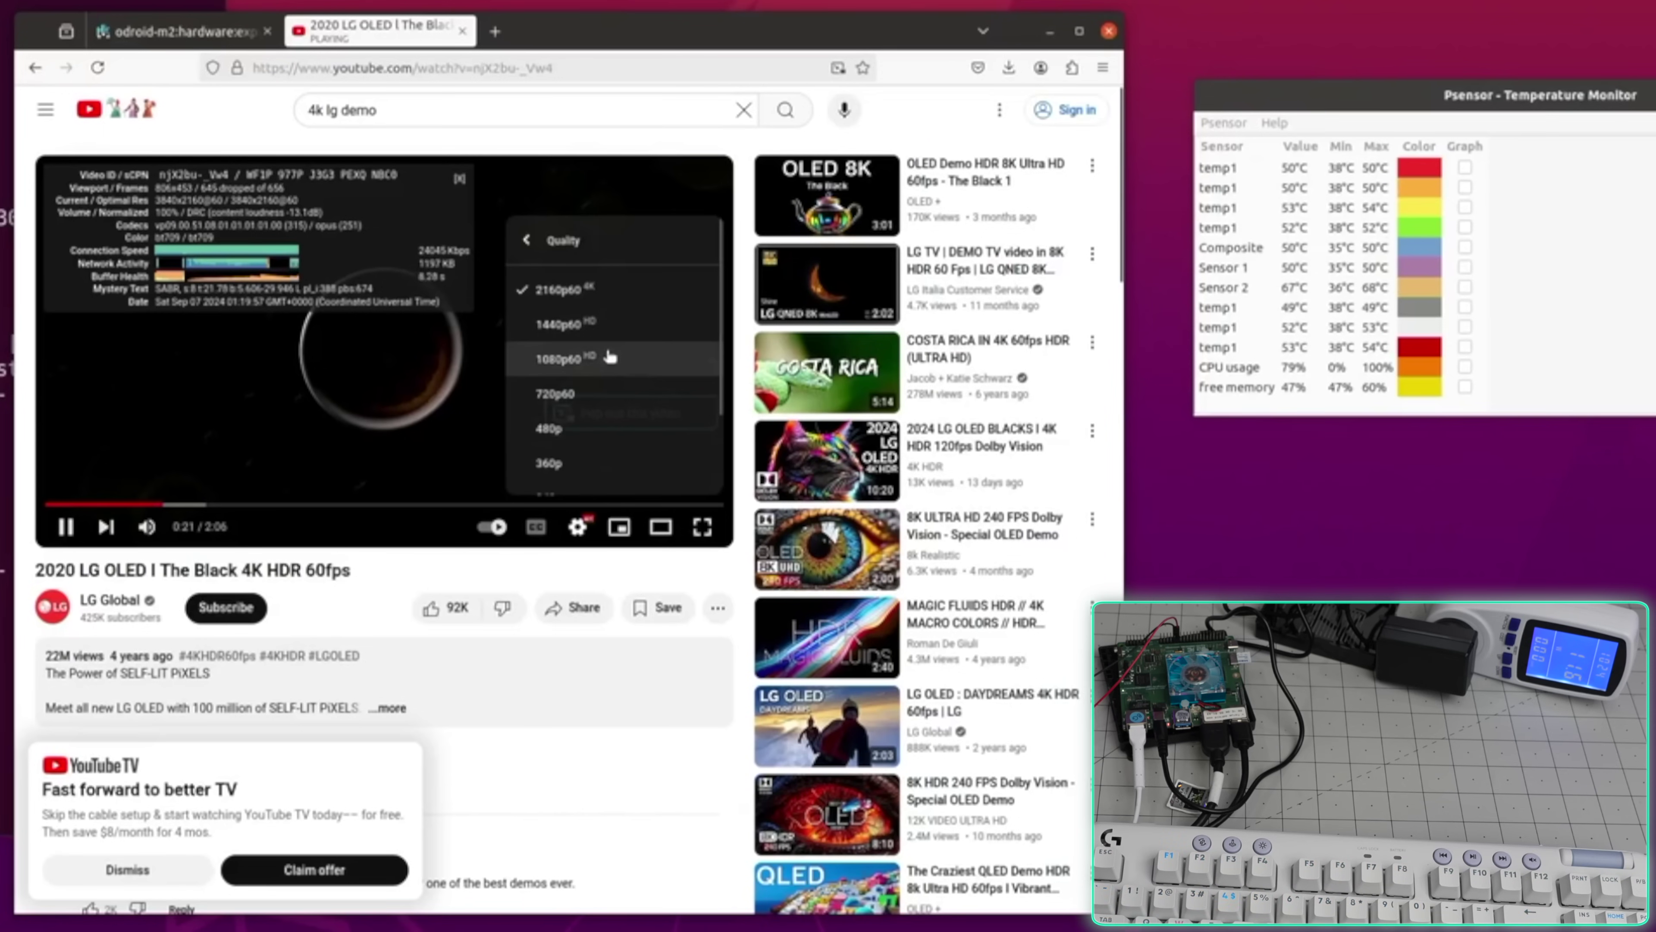
left_click(609, 357)
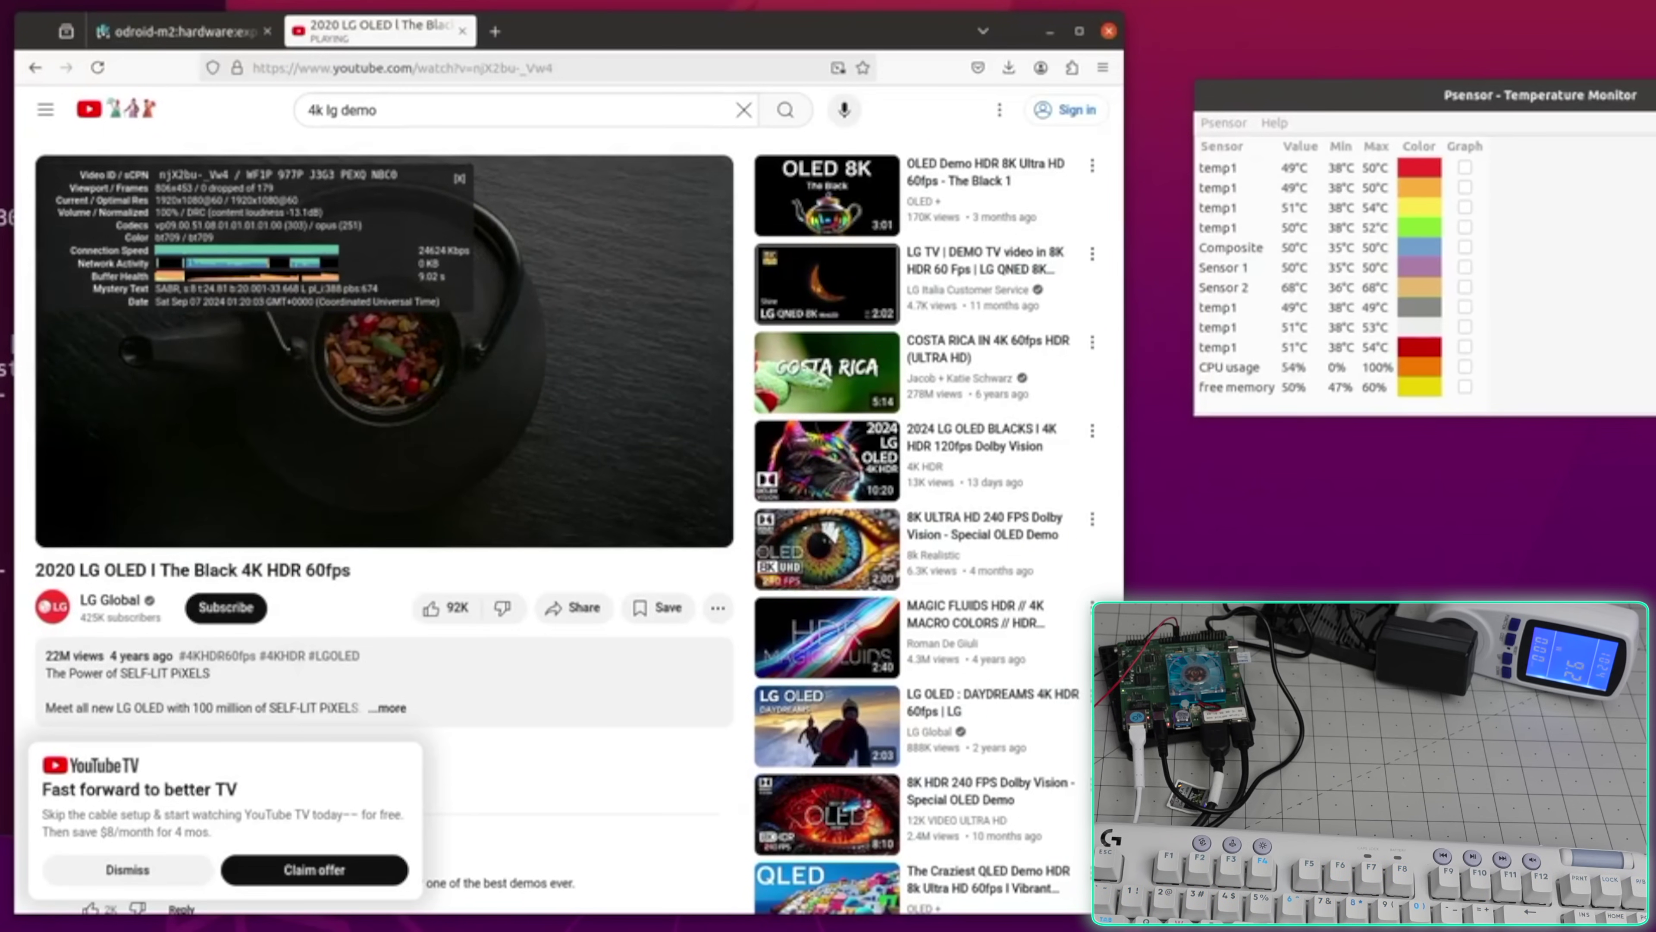
Set the video's playback quality to 1440p60 HD.
left_click(549, 524)
left_click(576, 527)
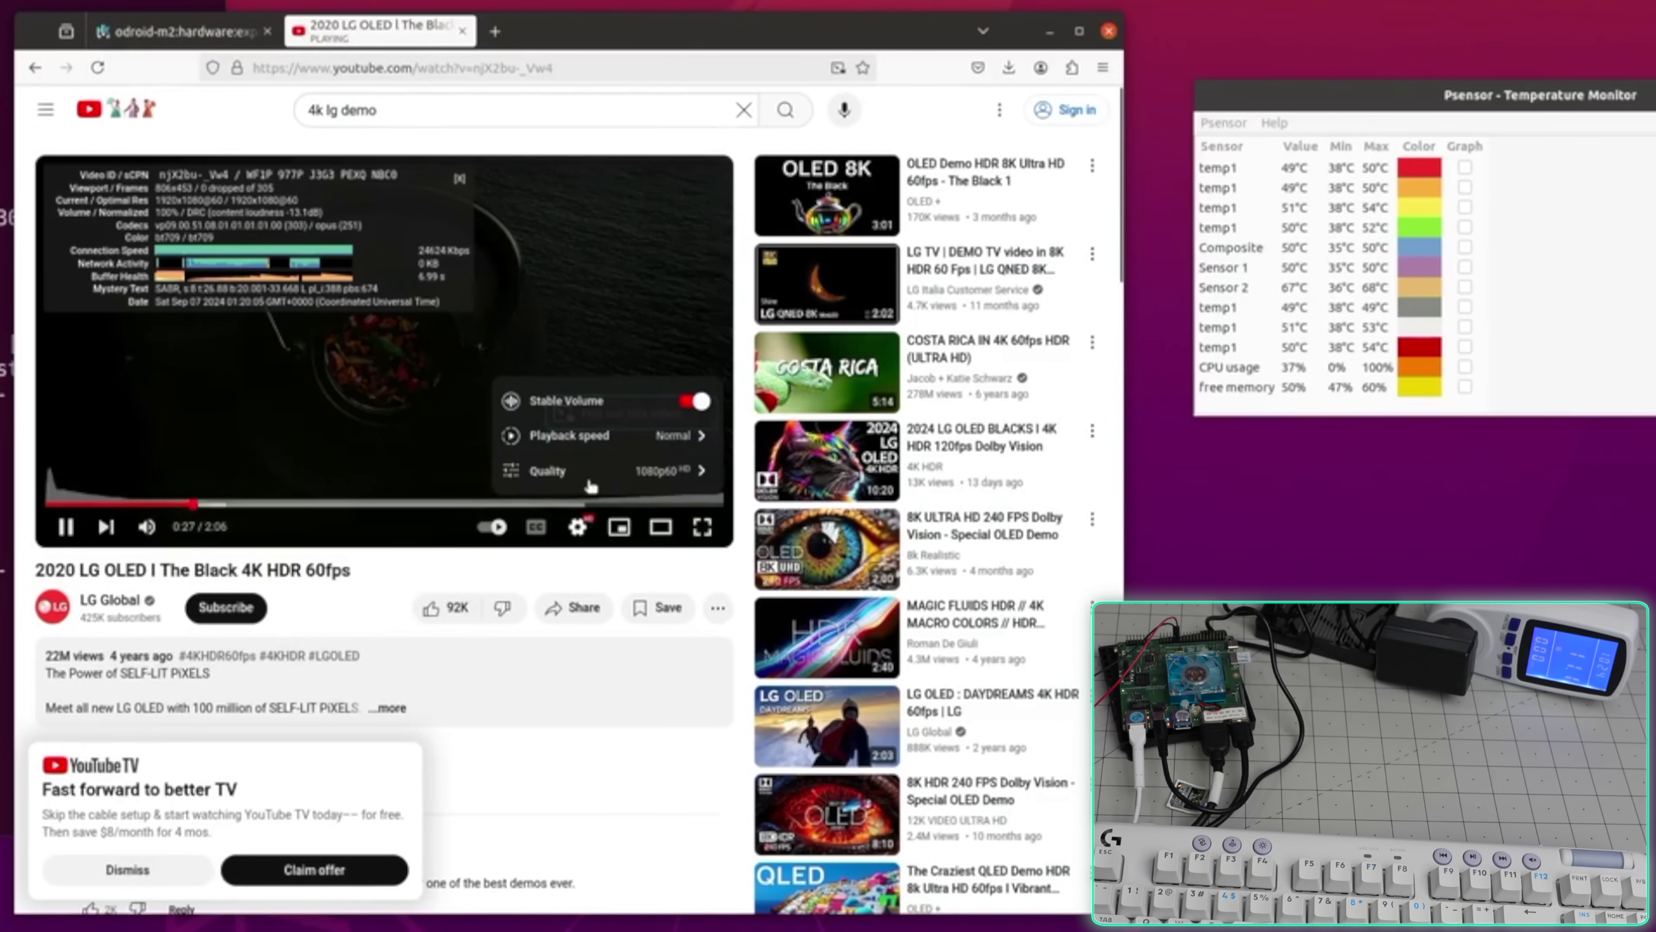
left_click(600, 471)
left_click(585, 338)
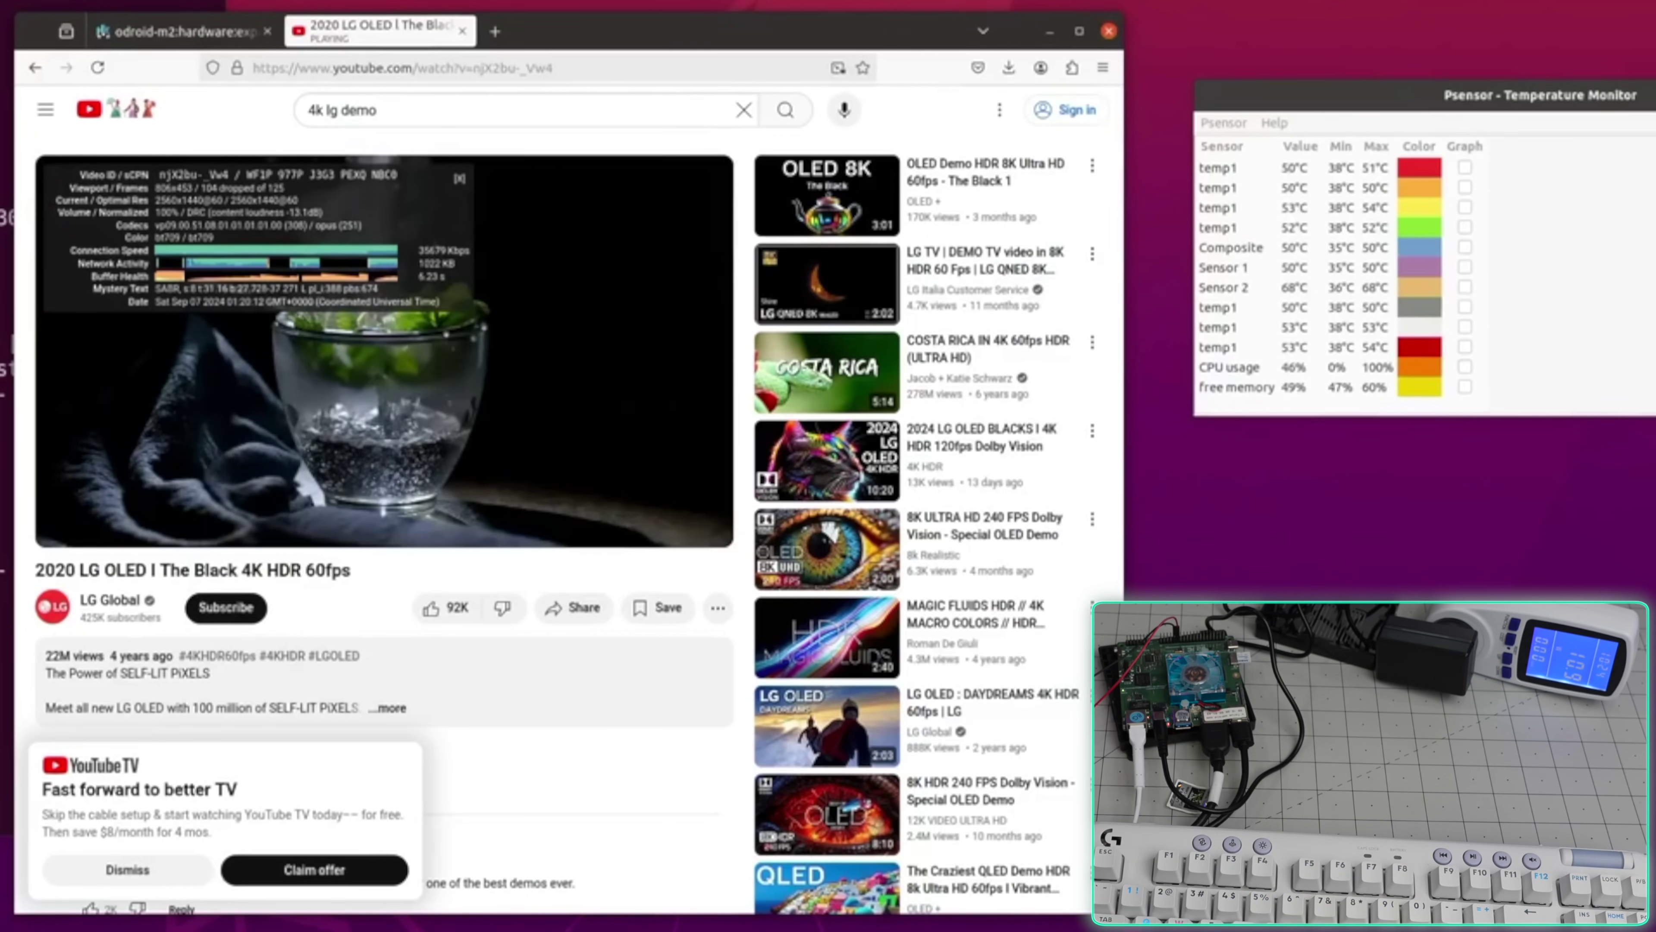
Pause and close the YouTube video, and return to the start of the wiki's Expansion Connectors page.
key("space")
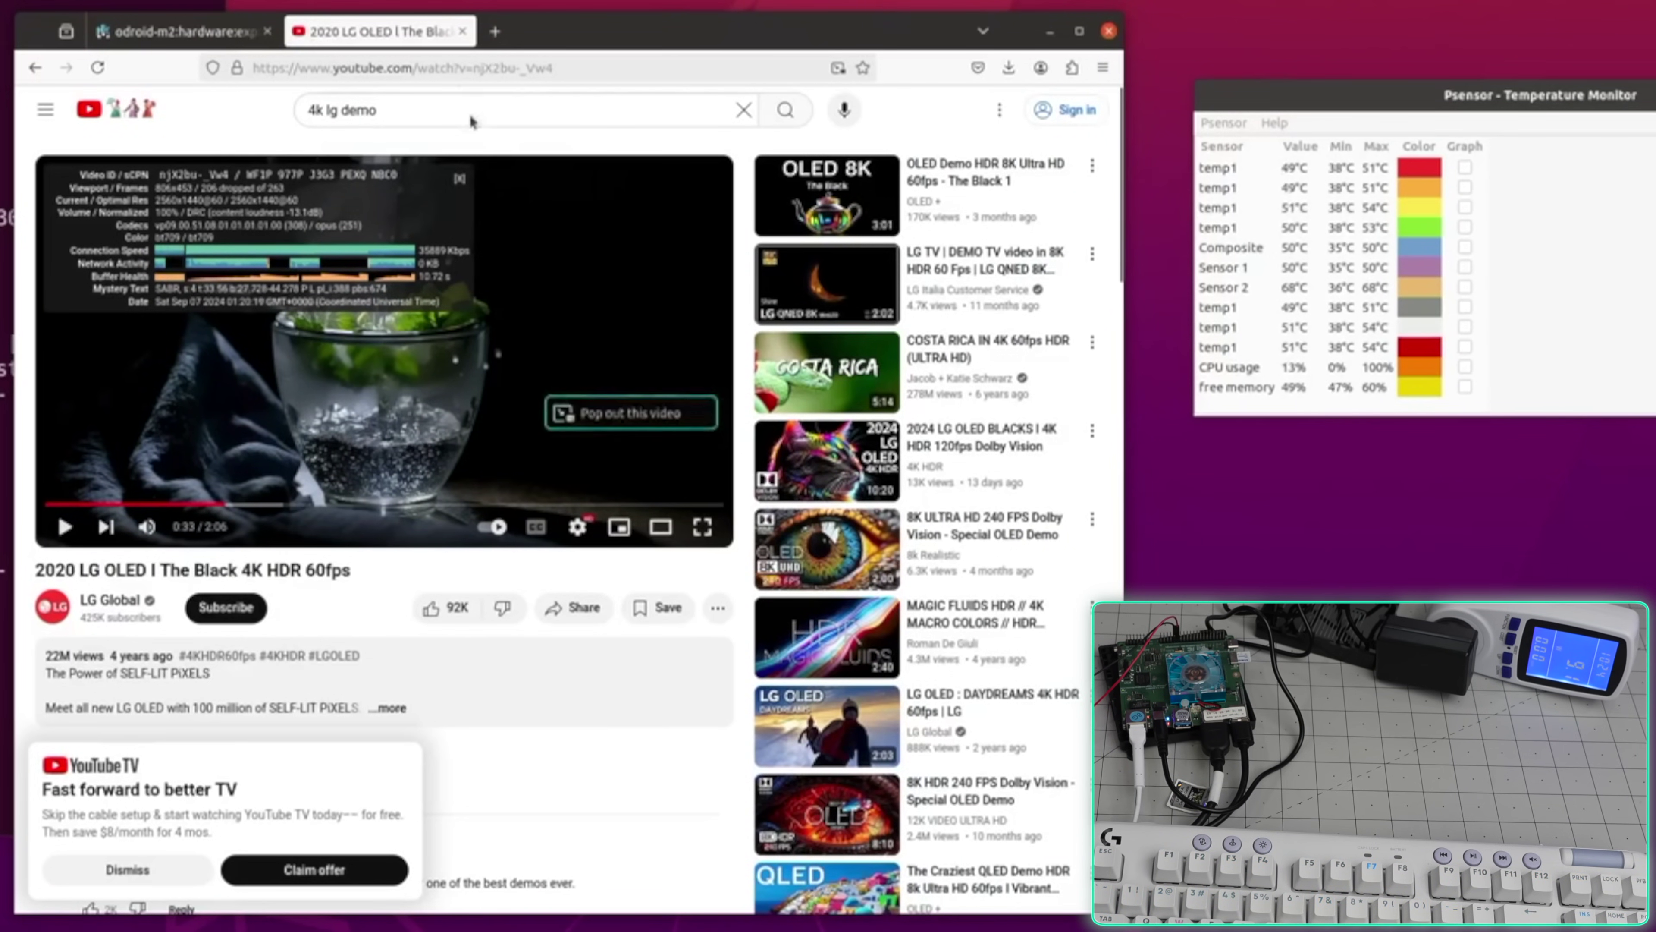
left_click(466, 34)
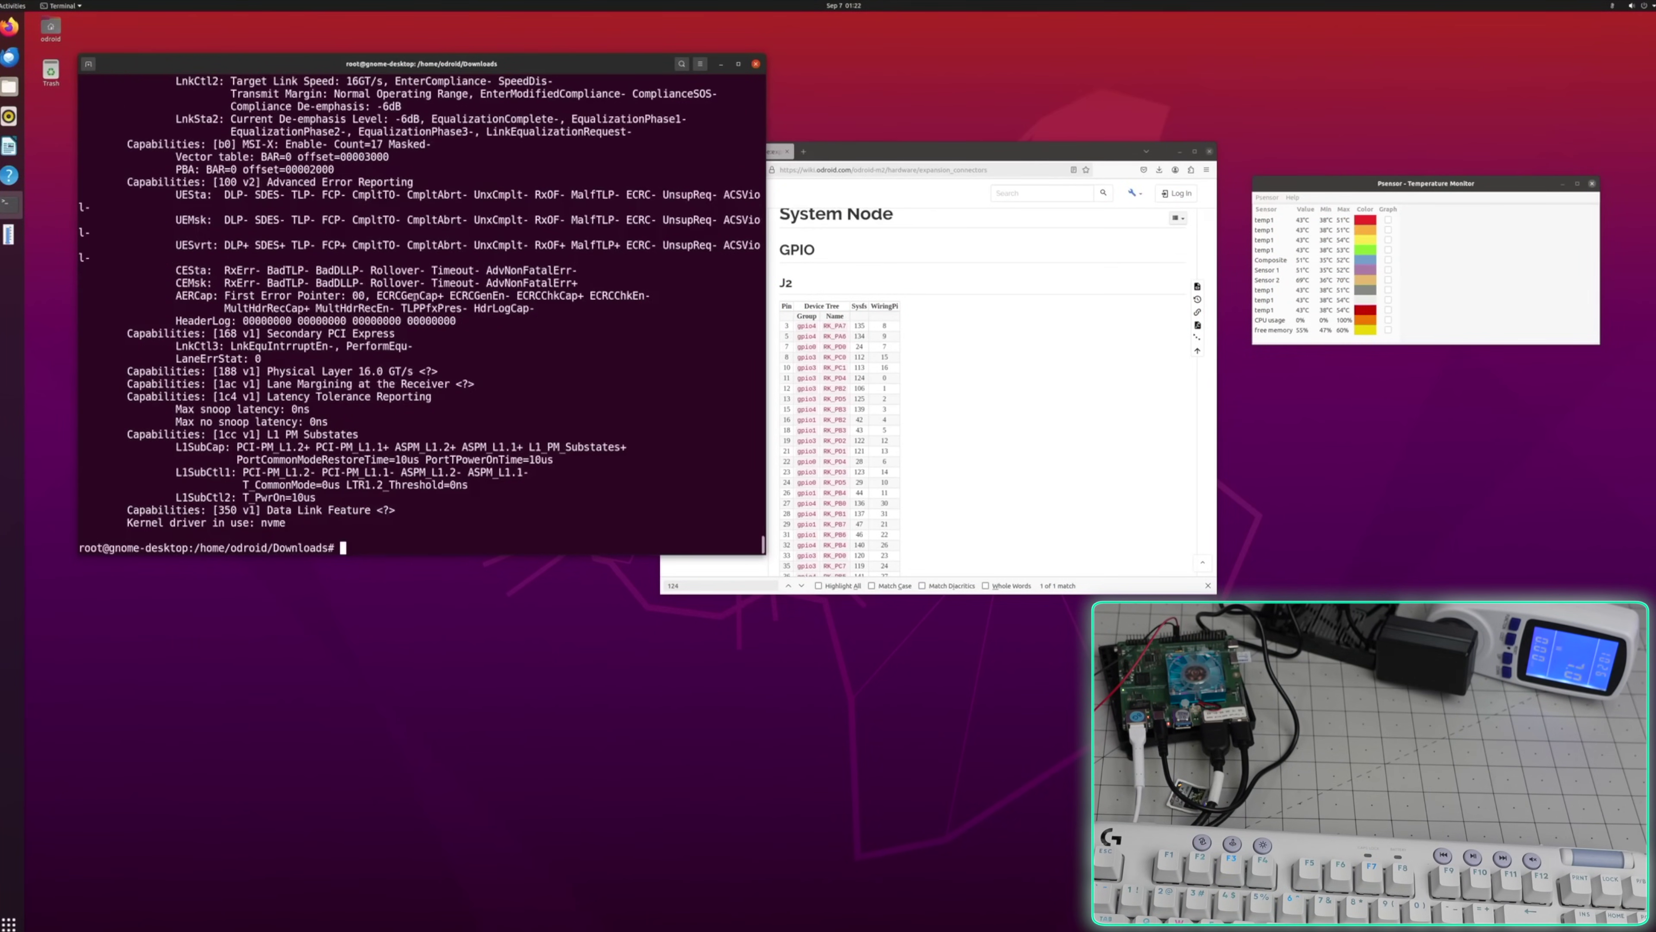
left_click(847, 365)
scroll(905, 383, "up", 10)
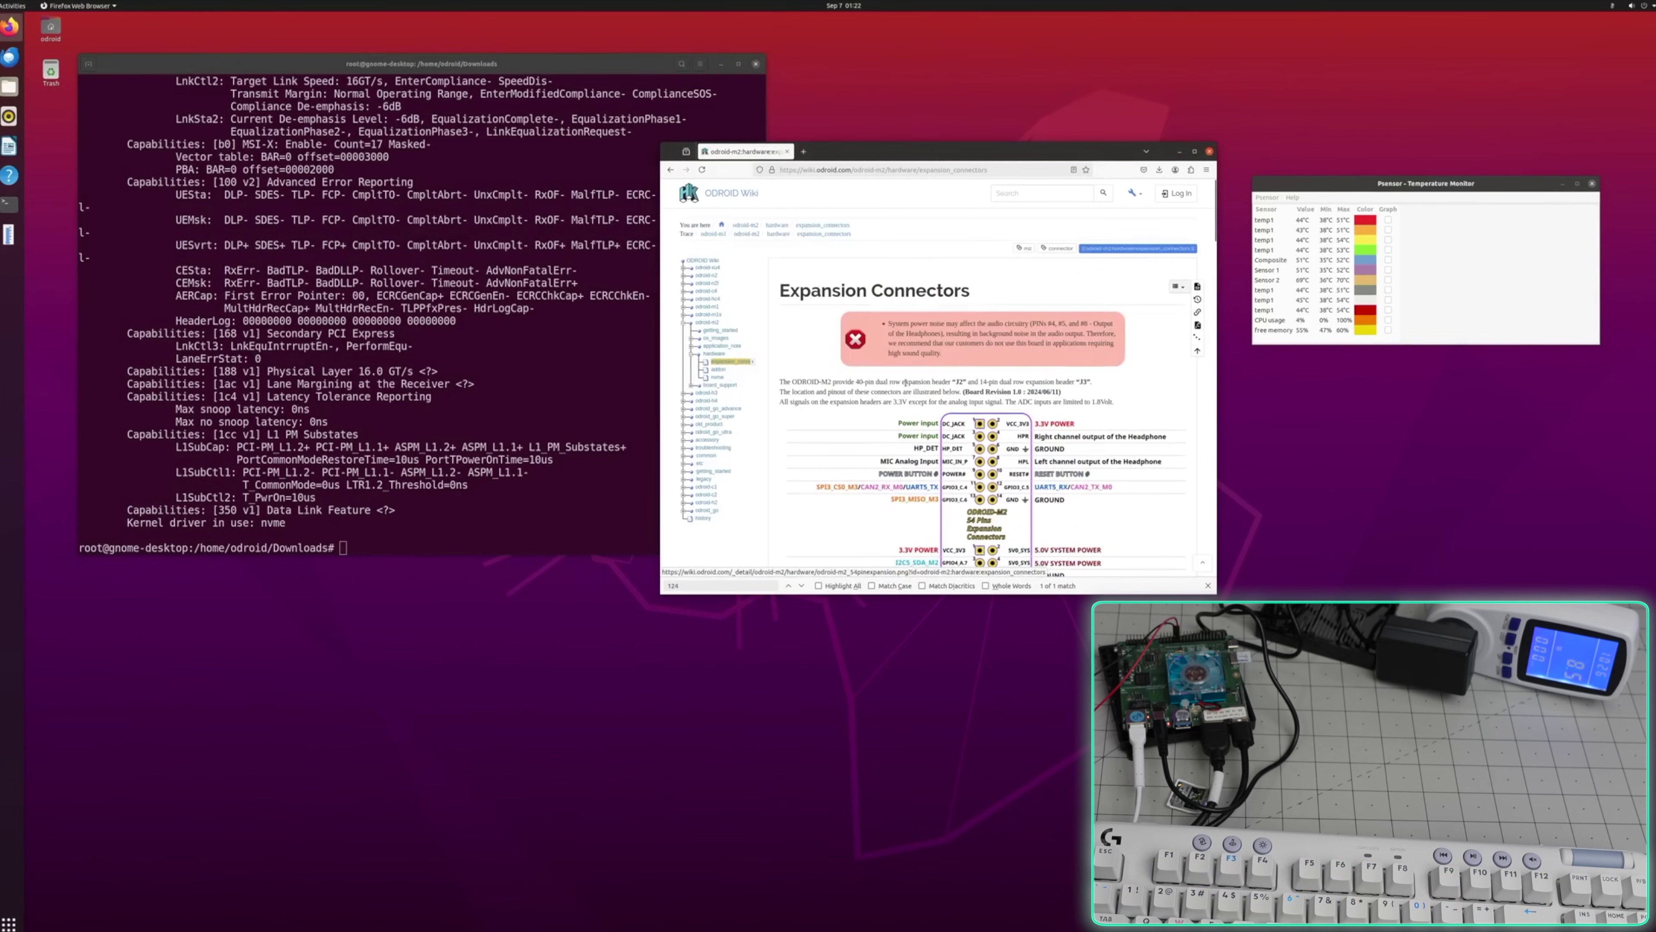